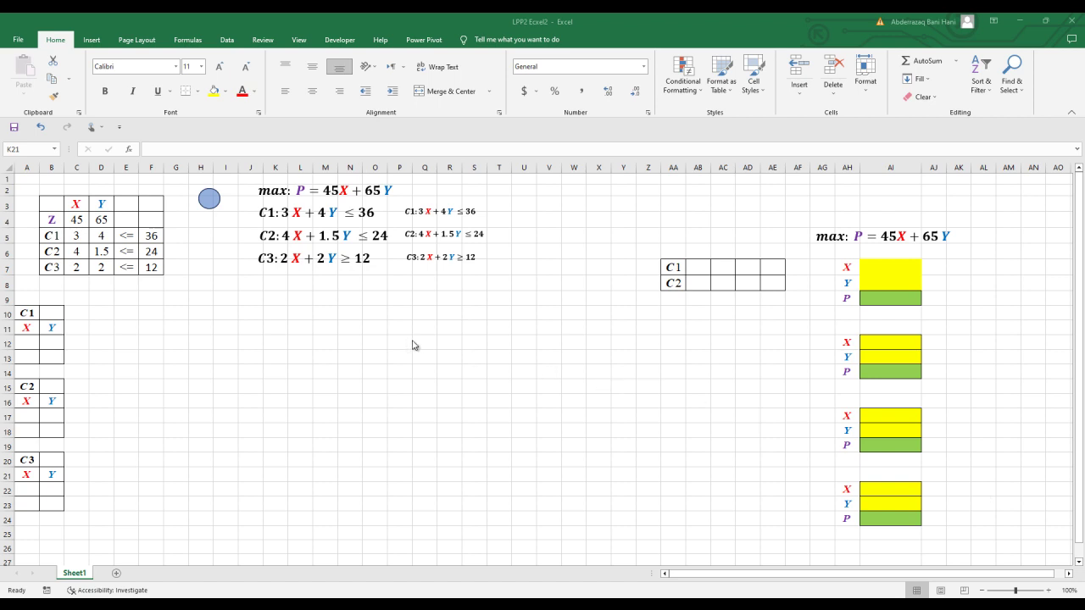
{"action": "left_click", "coordinate": [353, 198]}
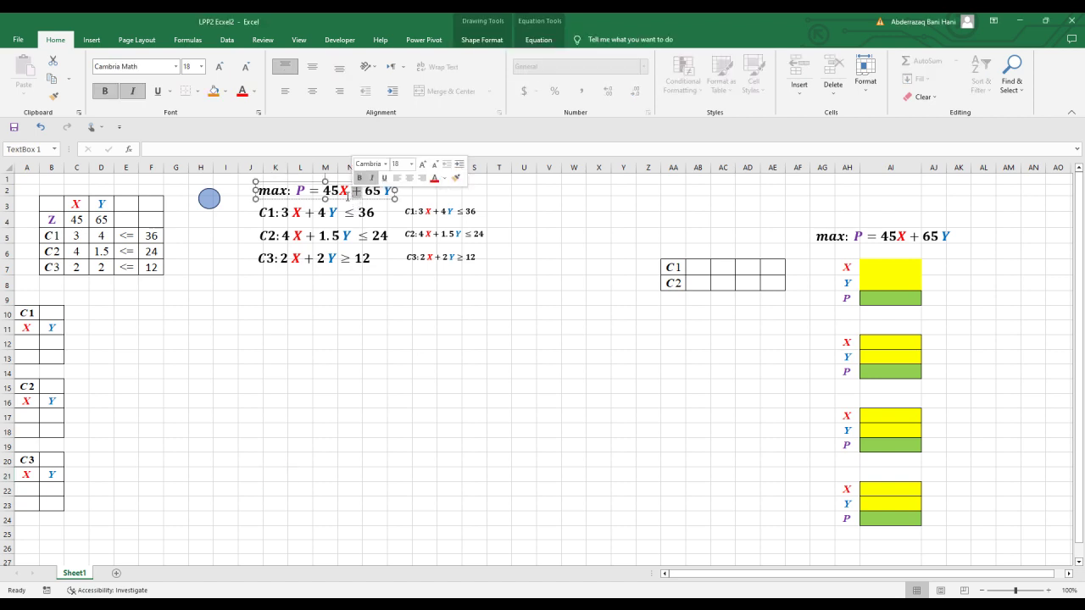
{"action": "left_click", "coordinate": [348, 201]}
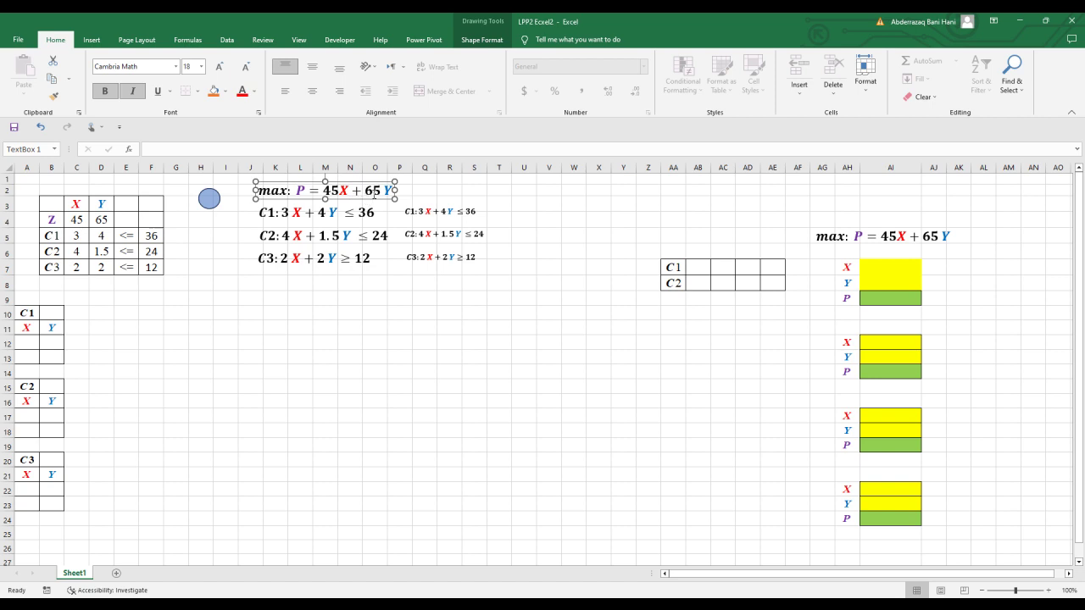
{"action": "left_click", "coordinate": [395, 312]}
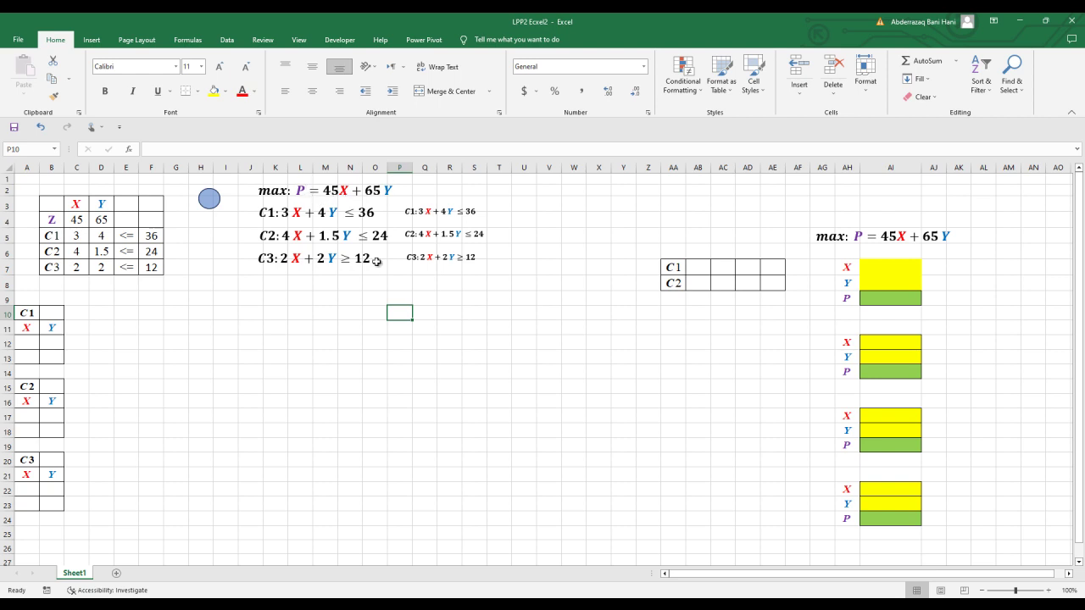
{"action": "left_click", "coordinate": [386, 195]}
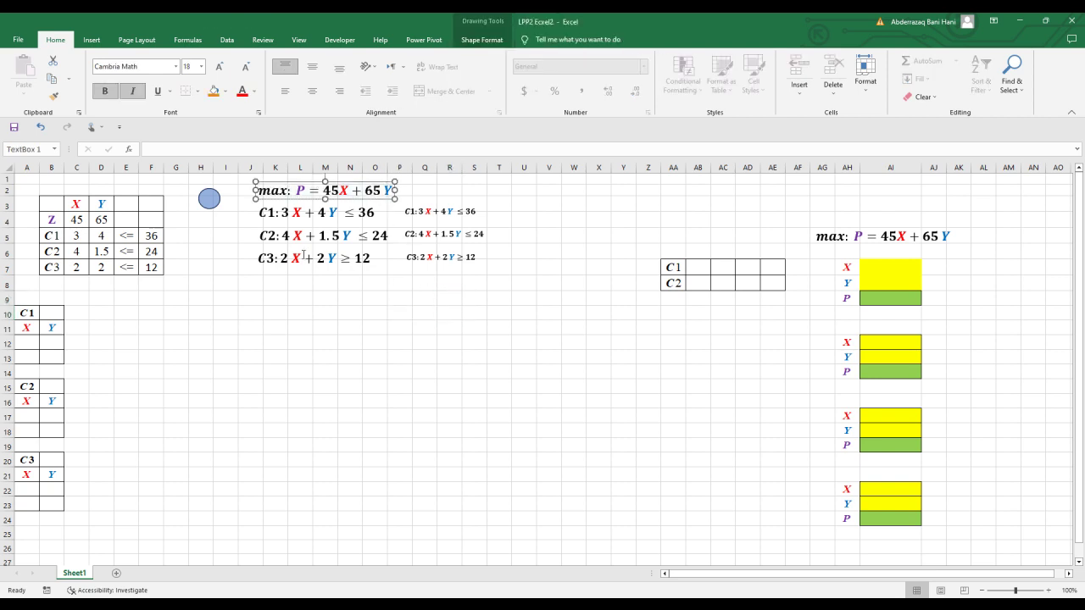
{"action": "left_click", "coordinate": [307, 310]}
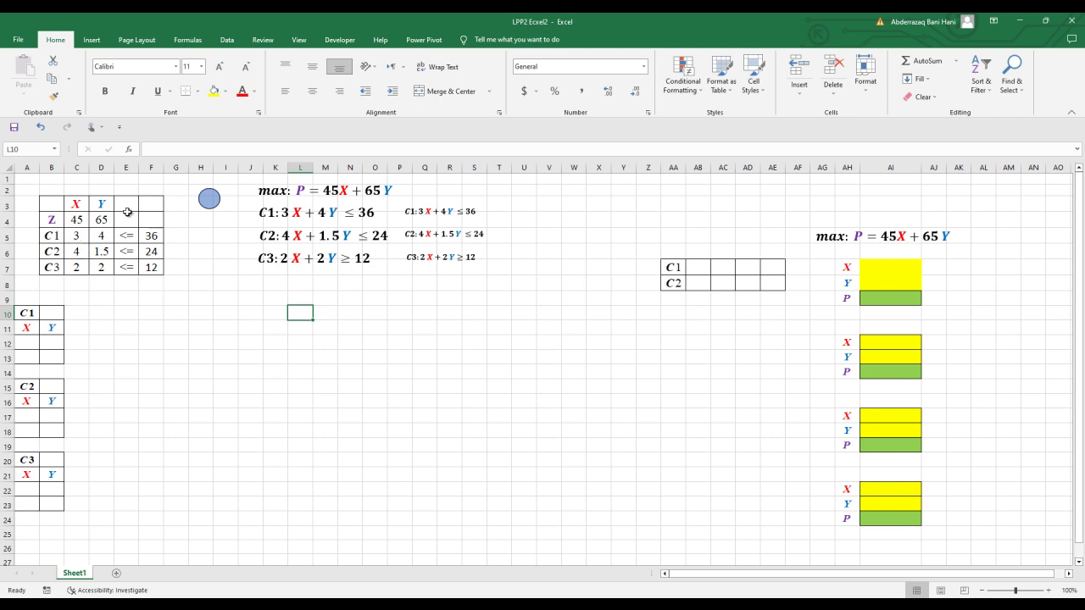
Change the objective row label in cell B4 to P and make it italic
{"action": "left_click", "coordinate": [53, 221]}
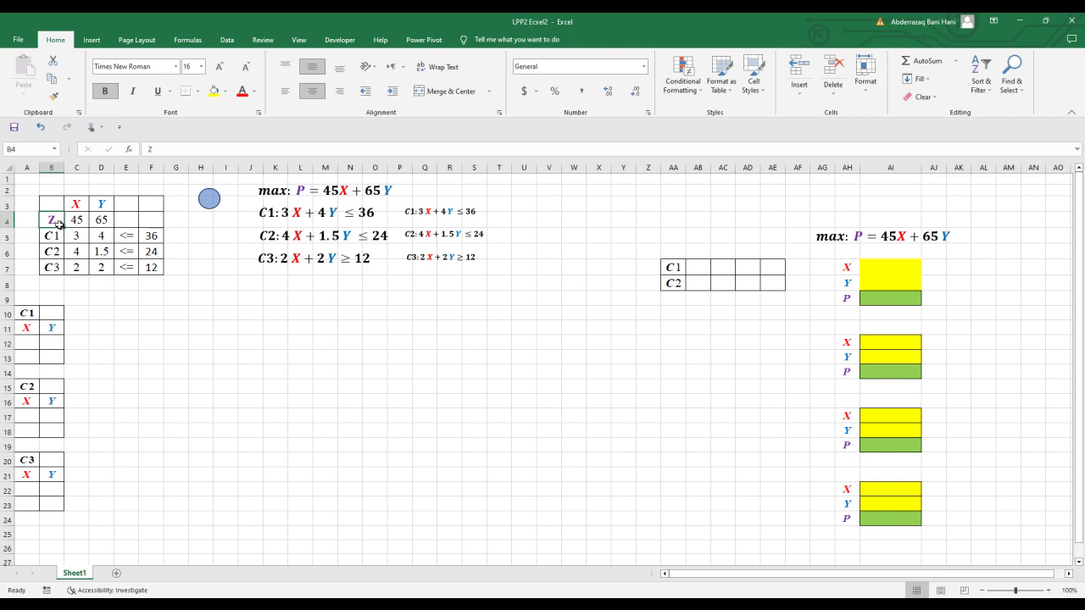
{"action": "type", "text": "P"}
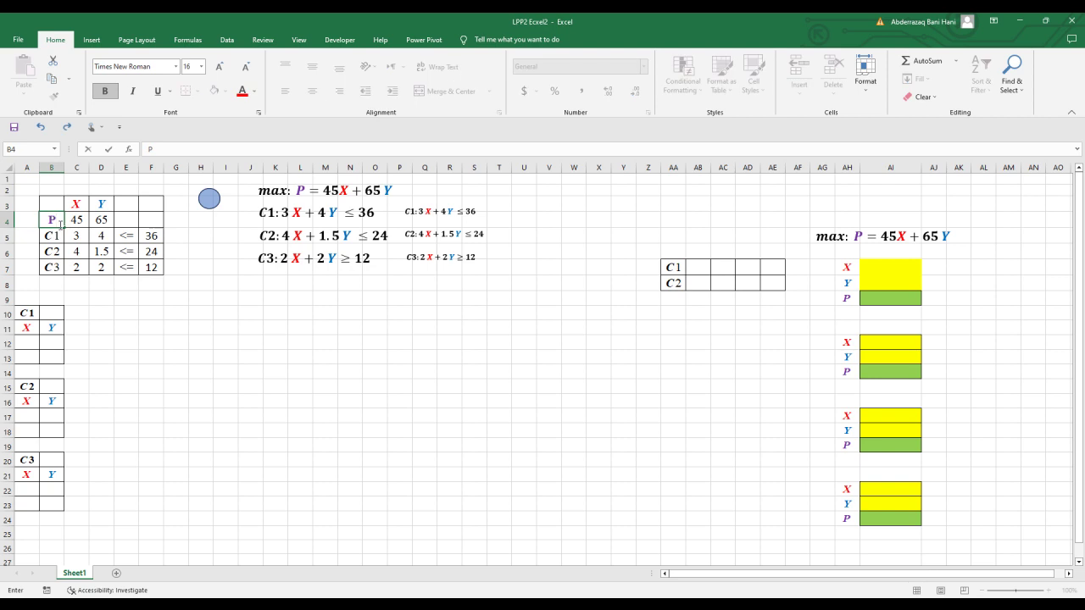
{"action": "left_click", "coordinate": [132, 90]}
{"action": "left_click", "coordinate": [271, 516]}
{"action": "left_click", "coordinate": [59, 224]}
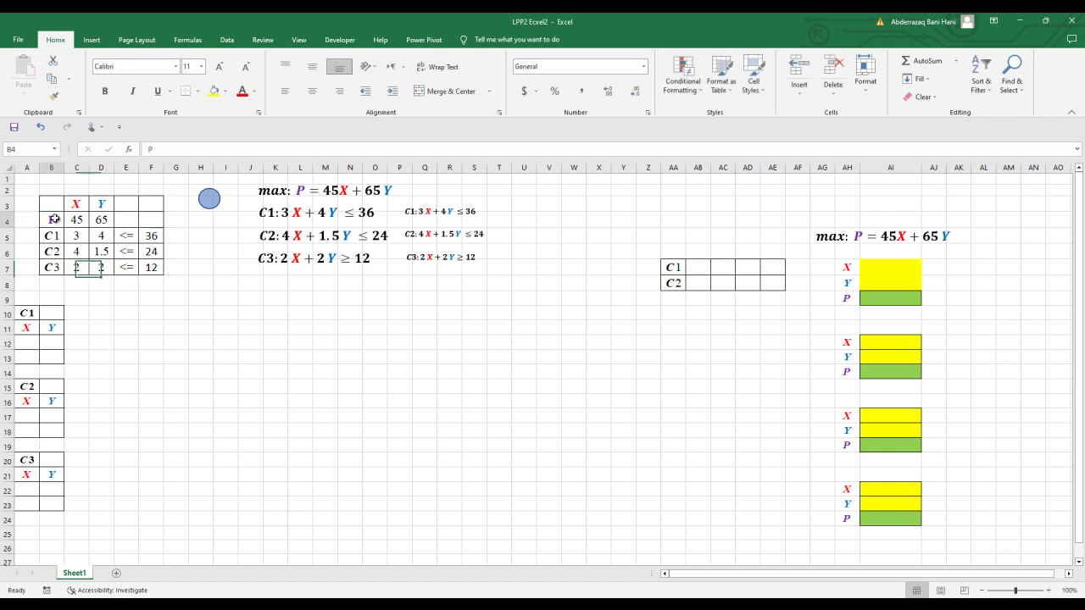
{"action": "left_click", "coordinate": [194, 283]}
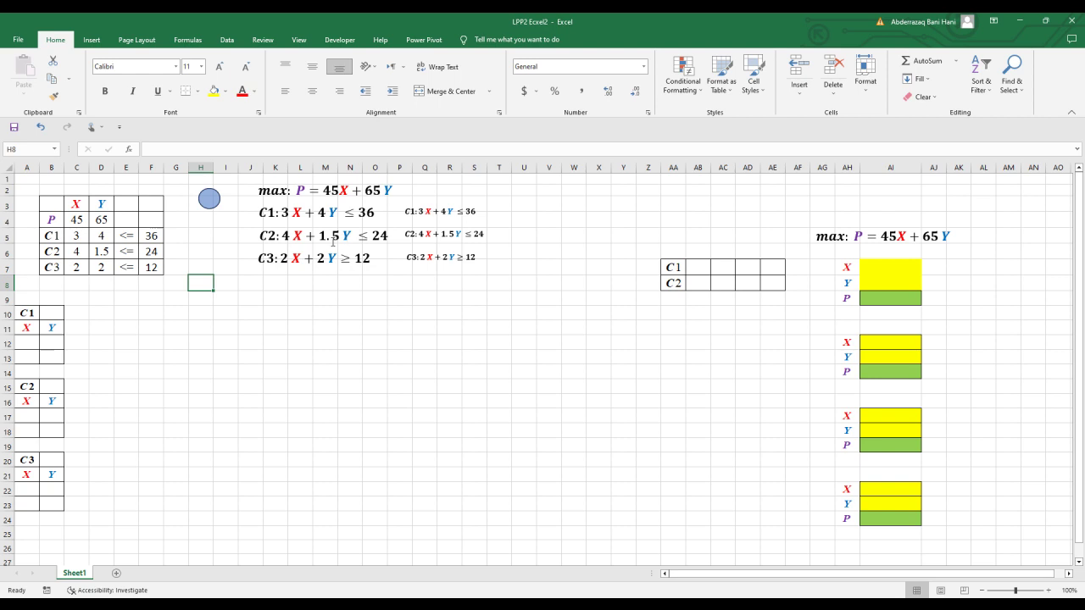
Set the inequality sign of constraint C3 in cell E7 to >=
{"action": "left_click", "coordinate": [132, 267]}
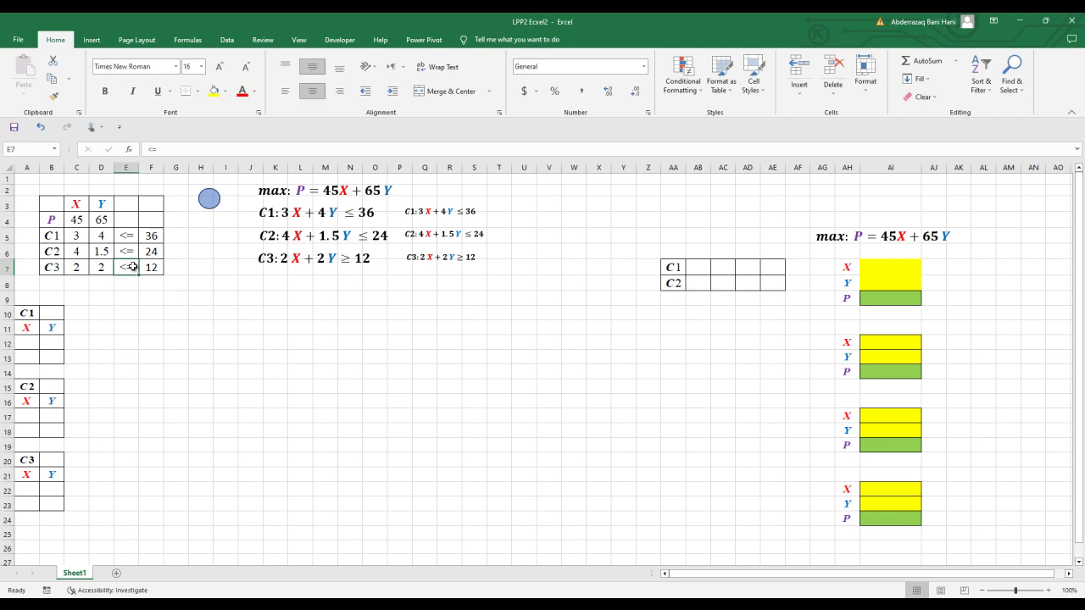
{"action": "type", "text": ">"}
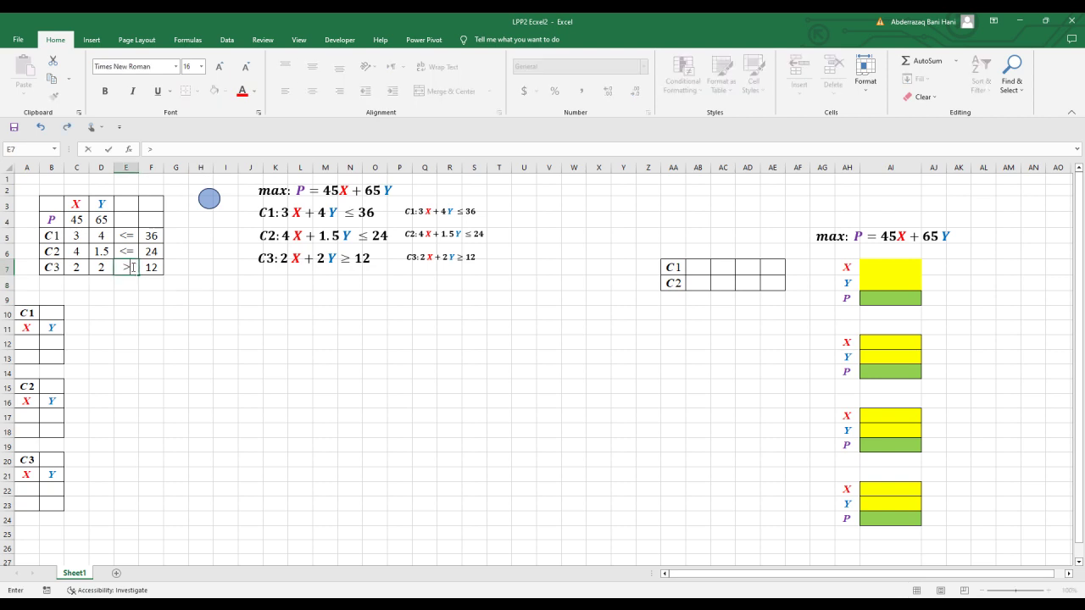
{"action": "type", "text": "="}
{"action": "left_click", "coordinate": [373, 322]}
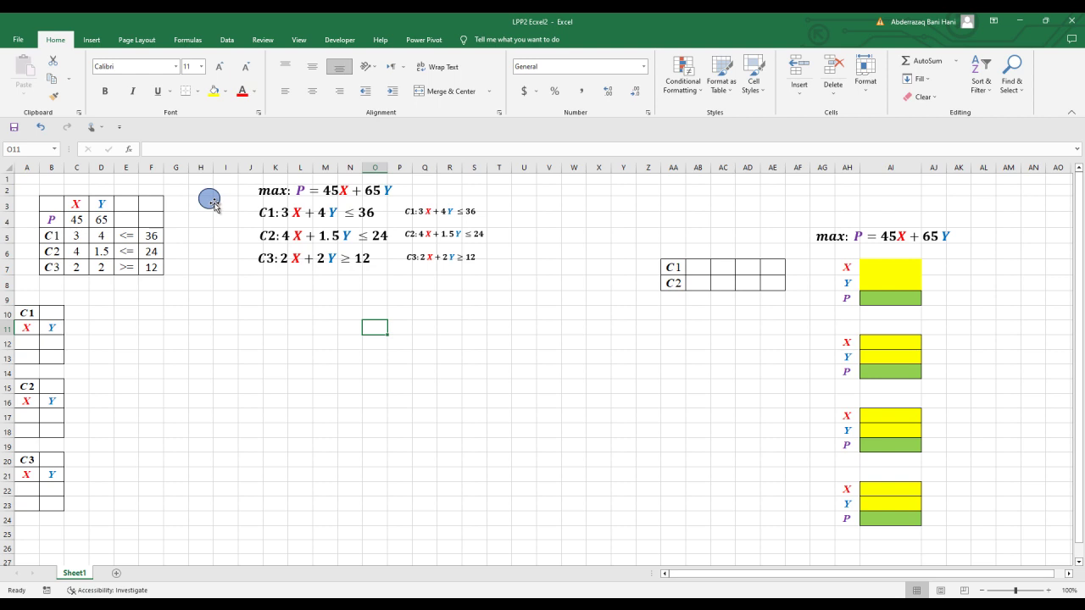
Cover the 4Y term of C1 with the blue circle and enter the X-axis intercept X 12, Y 0 in A12:B12
{"action": "mouse_move", "coordinate": [214, 206]}
{"action": "left_mouse_down"}
{"action": "mouse_move", "coordinate": [217, 260]}
{"action": "mouse_move", "coordinate": [259, 307]}
{"action": "mouse_move", "coordinate": [317, 304]}
{"action": "mouse_move", "coordinate": [334, 280]}
{"action": "mouse_move", "coordinate": [332, 215]}
{"action": "left_mouse_up"}
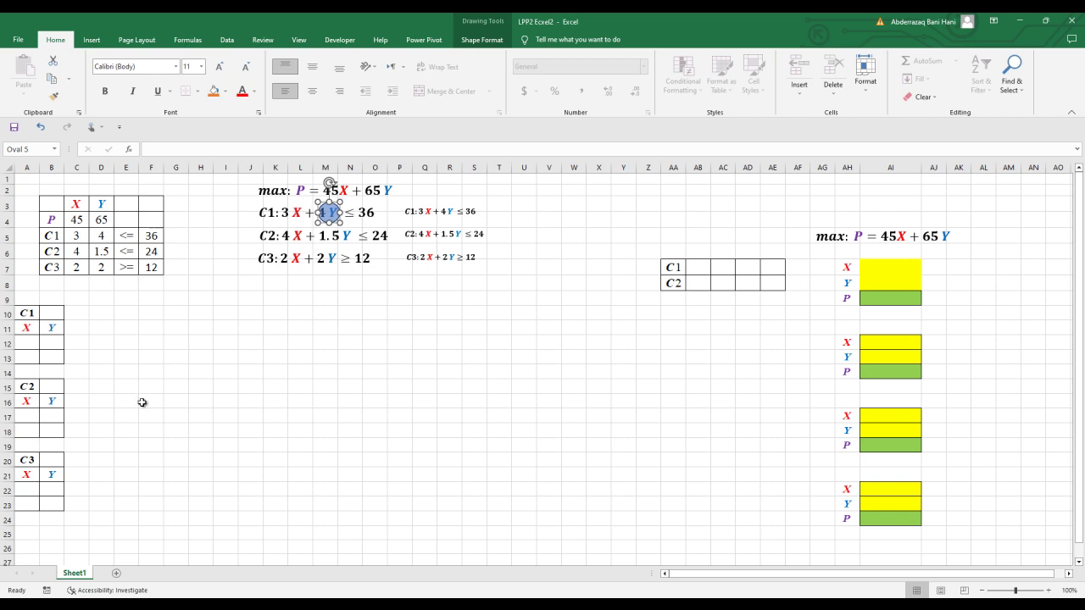
{"action": "left_click", "coordinate": [54, 342]}
{"action": "type", "text": "0"}
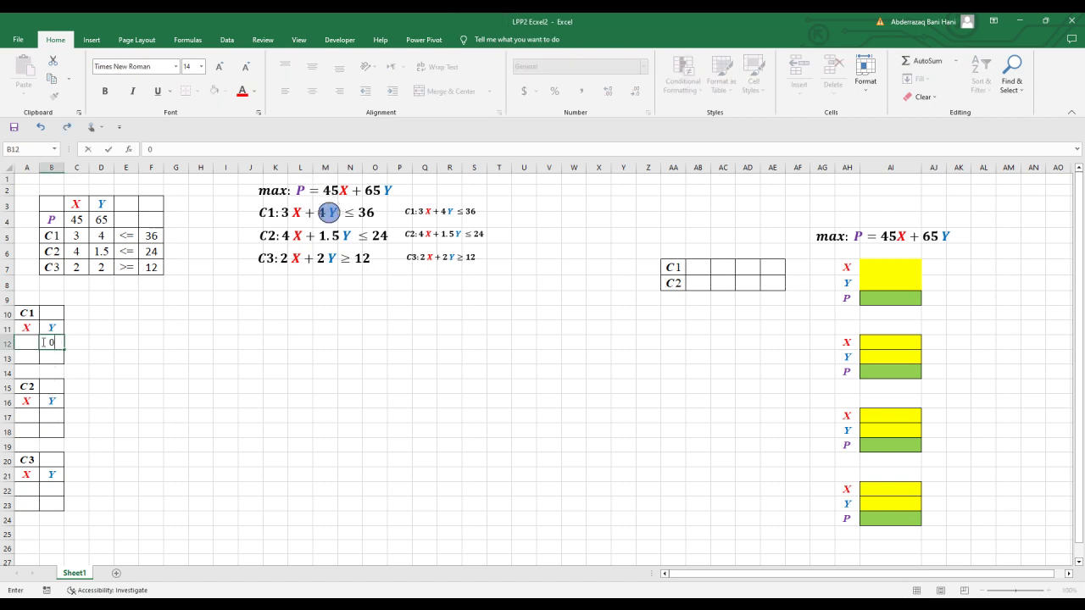
{"action": "left_click", "coordinate": [34, 344]}
{"action": "type", "text": "12"}
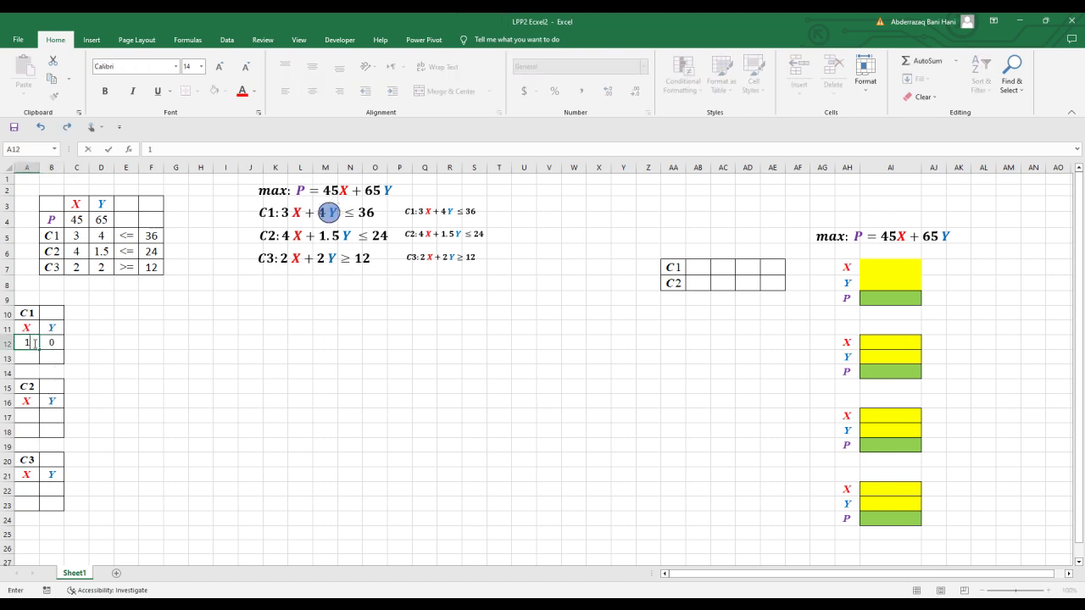
Move the circle over C1's 3X term and enter the Y-axis intercept X 0, Y 9 in A13:B13
{"action": "left_click", "coordinate": [328, 220]}
{"action": "left_click_drag", "start_coordinate": [328, 220], "coordinate": [292, 213]}
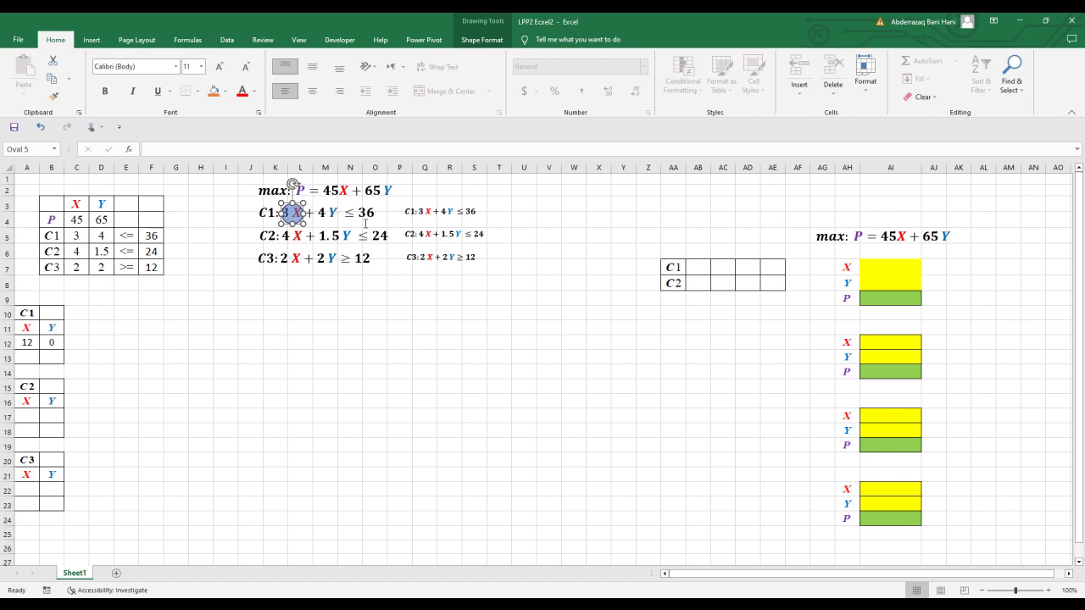
{"action": "left_click", "coordinate": [32, 362]}
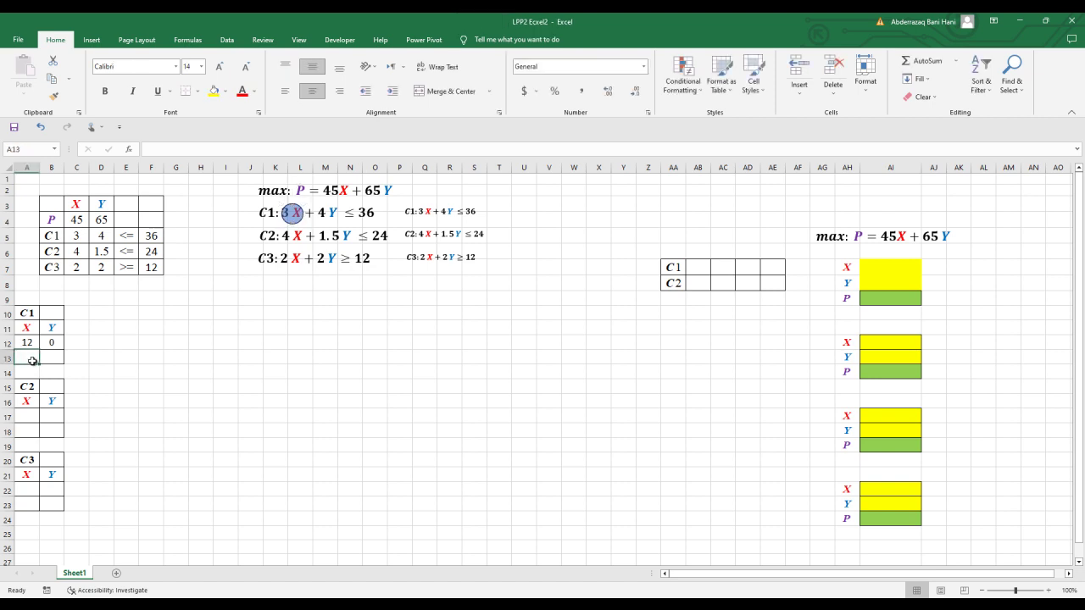
{"action": "type", "text": "0"}
{"action": "key", "text": "Tab"}
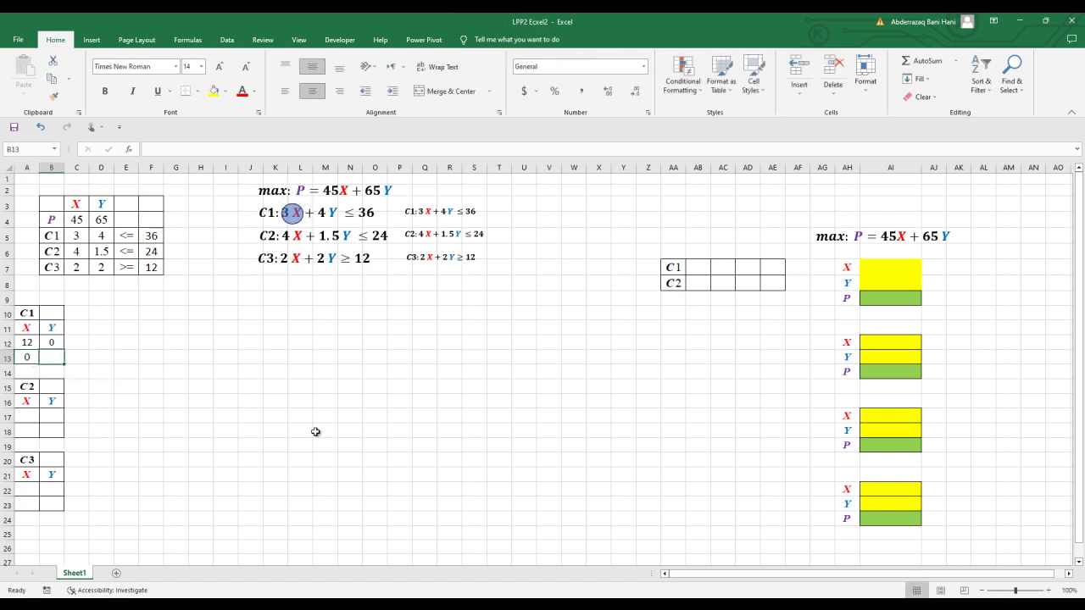
{"action": "type", "text": "9"}
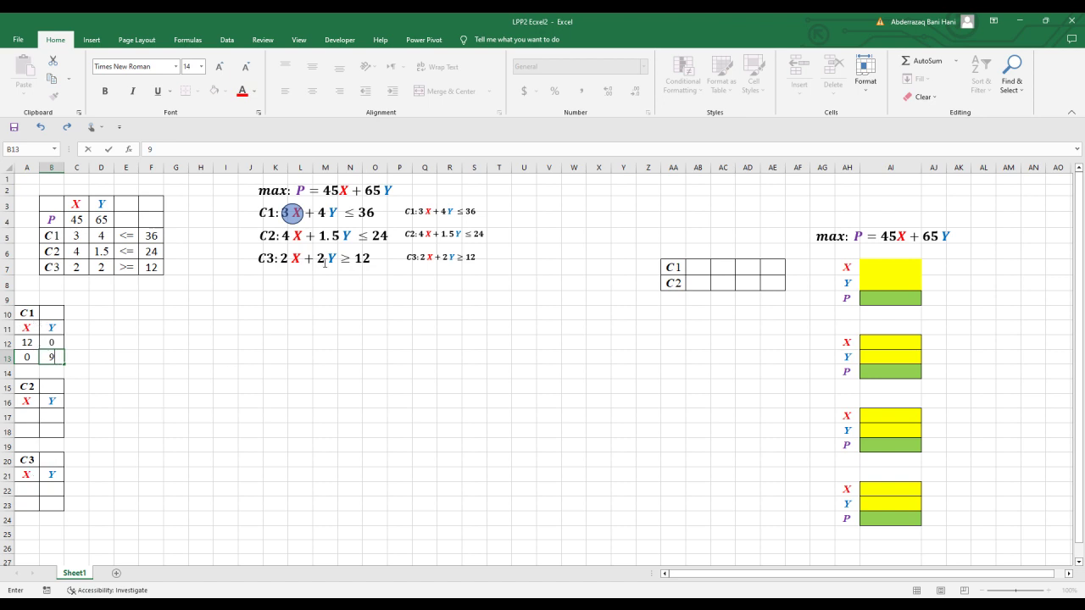
Move the circle over C2's 1.5Y term and enter the X-axis intercept X 6, Y 0 in A17:B17
{"action": "left_click_drag", "start_coordinate": [301, 219], "coordinate": [345, 240]}
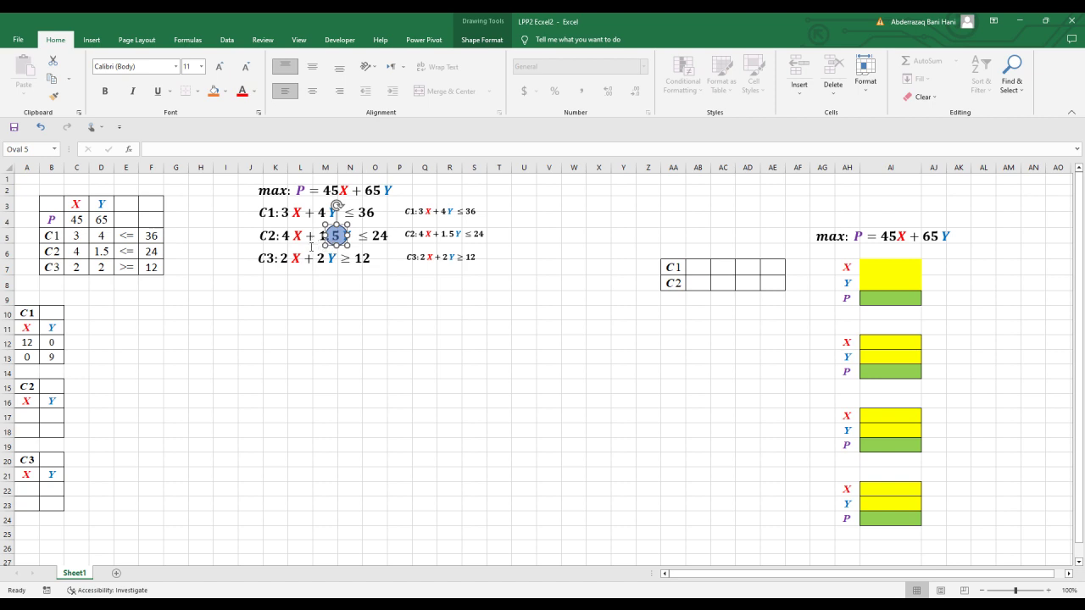
{"action": "left_click", "coordinate": [53, 416]}
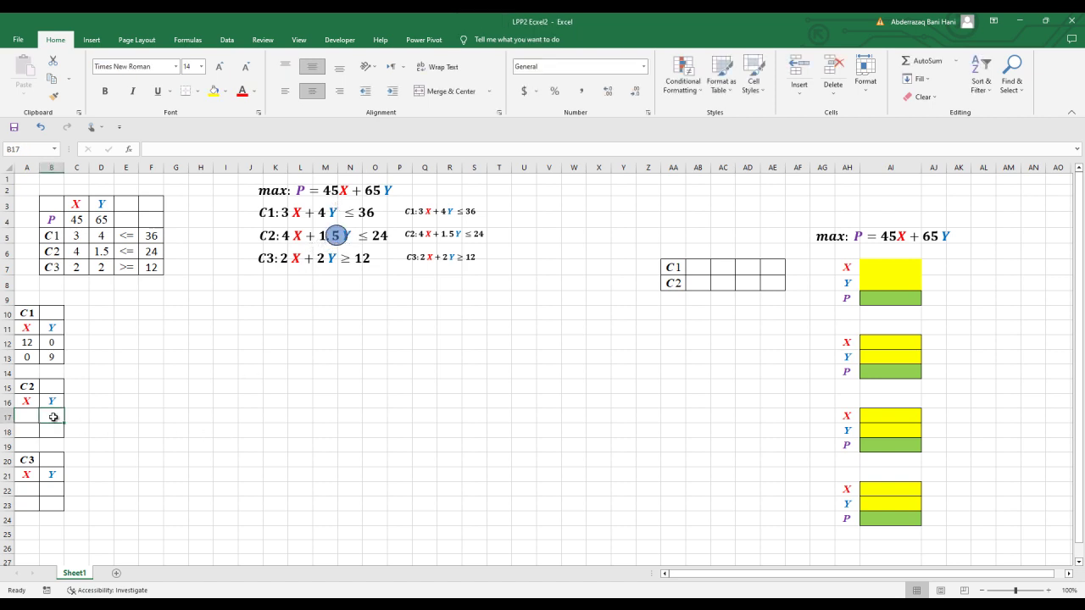
{"action": "type", "text": "0"}
{"action": "left_click", "coordinate": [30, 417]}
{"action": "type", "text": "6"}
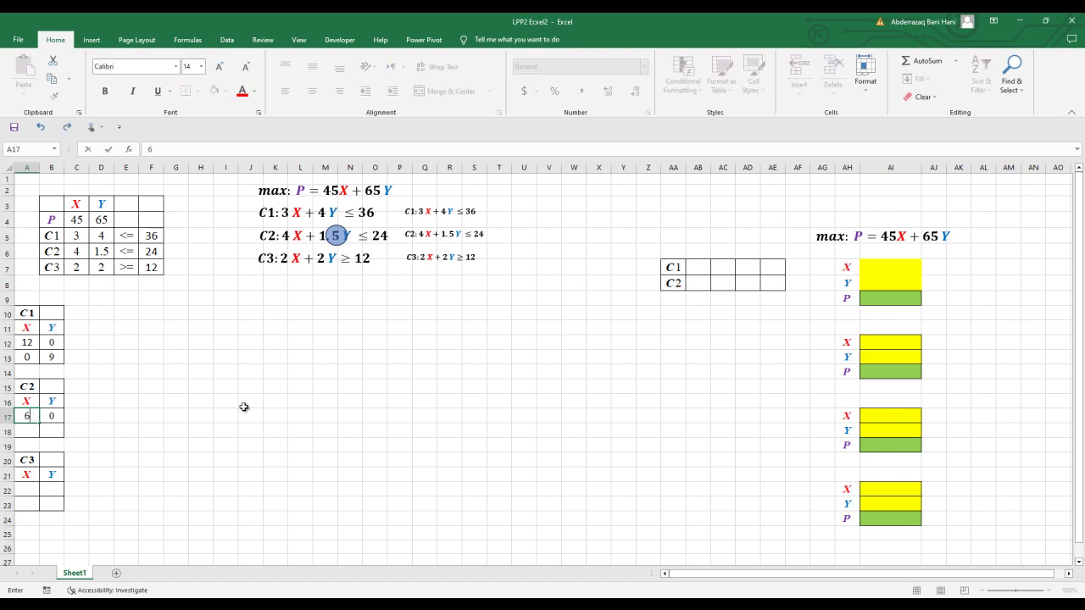
Move the circle over C2's 4X term and enter the Y-axis intercept X 0, Y 16 in A18:B18
{"action": "left_click_drag", "start_coordinate": [341, 240], "coordinate": [302, 243]}
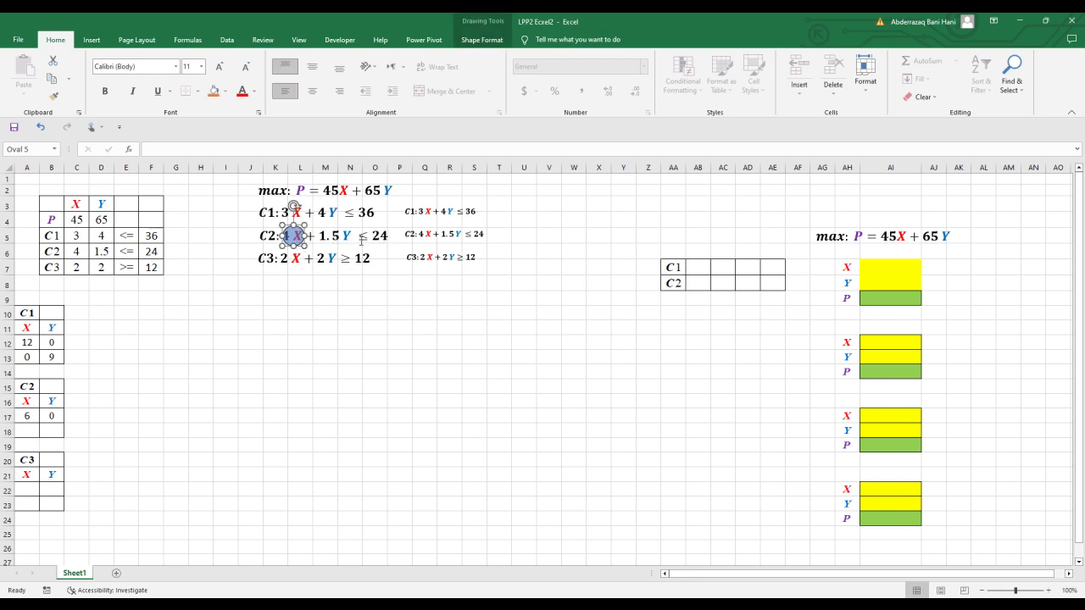
{"action": "left_click", "coordinate": [31, 430]}
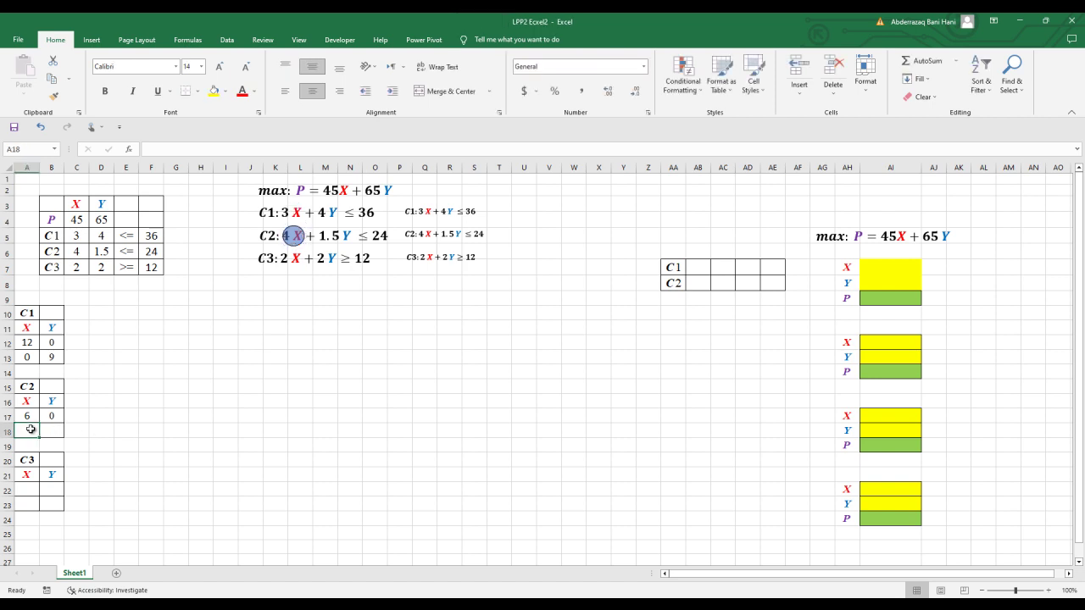
{"action": "type", "text": "0"}
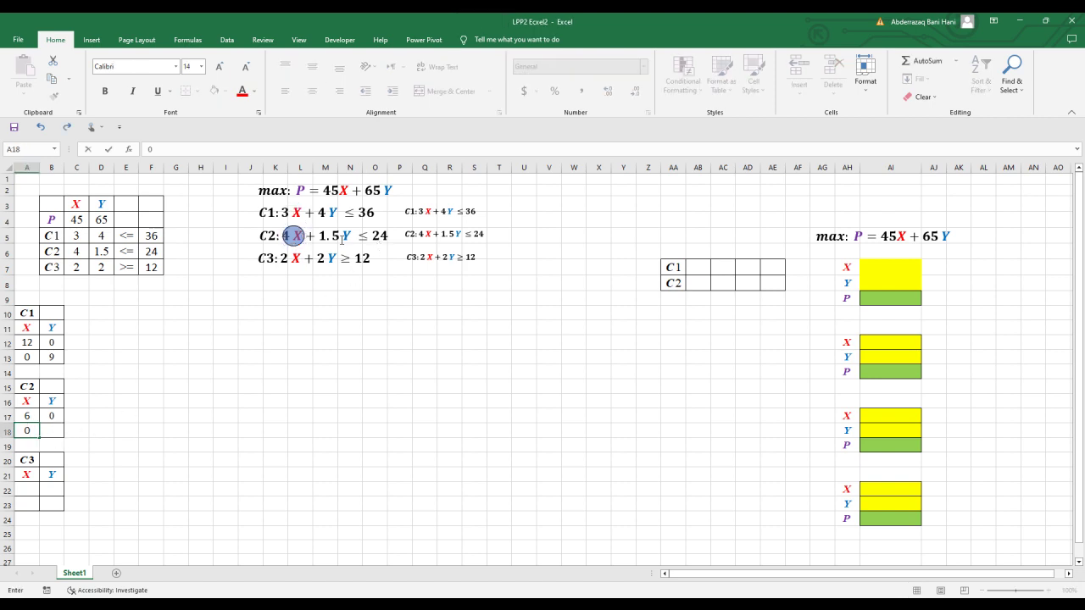
{"action": "left_click", "coordinate": [58, 432]}
{"action": "type", "text": "16"}
Move the circle over C3's 2Y term and enter the X-axis intercept X 6, Y 0 in A22:B22
{"action": "left_click_drag", "start_coordinate": [297, 245], "coordinate": [332, 261]}
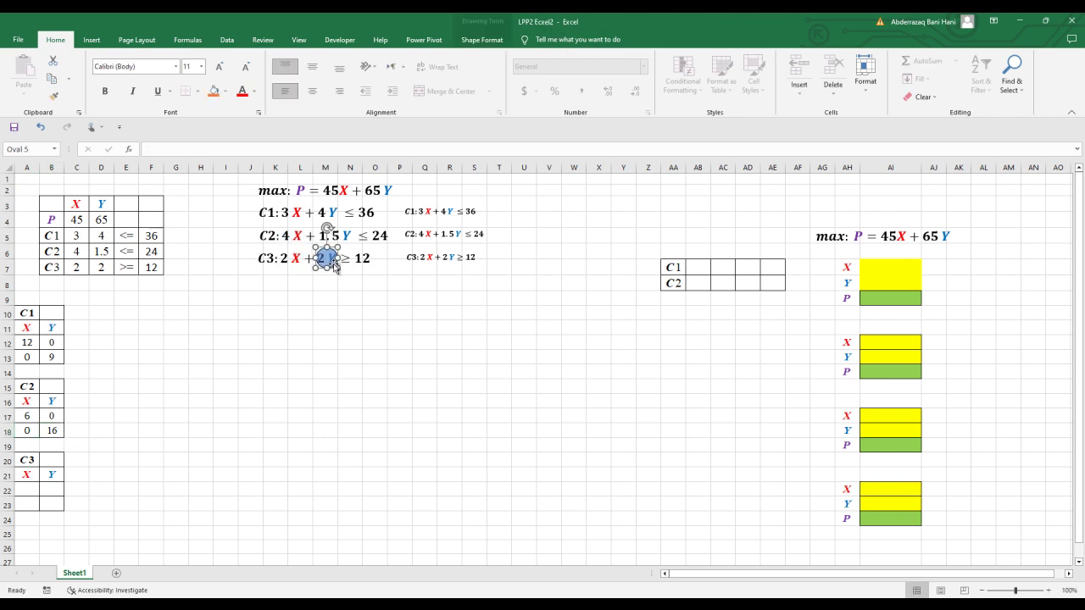
{"action": "left_click", "coordinate": [58, 485]}
{"action": "type", "text": "0"}
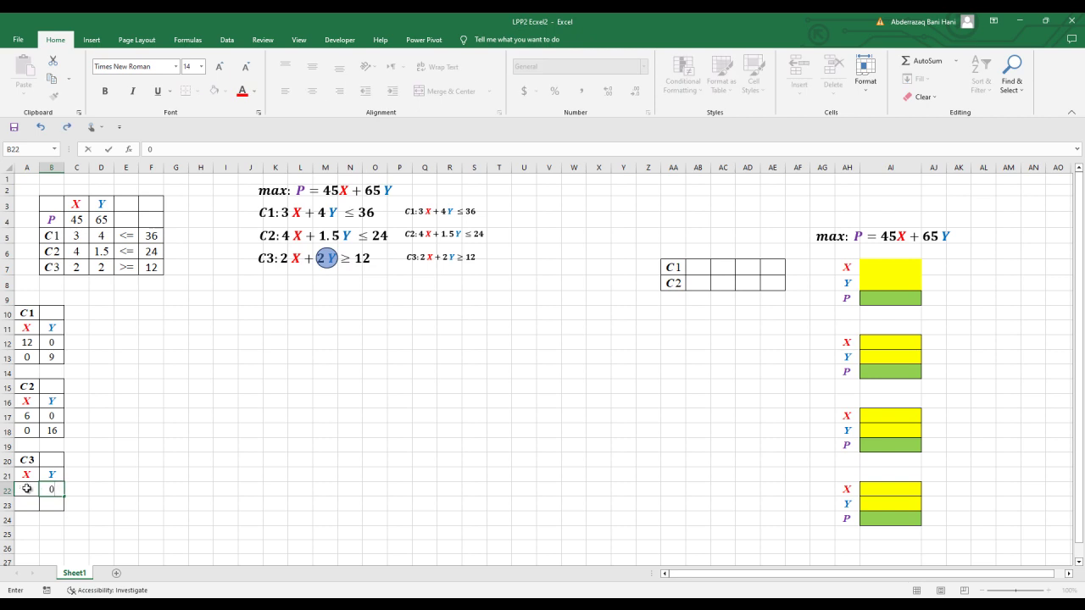
{"action": "left_click", "coordinate": [27, 489]}
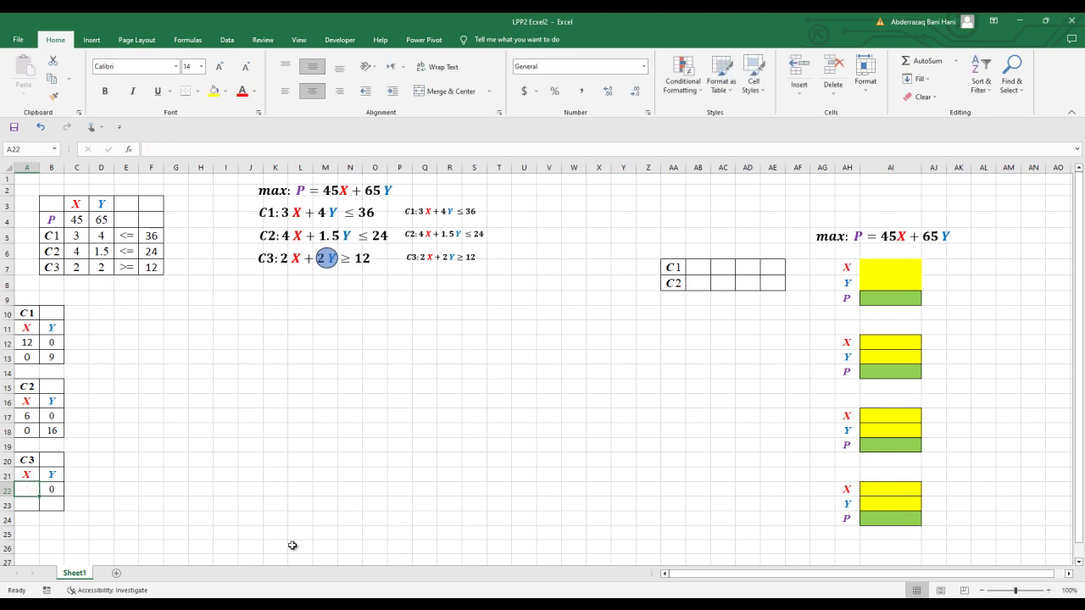
{"action": "type", "text": "6"}
Enter C3's Y-axis intercept X 0, Y 6 in A23:B23 while covering its 2X term, and move the circle back beside the equations
{"action": "left_click", "coordinate": [35, 505]}
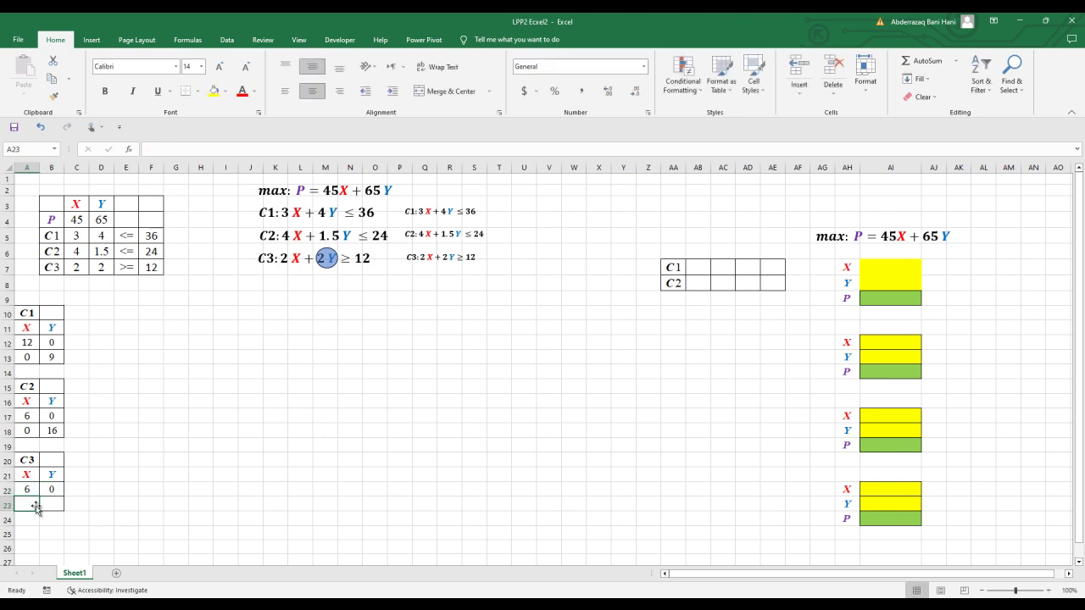
{"action": "type", "text": "0"}
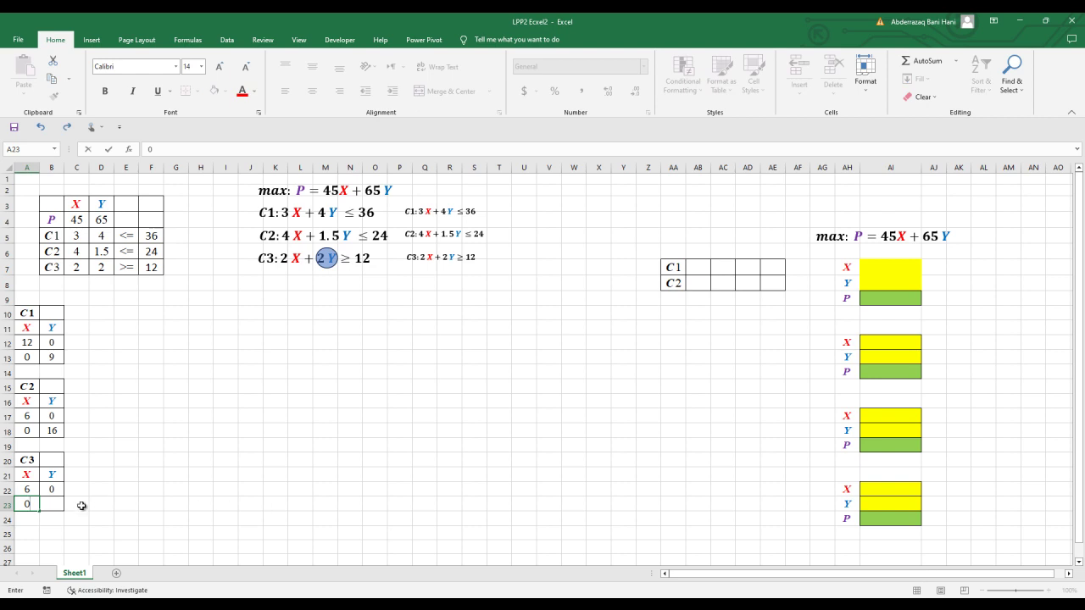
{"action": "left_click_drag", "start_coordinate": [331, 267], "coordinate": [296, 267]}
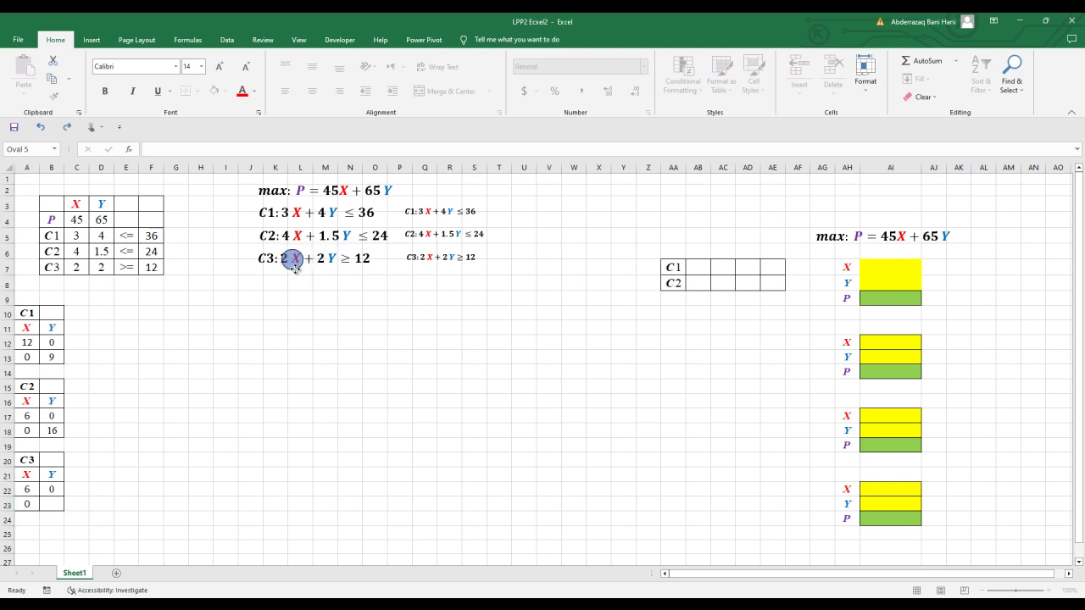
{"action": "left_click", "coordinate": [57, 502]}
{"action": "type", "text": "6"}
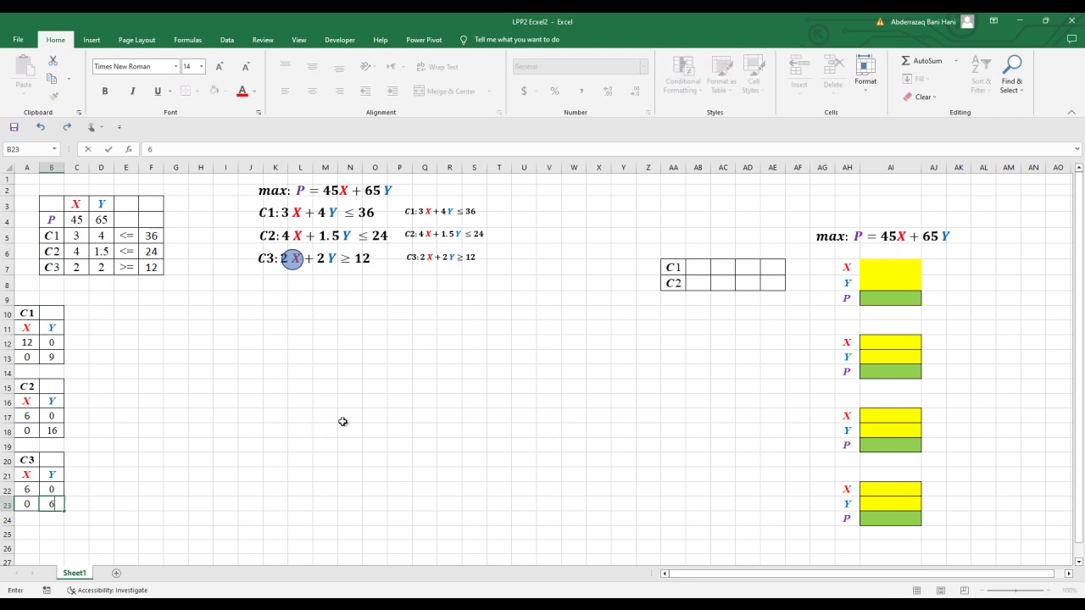
{"action": "left_click_drag", "start_coordinate": [296, 271], "coordinate": [218, 223]}
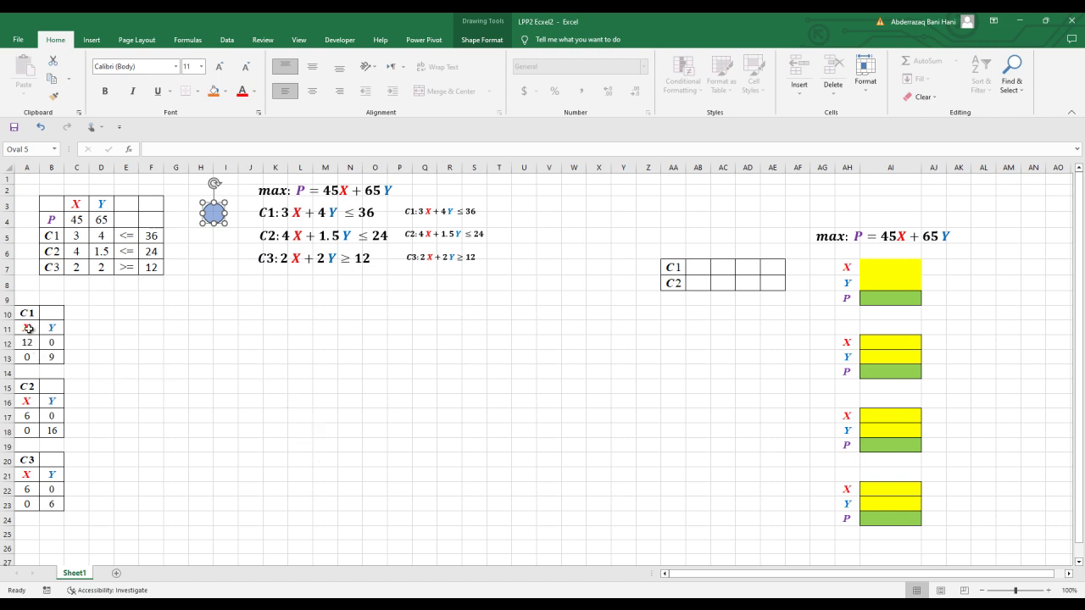
Insert a scatter chart with straight lines and markers from C1's intercepts in A12:B13, placing it below the constraint equations
{"action": "mouse_move", "coordinate": [25, 343]}
{"action": "left_mouse_down"}
{"action": "mouse_move", "coordinate": [40, 342]}
{"action": "mouse_move", "coordinate": [46, 357]}
{"action": "left_mouse_up"}
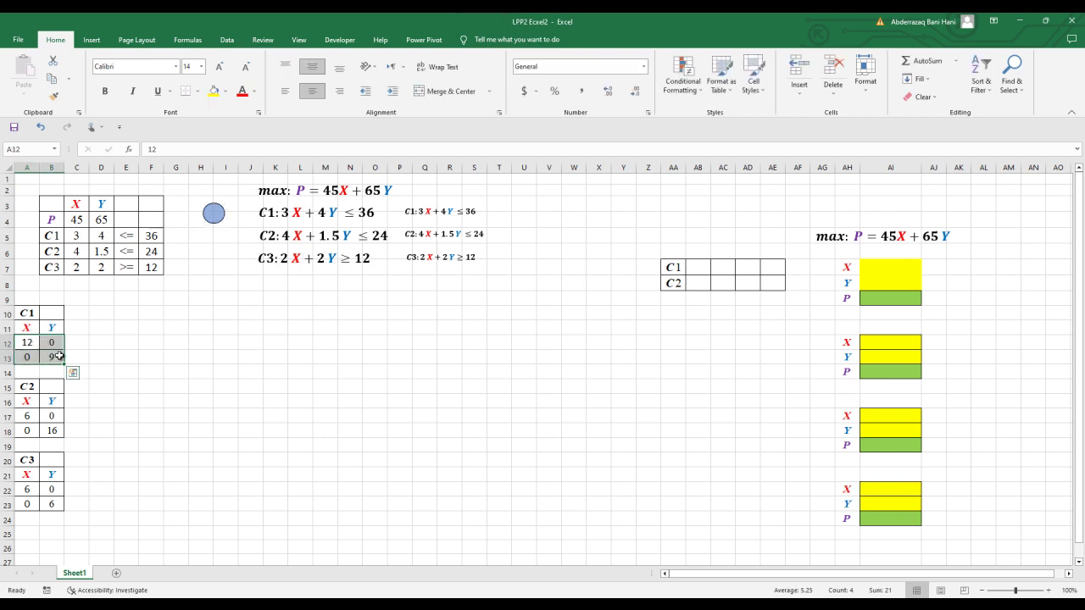
{"action": "left_click", "coordinate": [100, 40]}
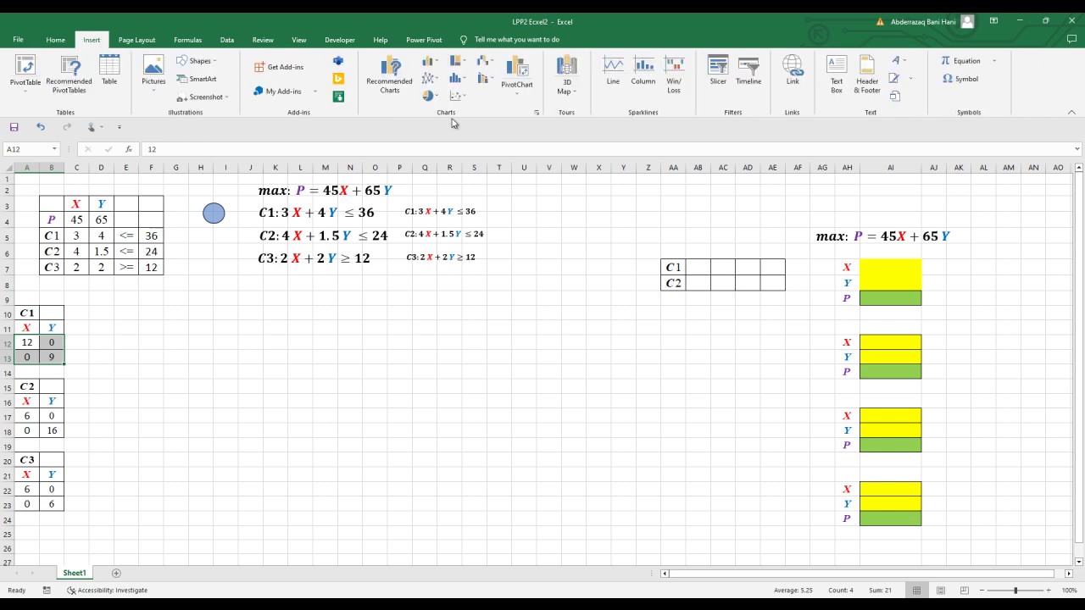
{"action": "left_click", "coordinate": [457, 96]}
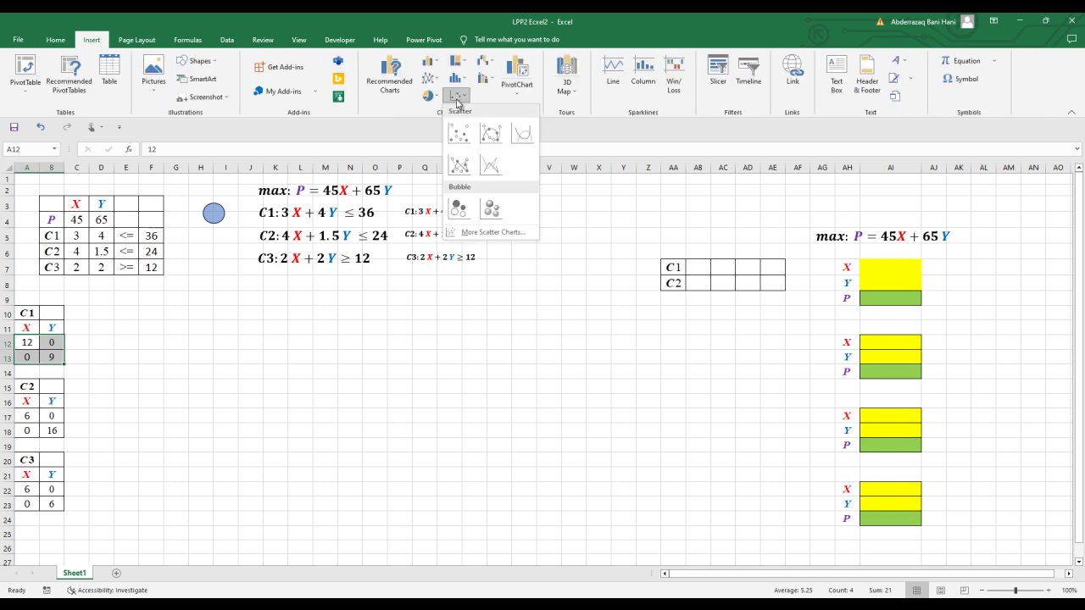
{"action": "left_click", "coordinate": [459, 166]}
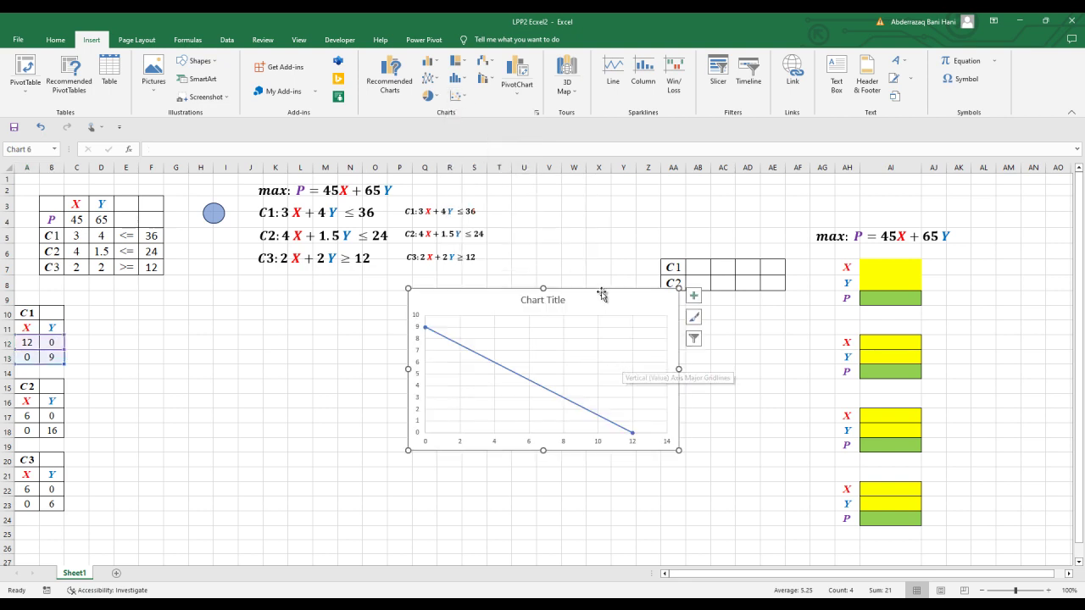
{"action": "left_click_drag", "start_coordinate": [603, 293], "coordinate": [438, 315]}
Delete the chart's title and its vertical and horizontal gridlines, and shift the chart slightly lower on the sheet
{"action": "left_click", "coordinate": [419, 316]}
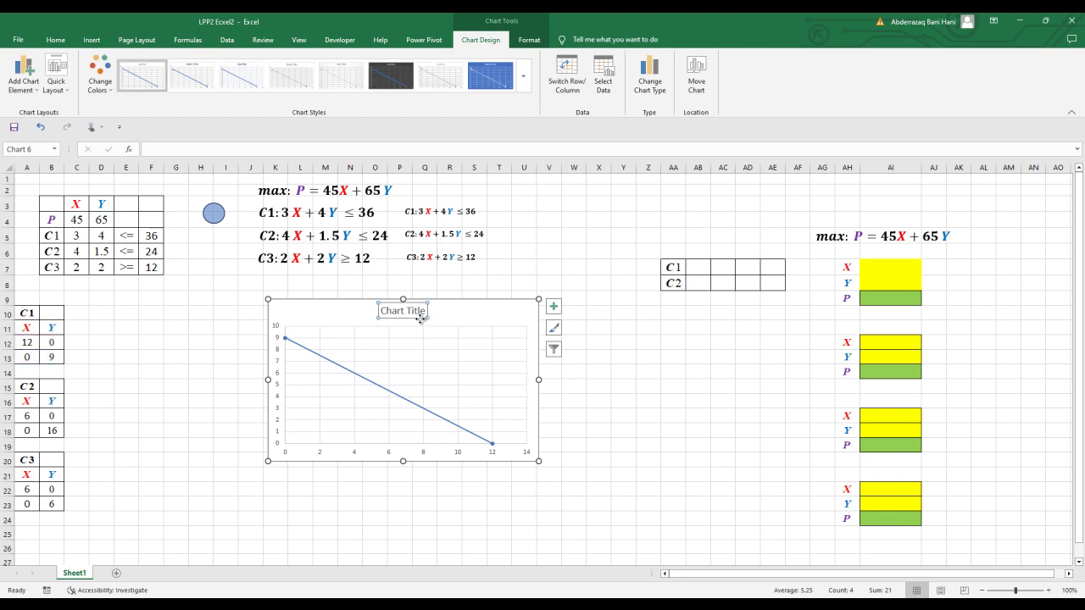
{"action": "key", "text": "Delete"}
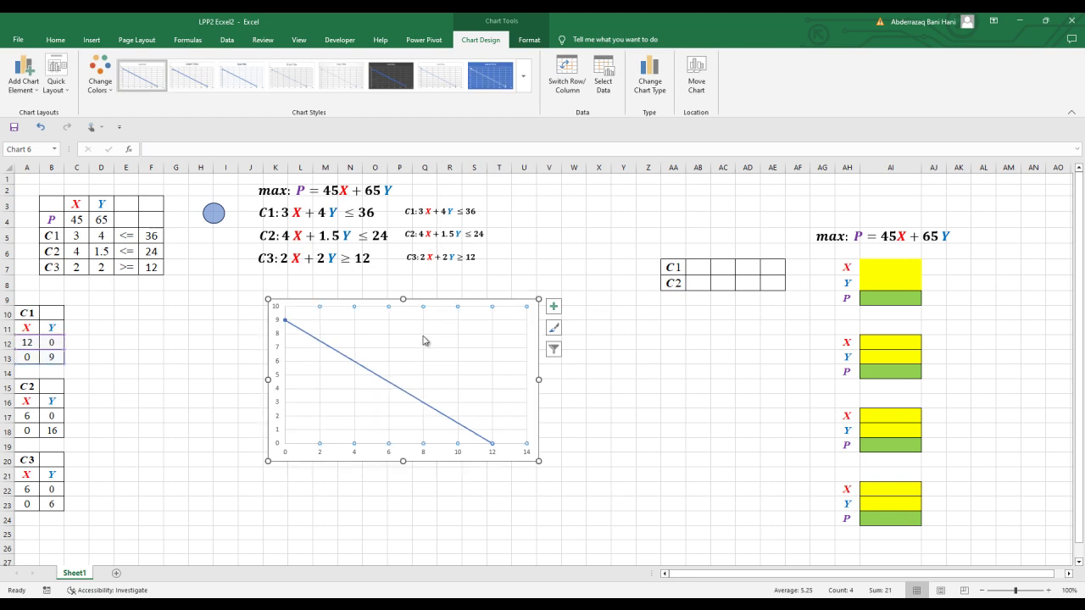
{"action": "key", "text": "Delete"}
{"action": "left_click", "coordinate": [497, 354]}
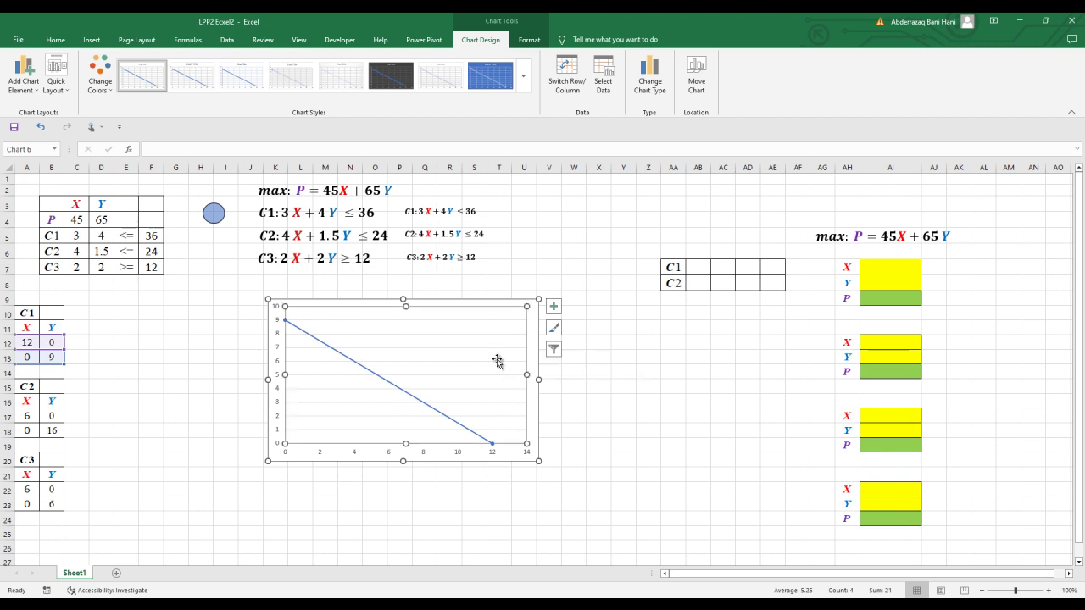
{"action": "left_click", "coordinate": [497, 362]}
{"action": "key", "text": "Delete"}
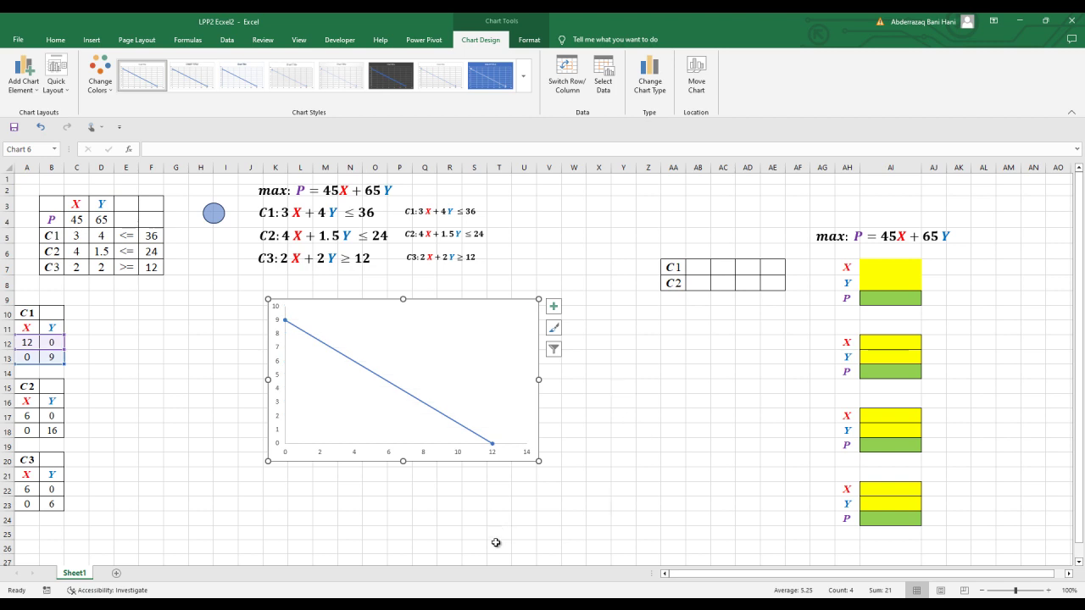
{"action": "left_click_drag", "start_coordinate": [440, 464], "coordinate": [435, 481]}
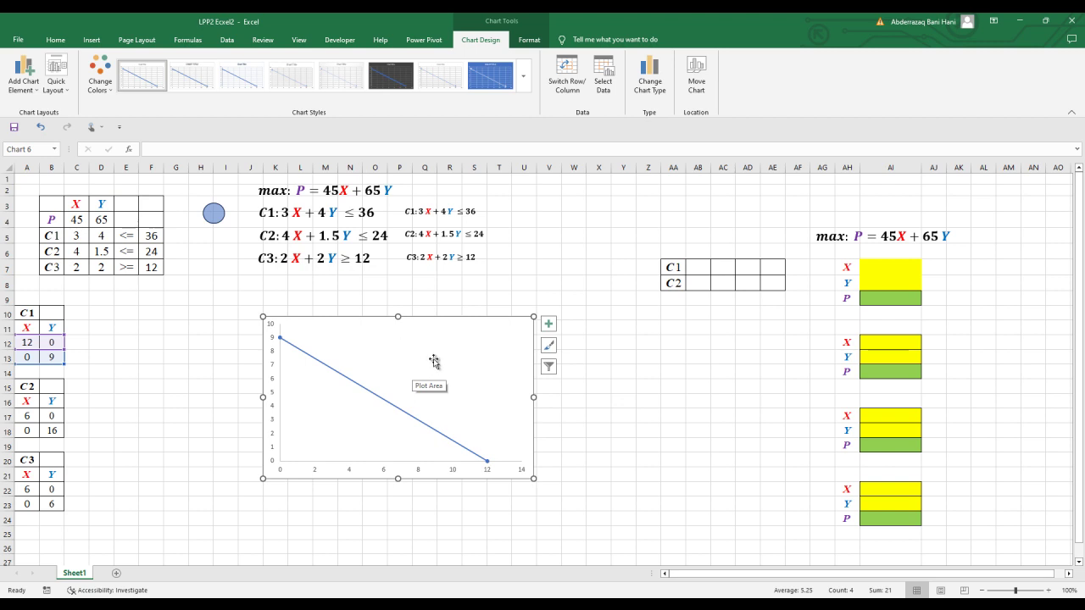
Edit the chart's existing data series: name it C1, with X values A12:A13 and Y values B12:B13
{"action": "right_click", "coordinate": [391, 344]}
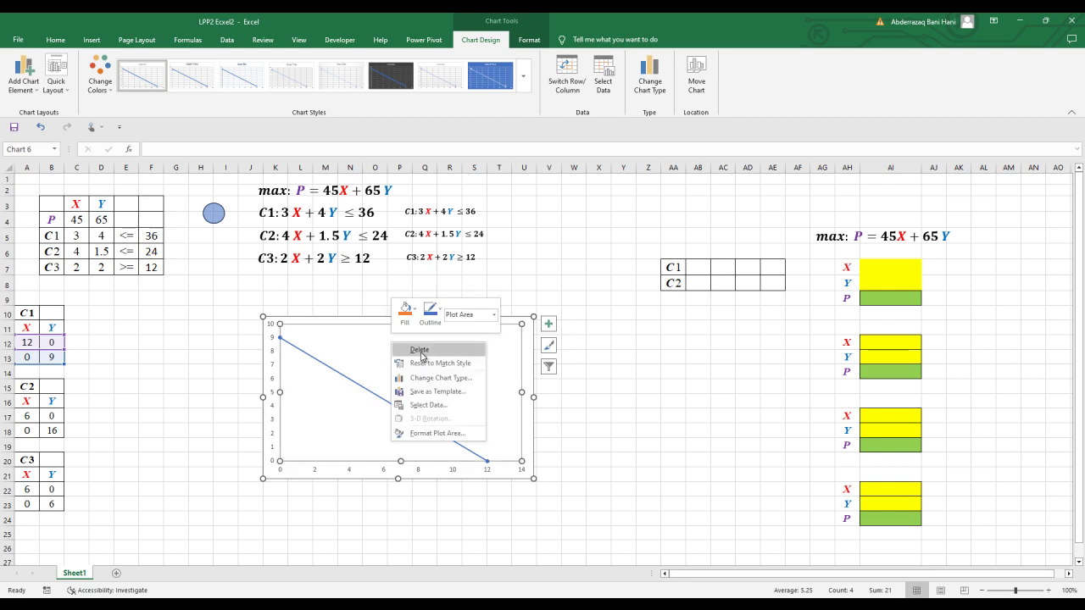
{"action": "left_click", "coordinate": [444, 407]}
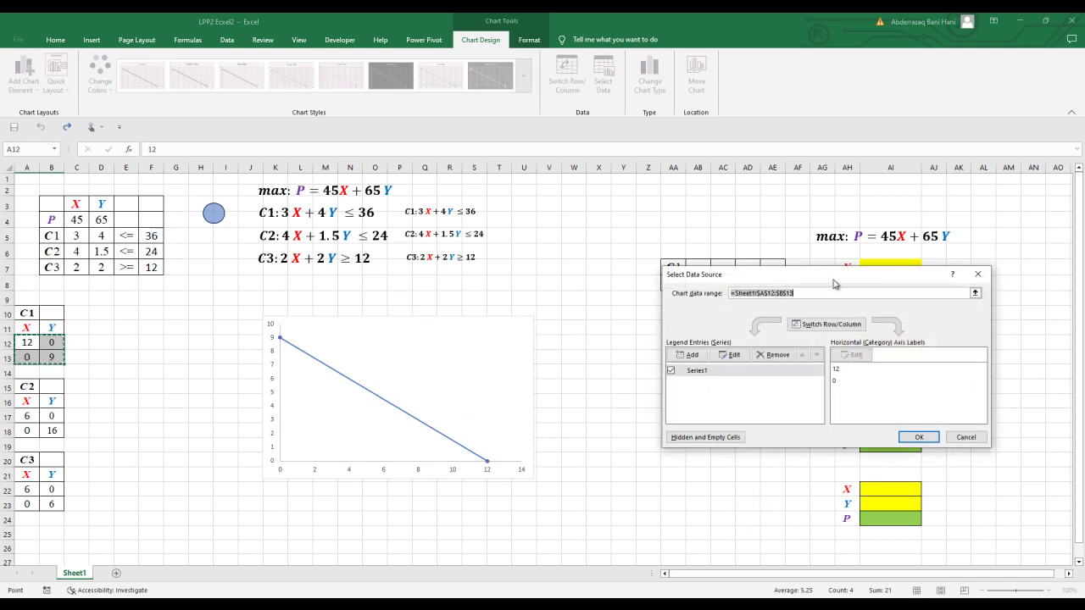
{"action": "left_click_drag", "start_coordinate": [835, 285], "coordinate": [790, 299]}
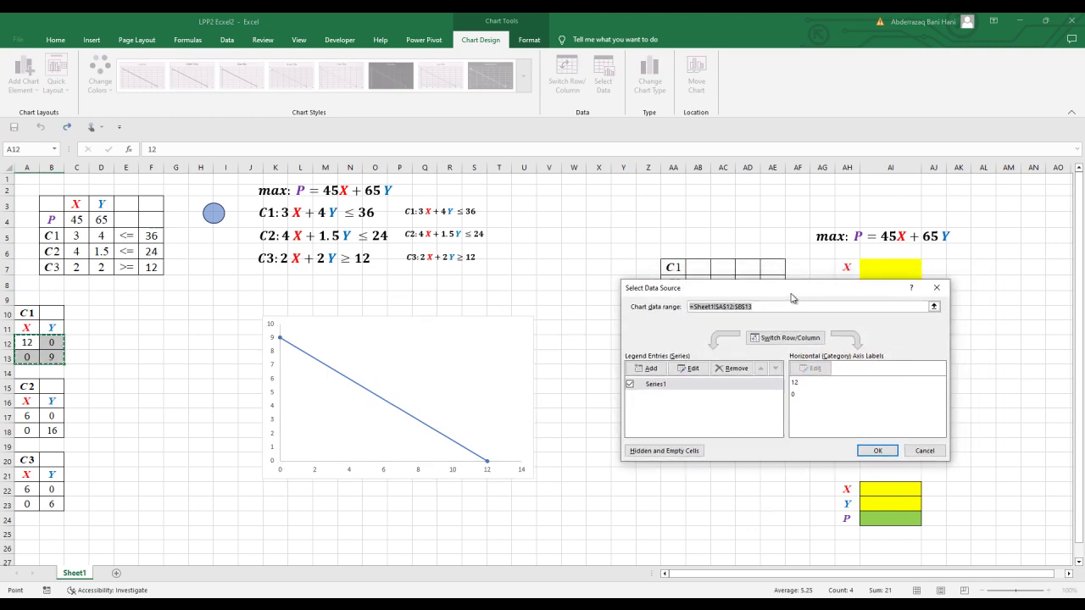
{"action": "left_click", "coordinate": [687, 370]}
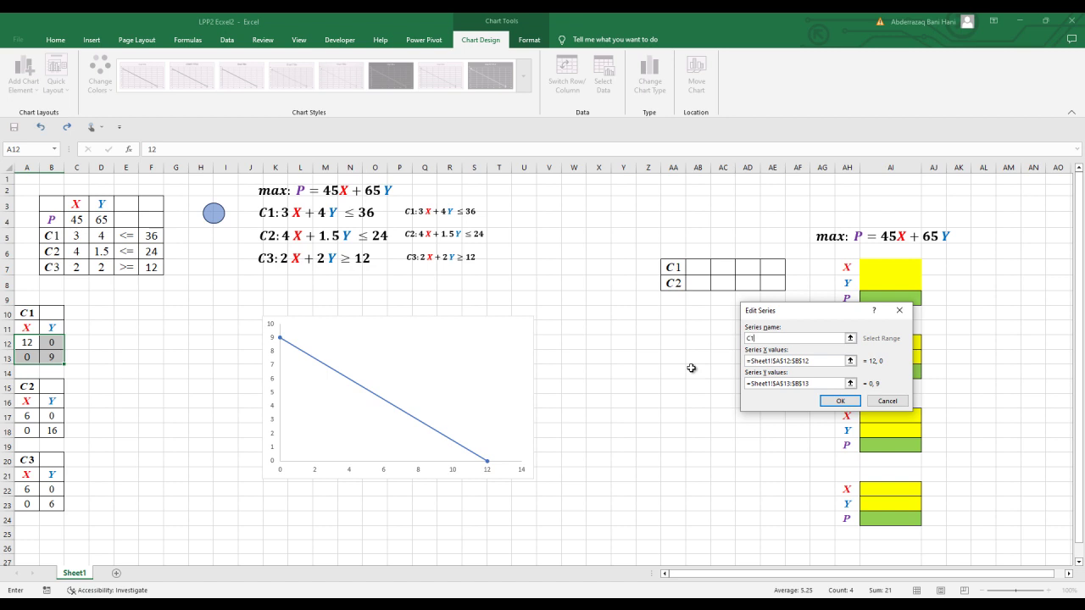
{"action": "left_click_drag", "start_coordinate": [808, 363], "coordinate": [752, 363]}
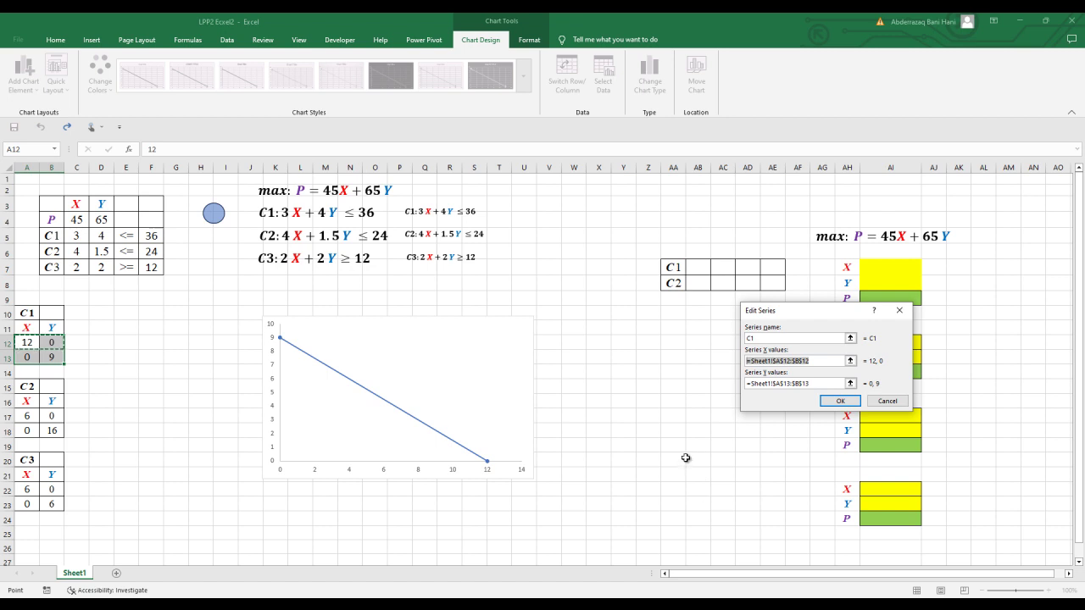
{"action": "key", "text": "BackSpace"}
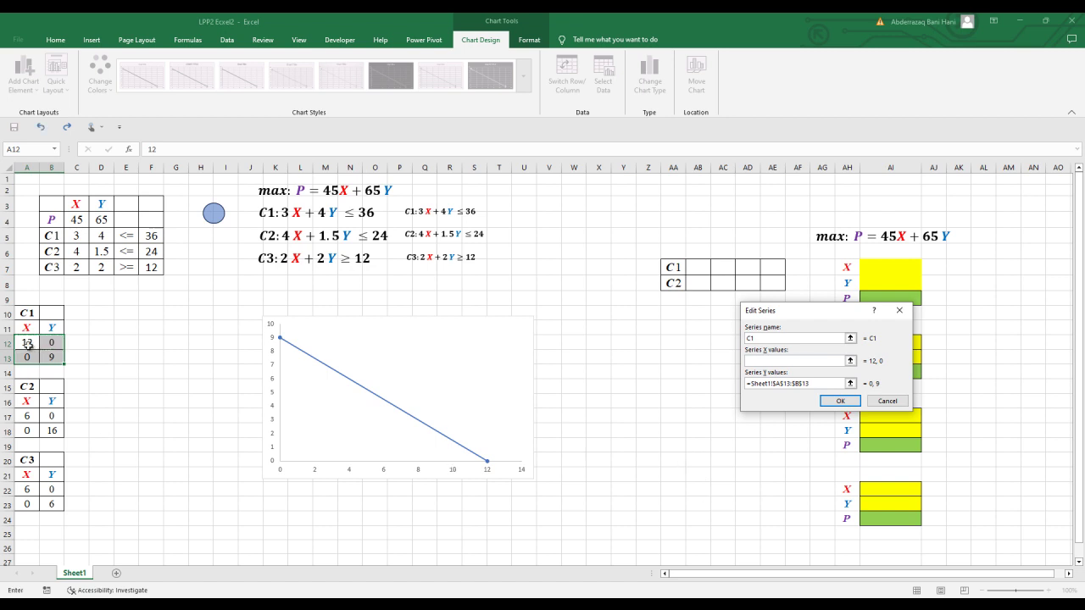
{"action": "left_click_drag", "start_coordinate": [27, 341], "coordinate": [27, 357]}
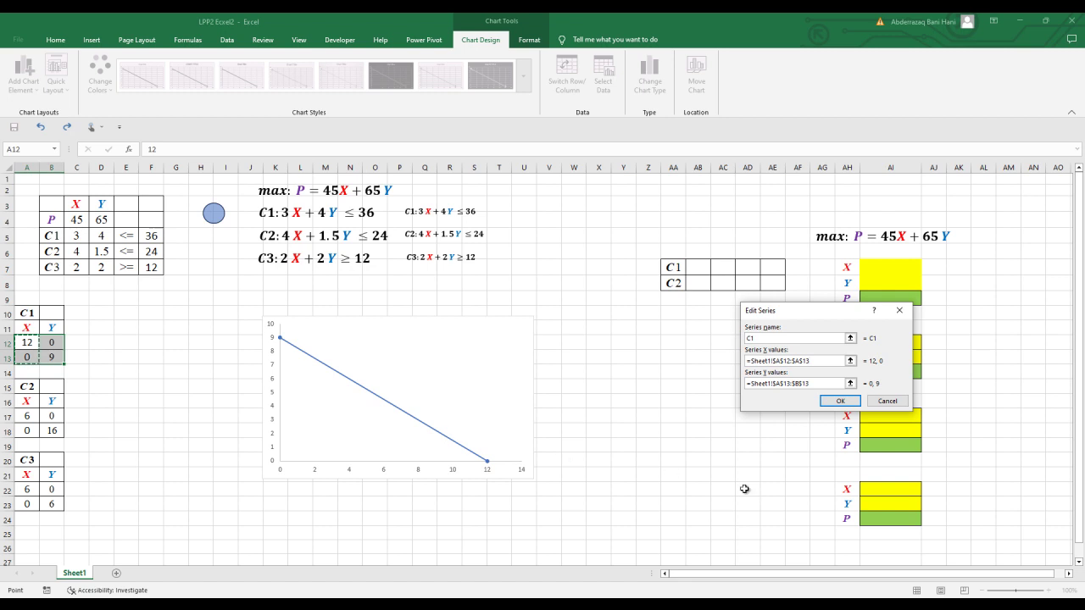
{"action": "left_click_drag", "start_coordinate": [809, 383], "coordinate": [747, 387]}
{"action": "key", "text": "BackSpace"}
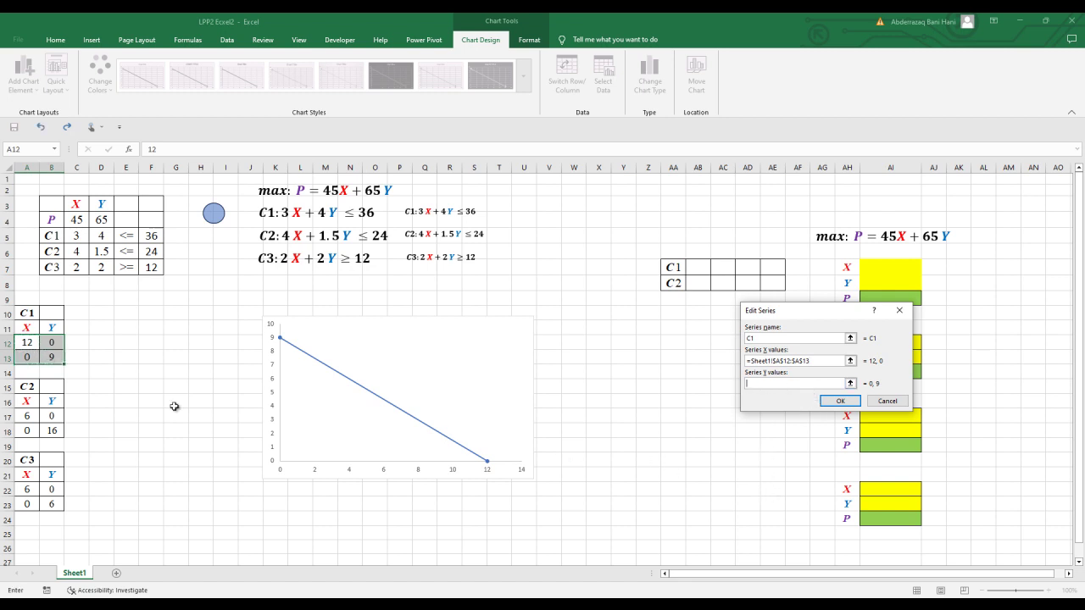
{"action": "left_click_drag", "start_coordinate": [53, 342], "coordinate": [56, 357]}
{"action": "left_click", "coordinate": [831, 401]}
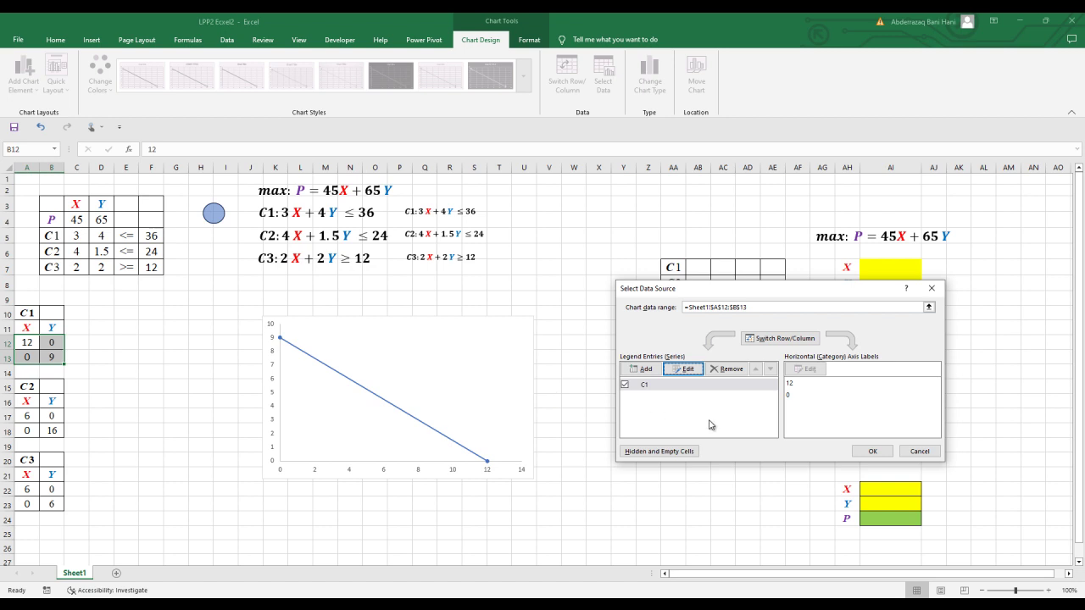
Add a data series named C2 to the chart, with X values A17:A18 and Y values B17:B18
{"action": "left_click", "coordinate": [655, 370]}
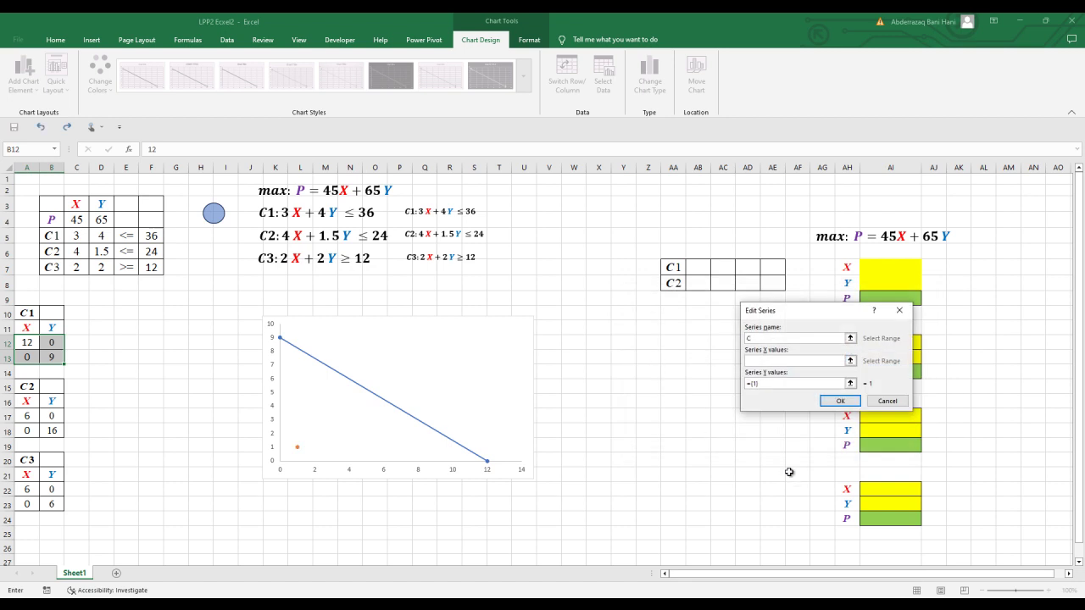
{"action": "type", "text": "C2"}
{"action": "left_click", "coordinate": [777, 363]}
{"action": "left_click", "coordinate": [29, 415]}
{"action": "left_click_drag", "start_coordinate": [30, 416], "coordinate": [30, 429]}
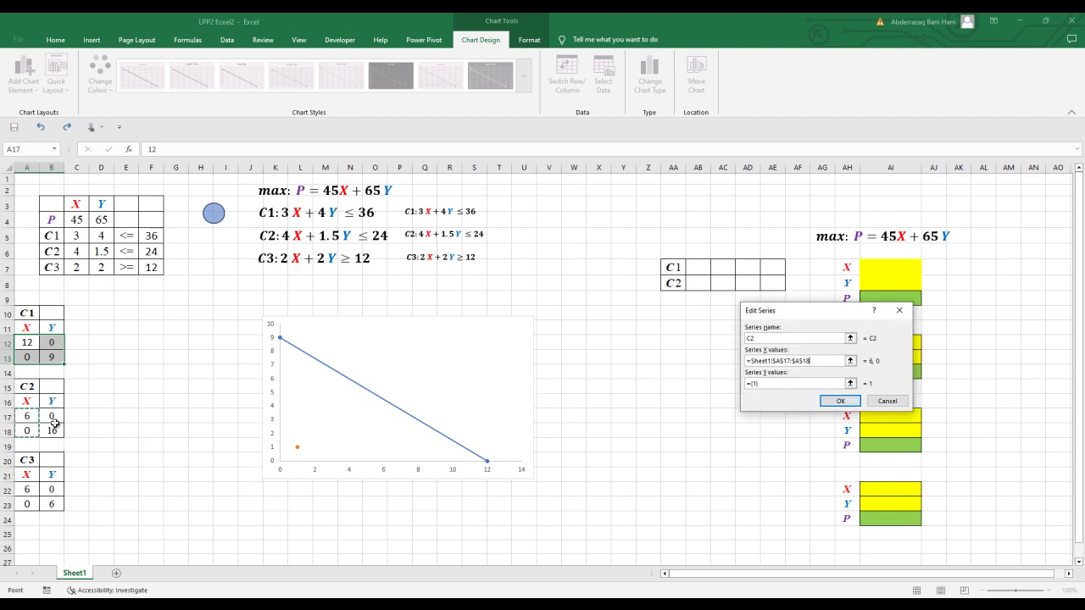
{"action": "left_click", "coordinate": [760, 385]}
{"action": "left_click_drag", "start_coordinate": [54, 416], "coordinate": [52, 431]}
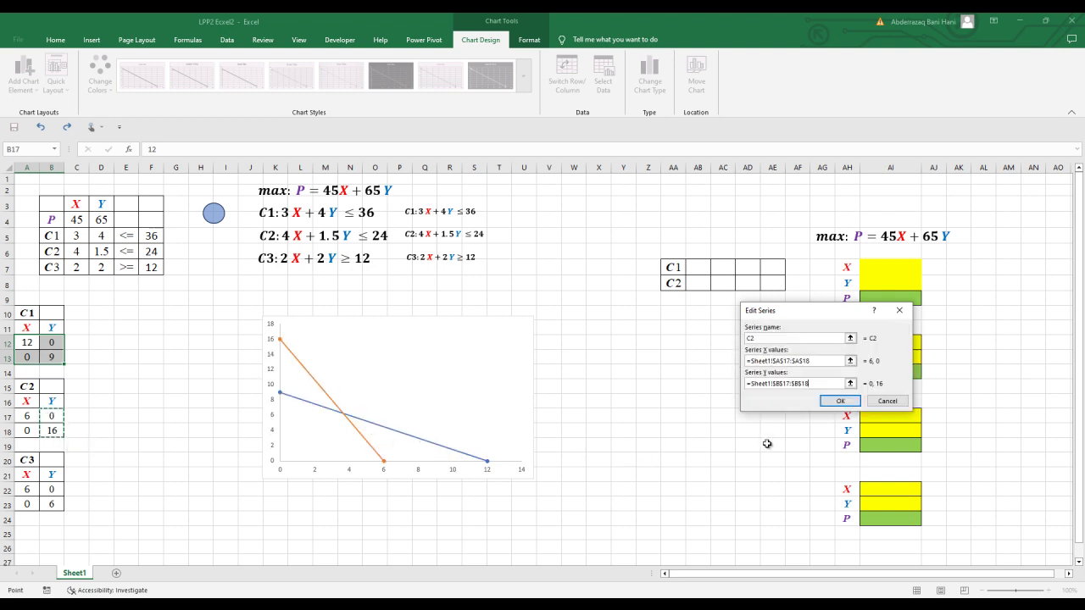
{"action": "left_click", "coordinate": [840, 402]}
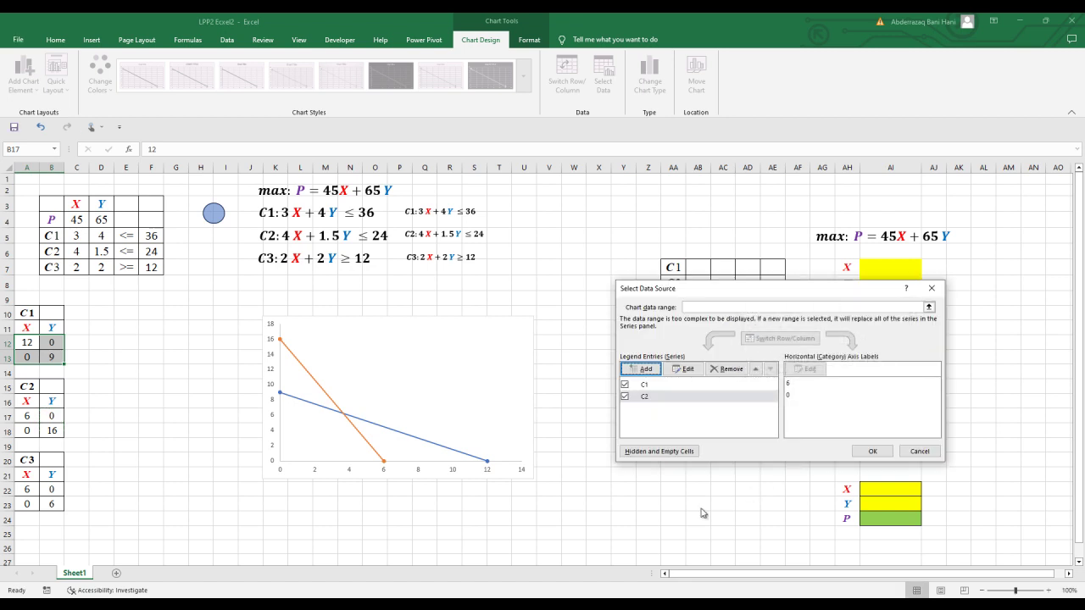
Add a data series named C3 with X values A22:A23 and Y values B22:B23, and apply the chart's data source changes
{"action": "left_click", "coordinate": [642, 369]}
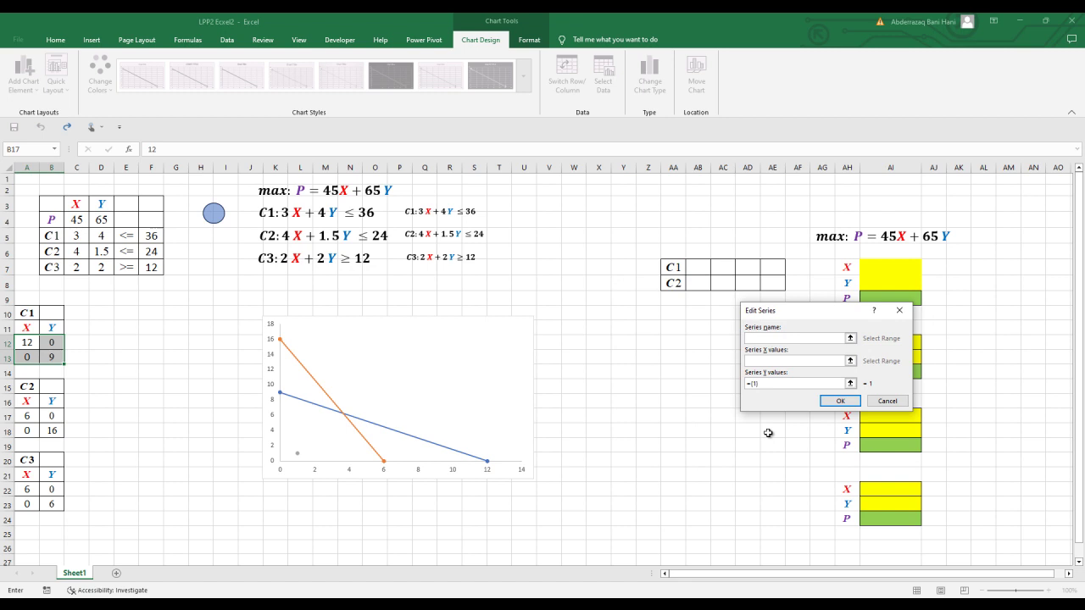
{"action": "left_click", "coordinate": [787, 361]}
{"action": "left_click_drag", "start_coordinate": [28, 489], "coordinate": [27, 503]}
{"action": "left_click", "coordinate": [804, 383]}
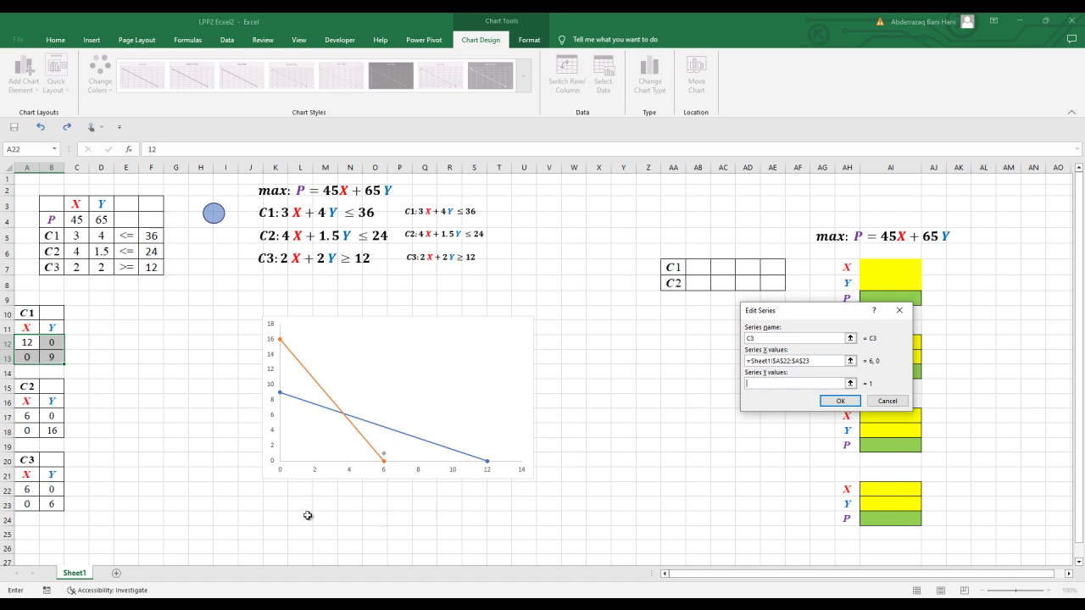
{"action": "left_click_drag", "start_coordinate": [56, 489], "coordinate": [53, 503]}
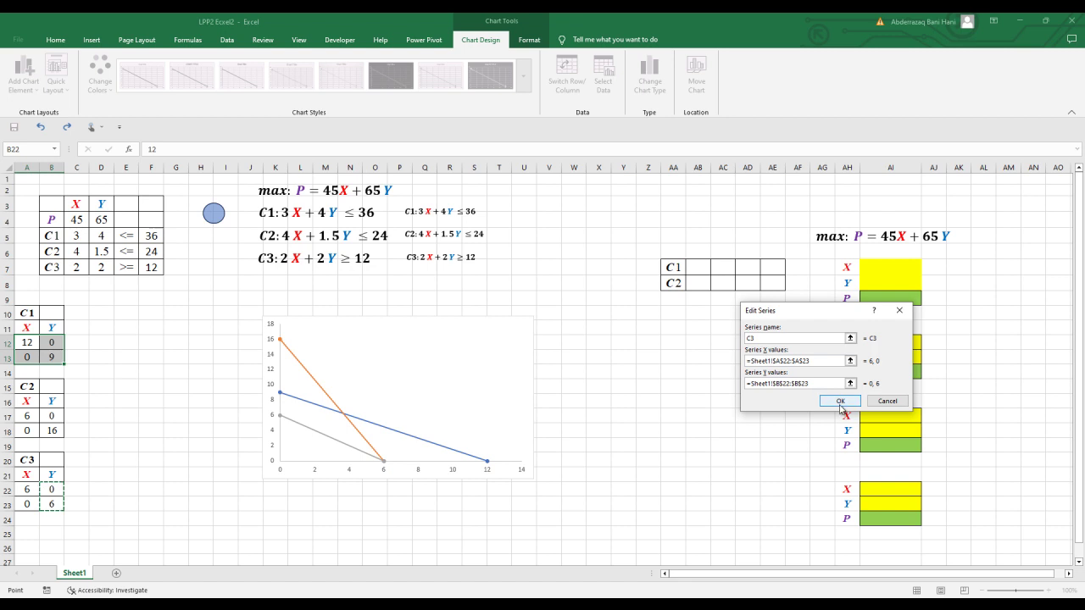
{"action": "left_click", "coordinate": [838, 400]}
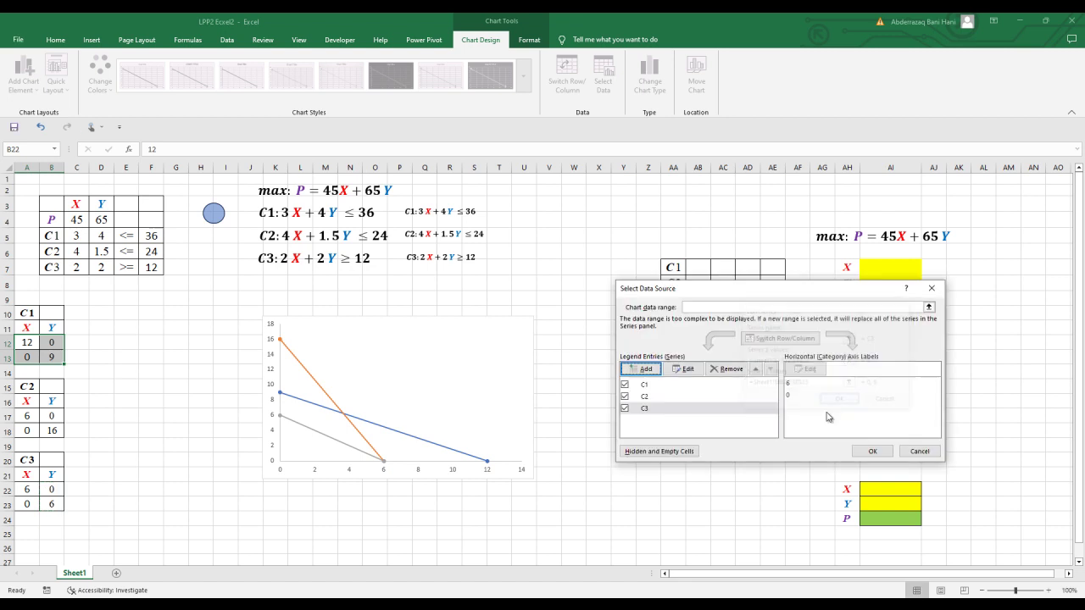
{"action": "left_click", "coordinate": [872, 451]}
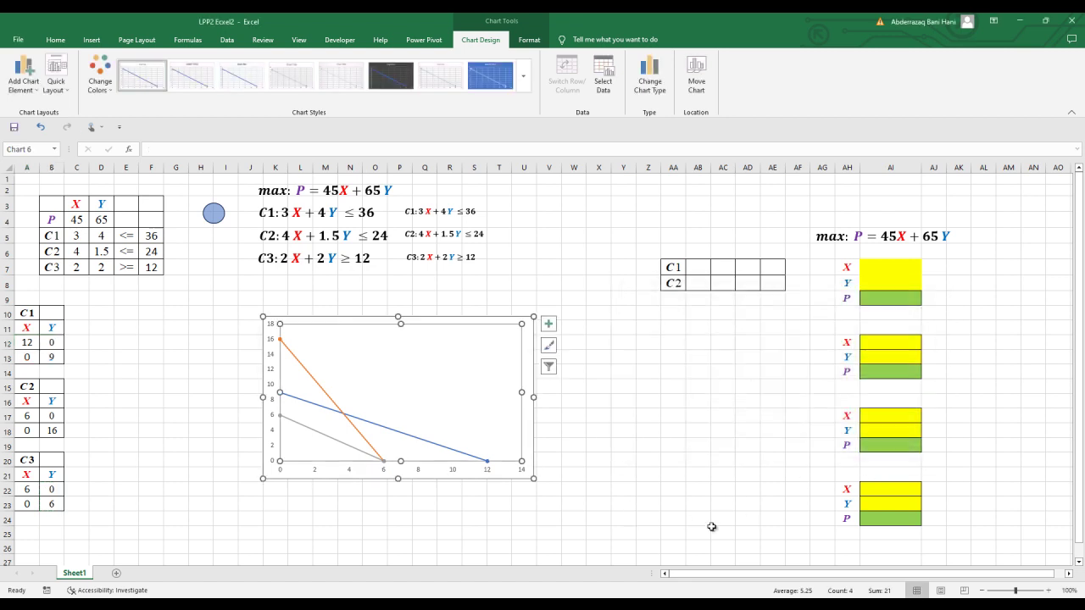
{"action": "left_click", "coordinate": [649, 447]}
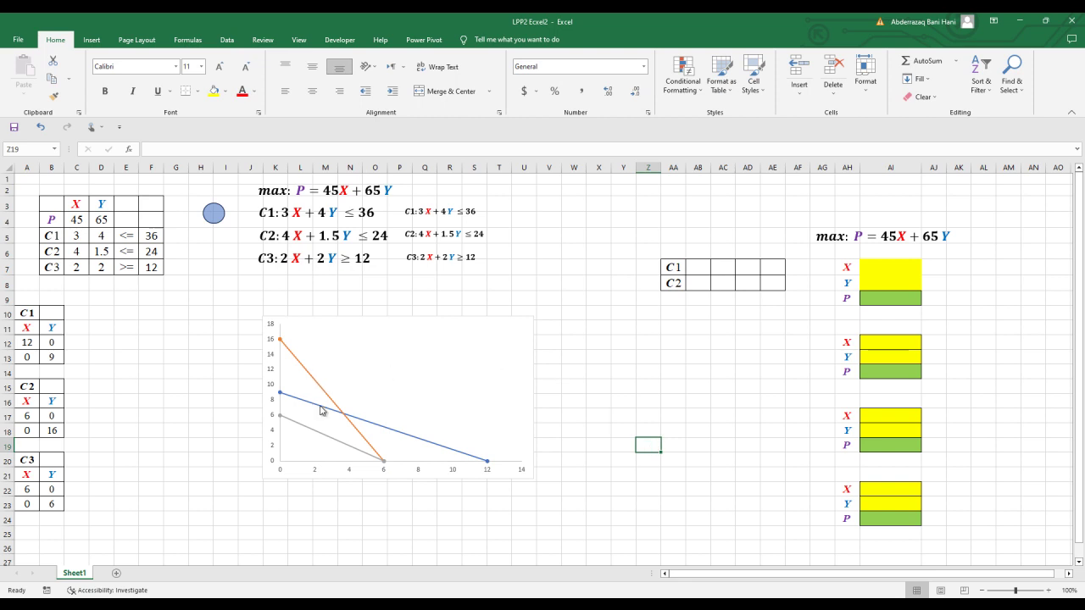
Set the outline weight of the C1 line in the chart to 3 pt
{"action": "left_click", "coordinate": [414, 441]}
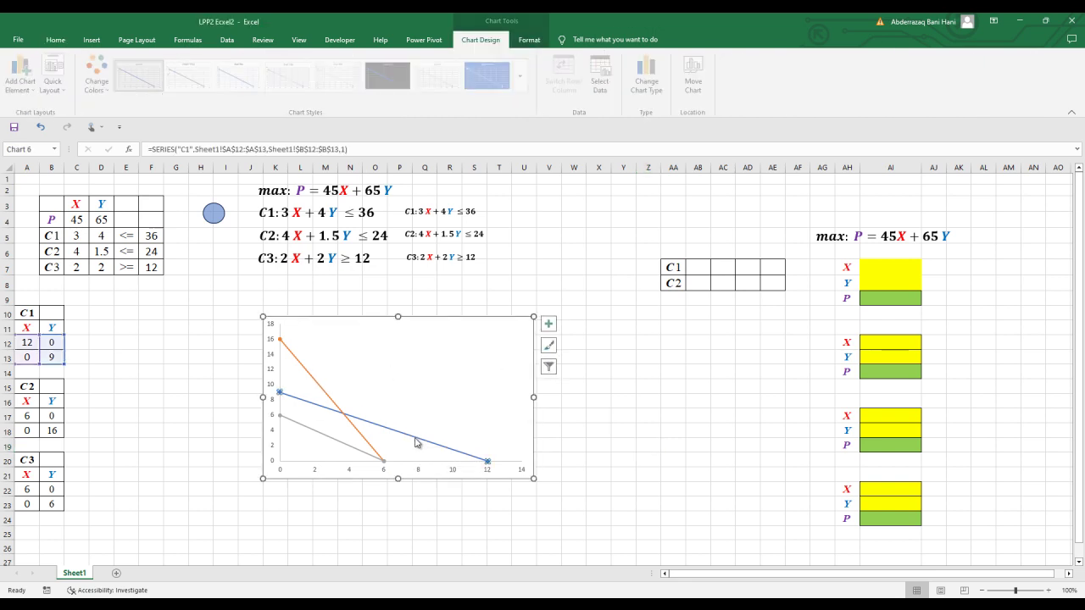
{"action": "left_click", "coordinate": [529, 40]}
{"action": "left_click", "coordinate": [524, 79]}
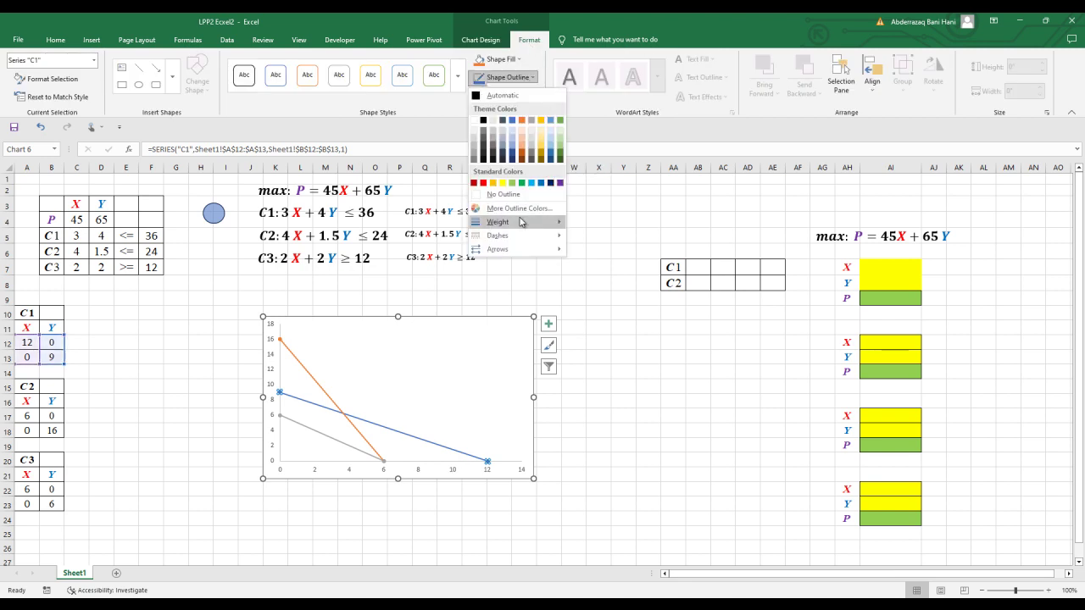
{"action": "mouse_move", "coordinate": [520, 222]}
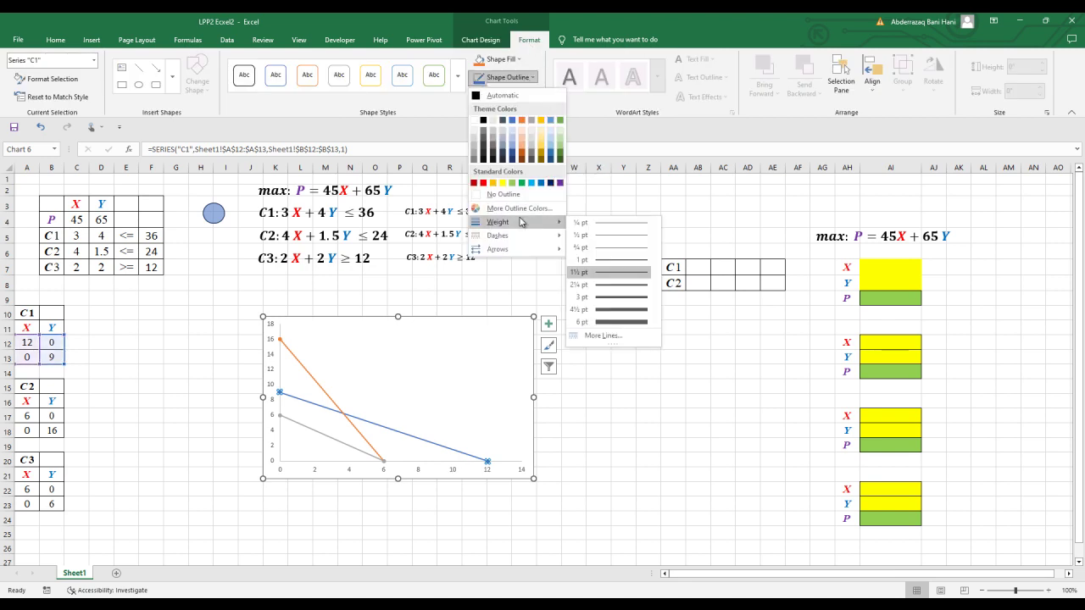
{"action": "left_click", "coordinate": [610, 297]}
Set the outline weight of the C2 line in the chart to 3 pt
{"action": "left_click", "coordinate": [321, 389]}
{"action": "left_click", "coordinate": [513, 77]}
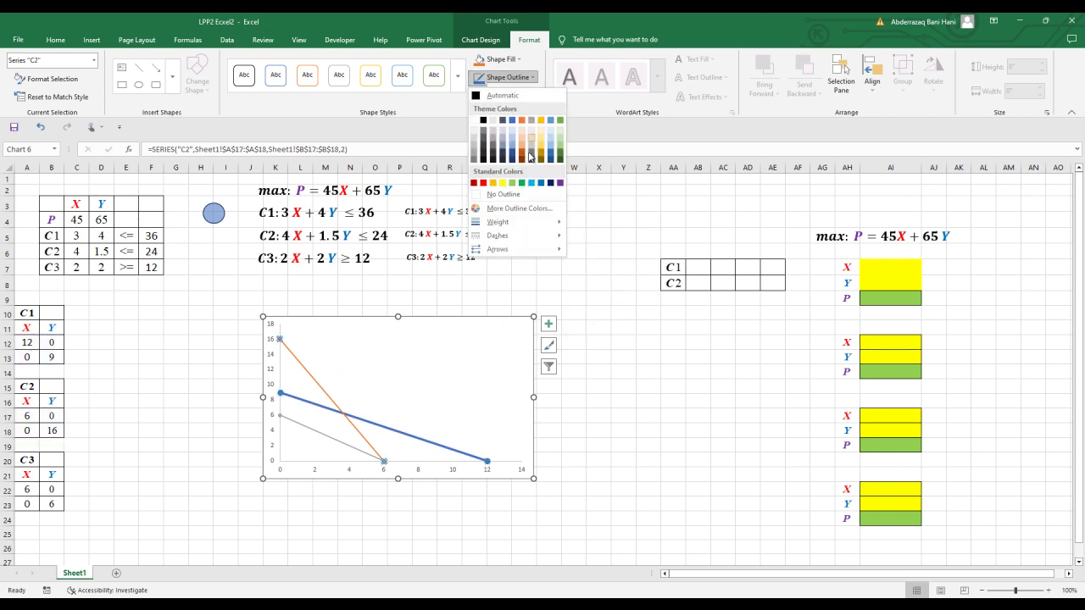
{"action": "mouse_move", "coordinate": [516, 224]}
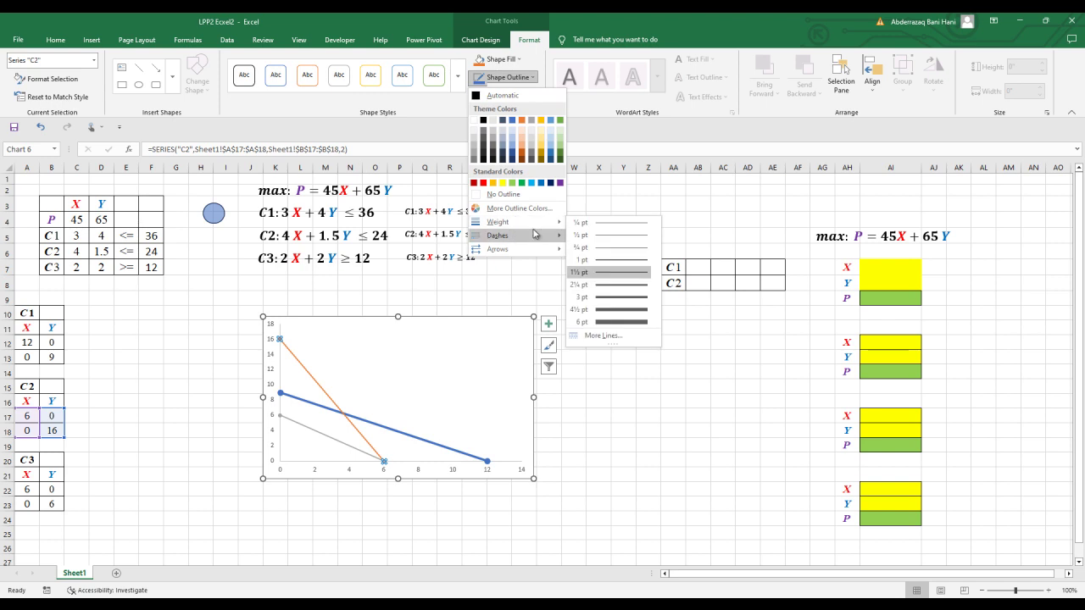
{"action": "left_click", "coordinate": [612, 295]}
Colour the C3 line in the chart purple and set its outline weight to 2¼ pt
{"action": "left_click", "coordinate": [348, 446]}
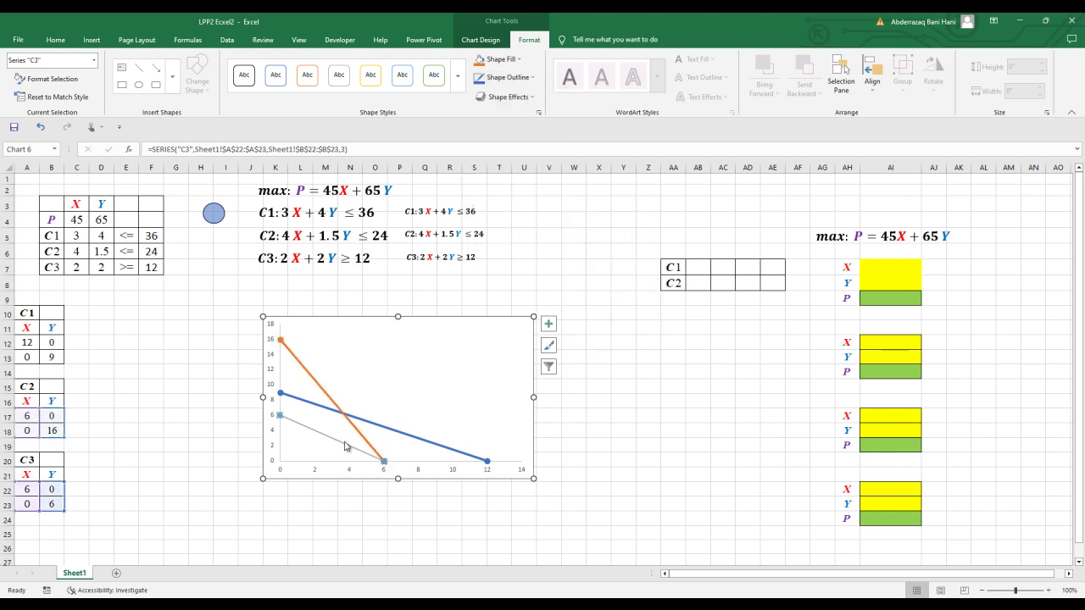
{"action": "left_click", "coordinate": [520, 80]}
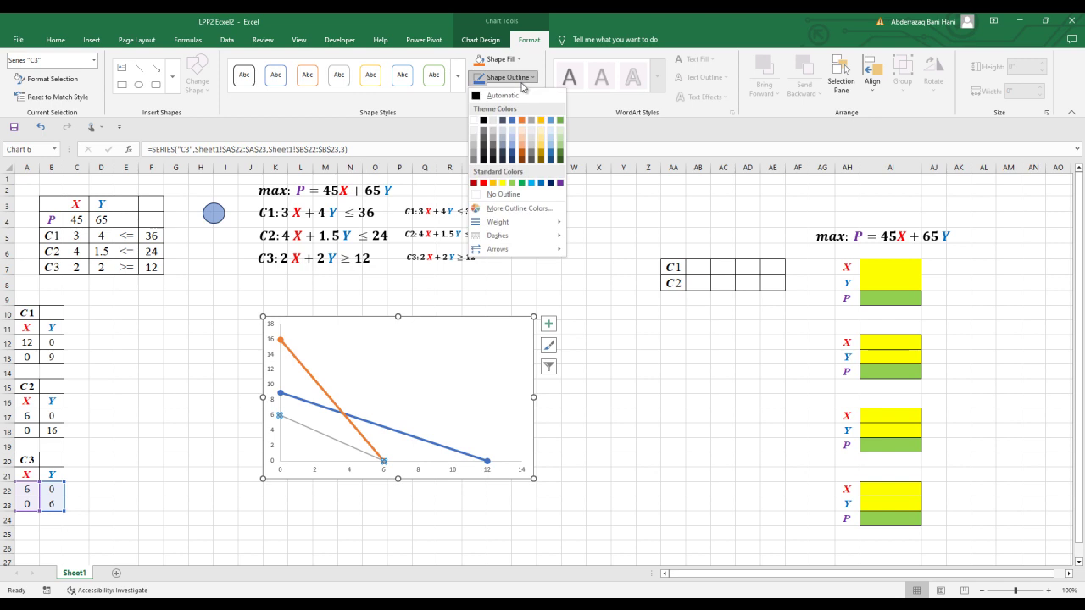
{"action": "left_click", "coordinate": [560, 183]}
{"action": "left_click", "coordinate": [514, 80]}
{"action": "mouse_move", "coordinate": [517, 222]}
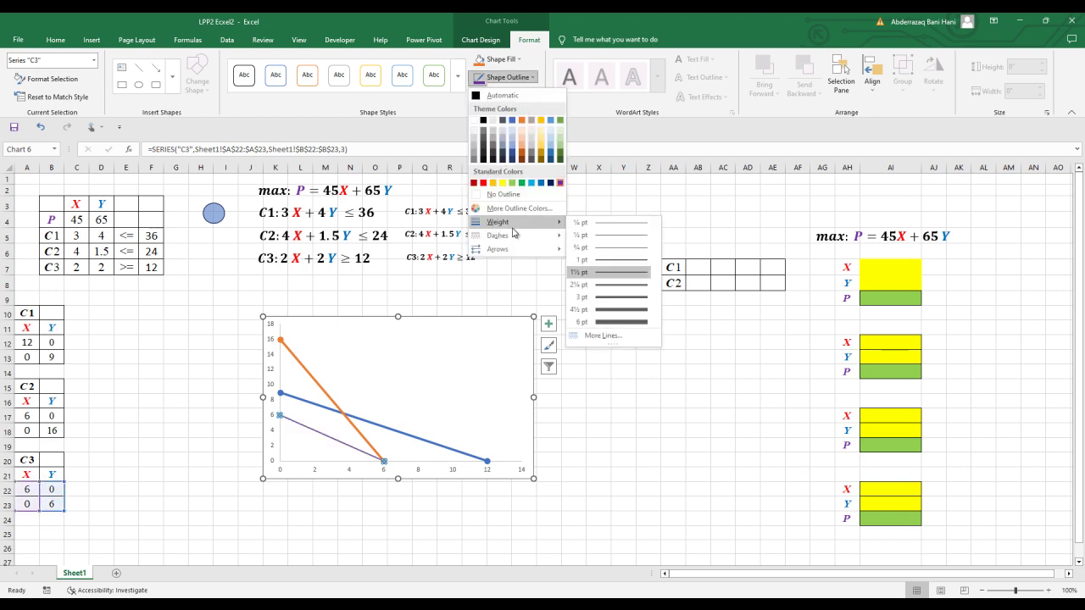
{"action": "left_click", "coordinate": [632, 285]}
{"action": "left_click", "coordinate": [740, 431]}
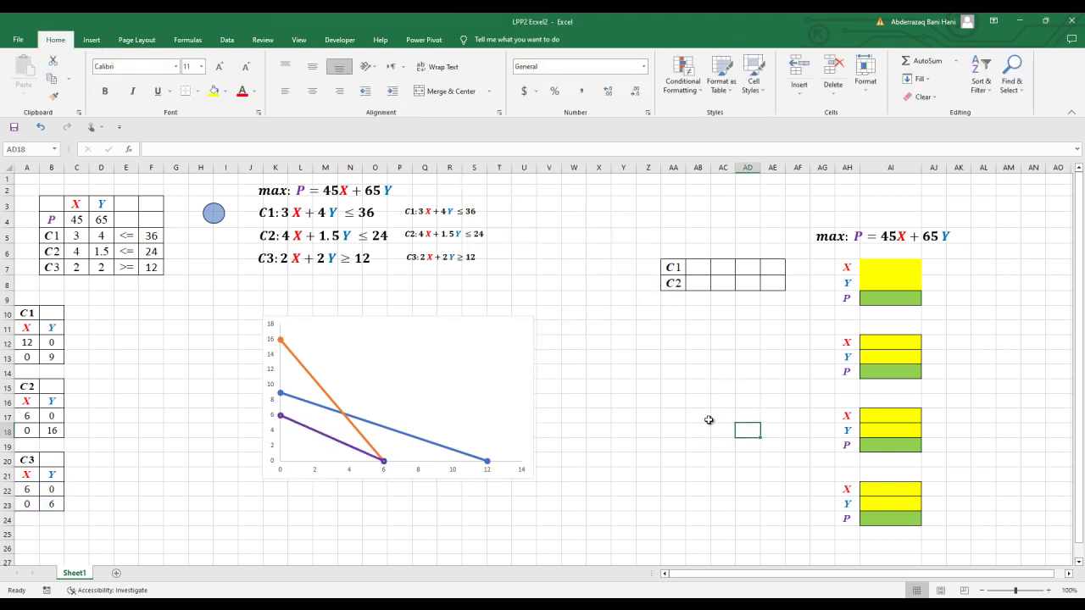
Place a copy of the small C1: 3X + 4Y ≤ 36 label tilted along the C1 line and delete the original label
{"action": "left_click", "coordinate": [455, 210]}
{"action": "mouse_move", "coordinate": [456, 217]}
{"action": "left_mouse_down"}
{"action": "mouse_move", "coordinate": [513, 346]}
{"action": "mouse_move", "coordinate": [640, 389]}
{"action": "left_mouse_up"}
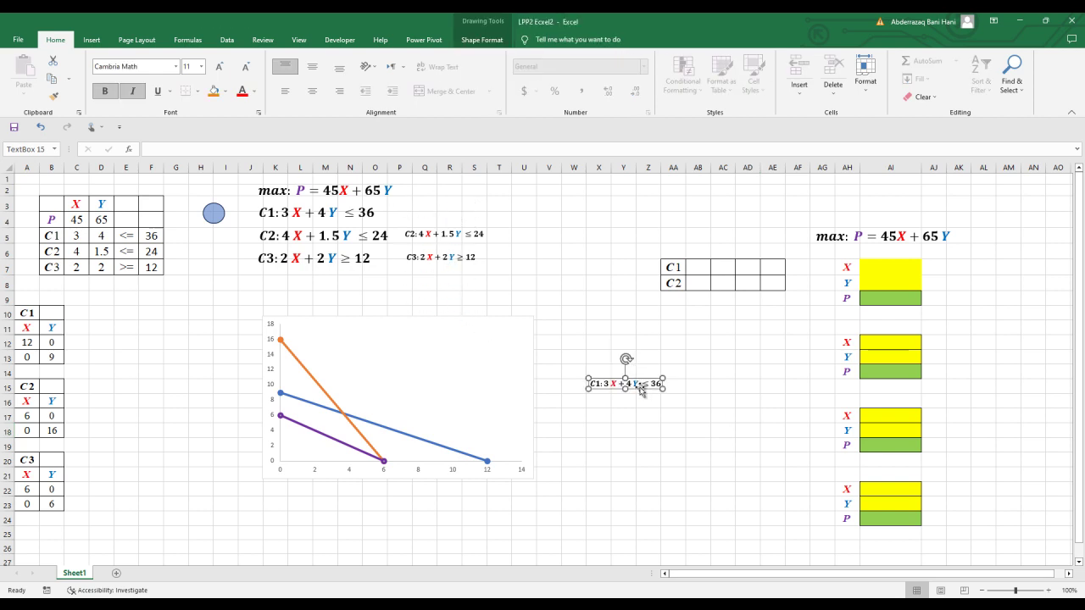
{"action": "key", "text": "ctrl+c"}
{"action": "key", "text": "ctrl+v"}
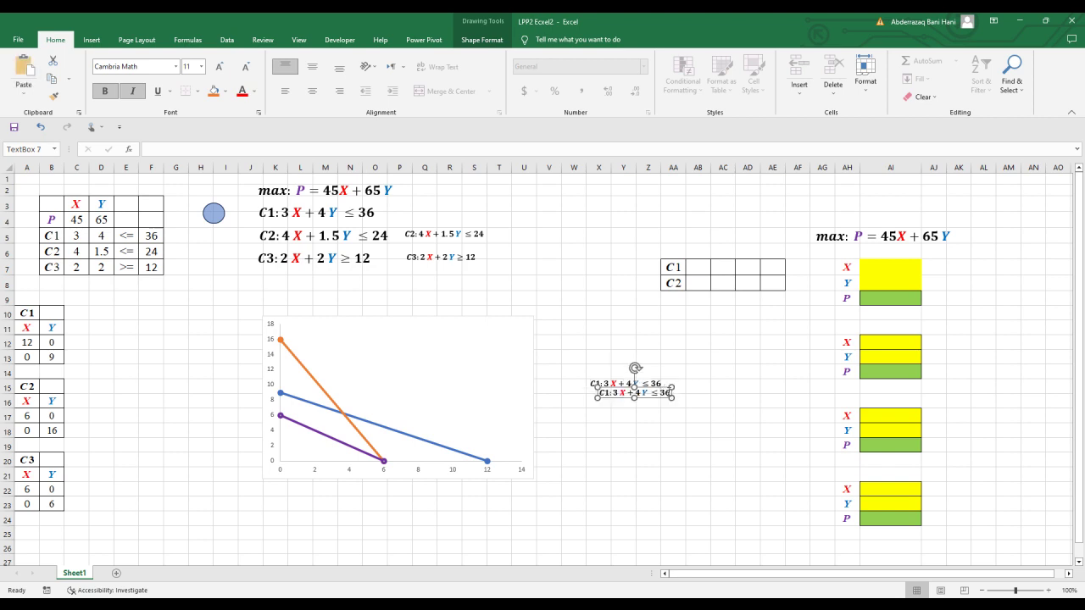
{"action": "left_click_drag", "start_coordinate": [668, 397], "coordinate": [432, 438]}
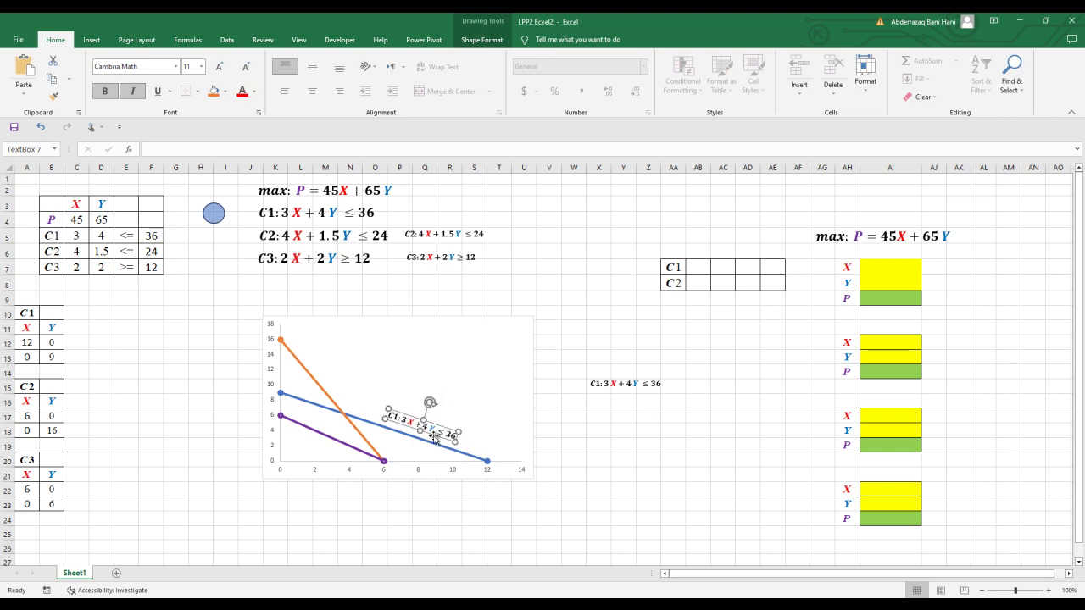
{"action": "left_click", "coordinate": [651, 393]}
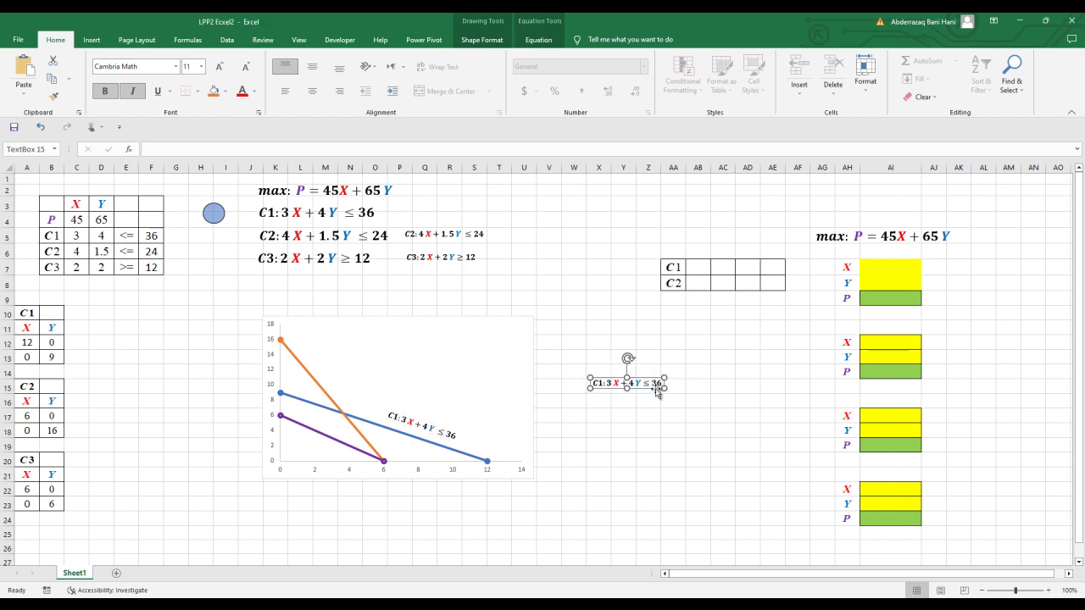
{"action": "key", "text": "Delete"}
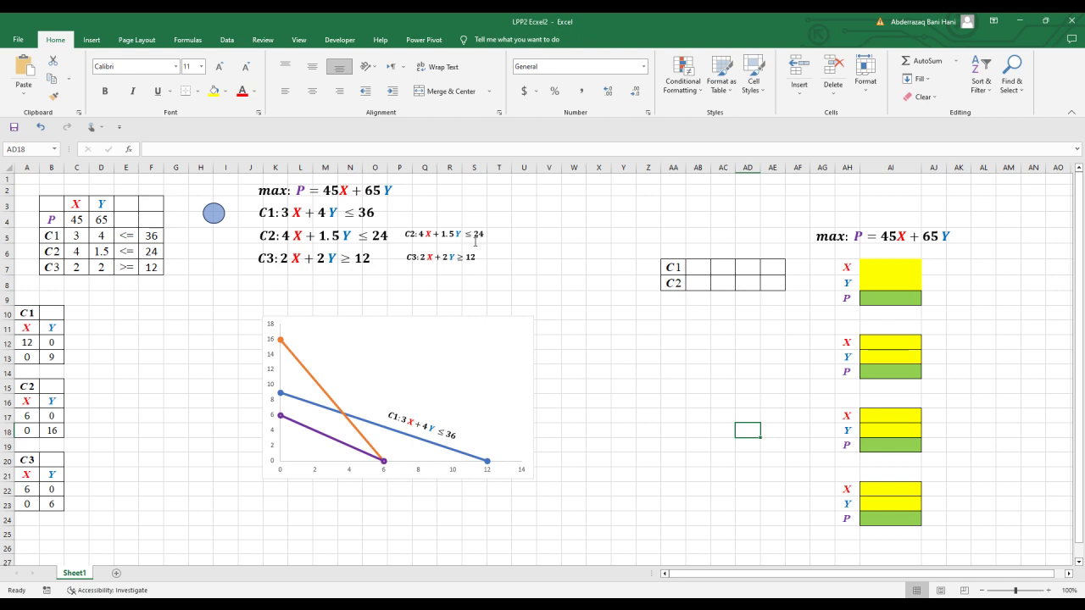
Duplicate the small C2: 4X + 1.5Y ≤ 24 label, tilt it along the C2 line in the chart and delete the original
{"action": "left_click", "coordinate": [476, 240]}
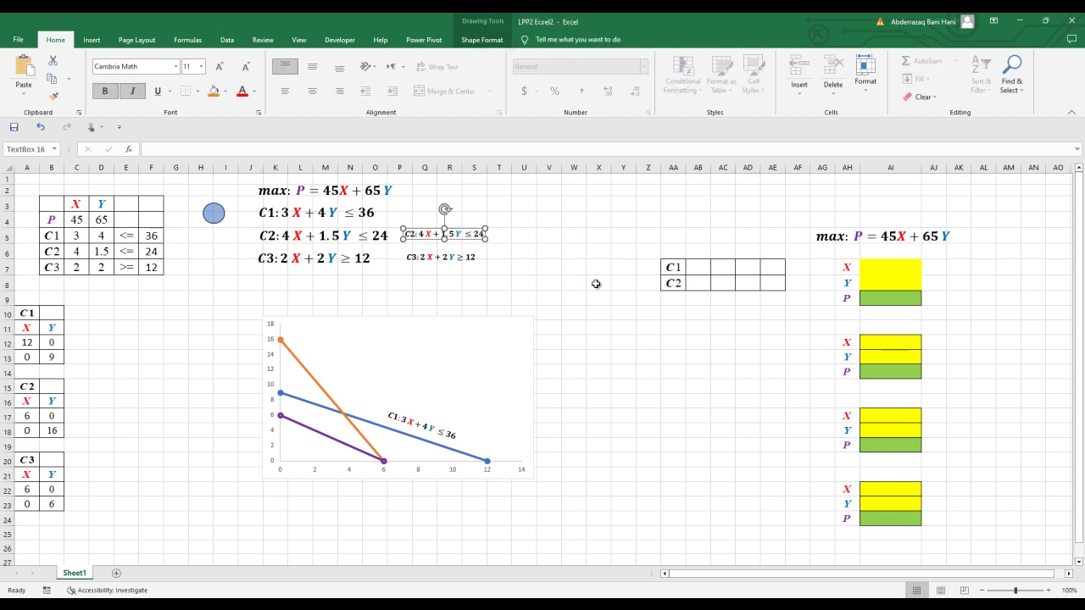
{"action": "key", "text": "ctrl+d"}
{"action": "left_click_drag", "start_coordinate": [490, 253], "coordinate": [613, 369]}
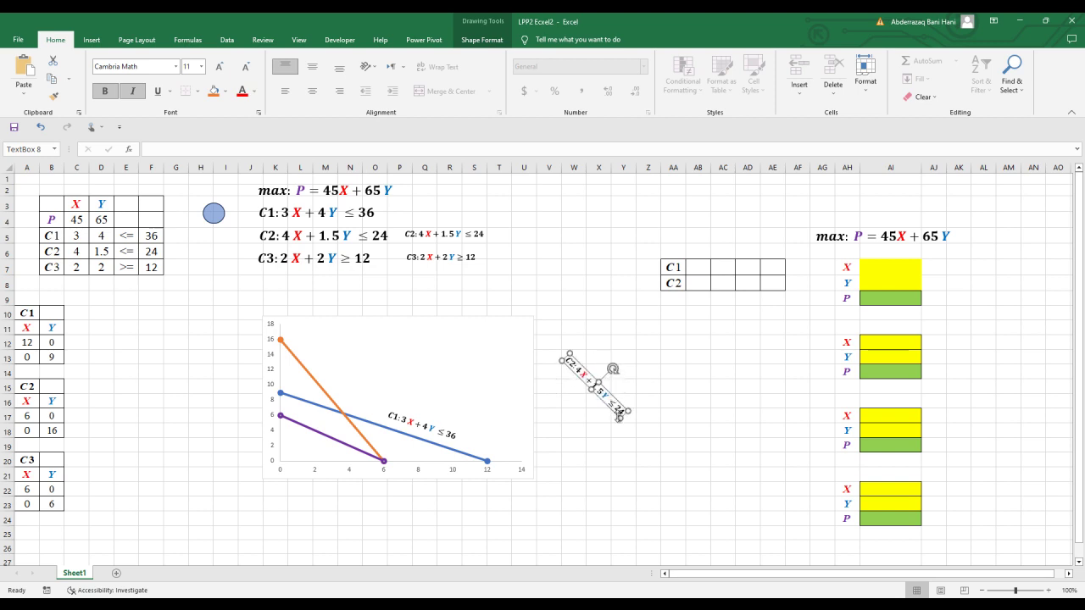
{"action": "left_click_drag", "start_coordinate": [618, 415], "coordinate": [344, 390]}
{"action": "left_click_drag", "start_coordinate": [341, 351], "coordinate": [342, 351]}
{"action": "left_click", "coordinate": [606, 333]}
{"action": "left_click", "coordinate": [484, 236]}
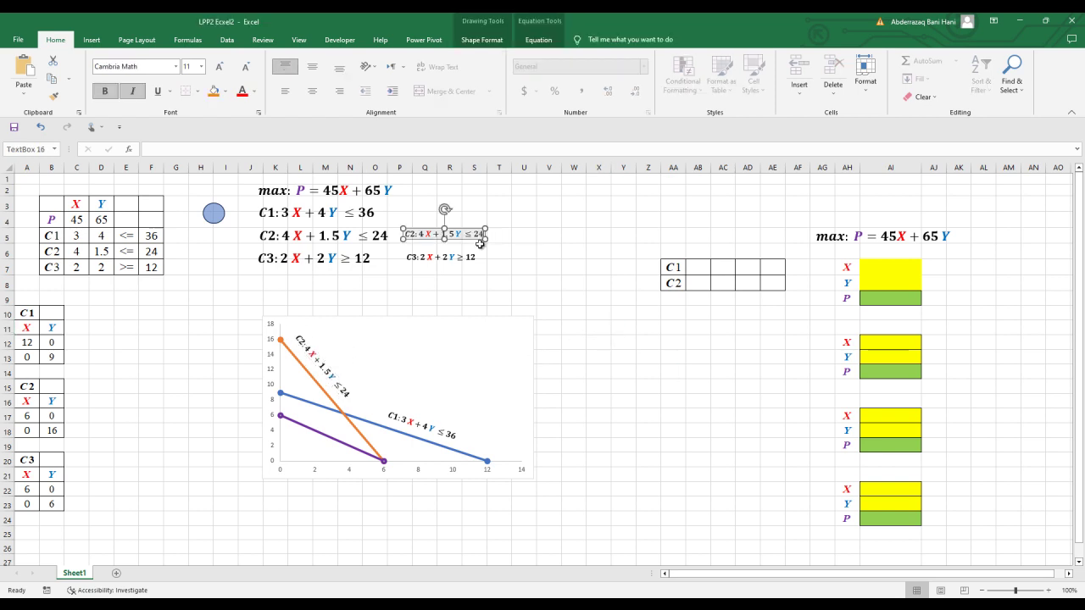
{"action": "left_click", "coordinate": [485, 240]}
{"action": "key", "text": "Delete"}
Duplicate the small C3: 2X + 2Y ≥ 12 label, tilt it just below the C3 line in the chart and delete the original
{"action": "left_click", "coordinate": [464, 256]}
{"action": "left_click", "coordinate": [464, 264]}
{"action": "key", "text": "ctrl+d"}
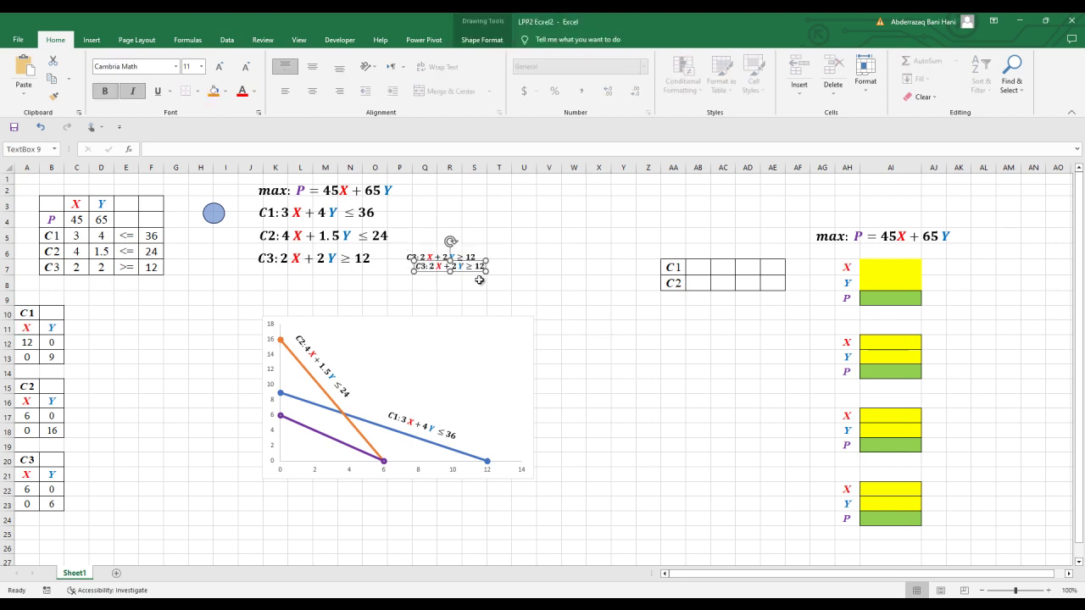
{"action": "left_click_drag", "start_coordinate": [473, 274], "coordinate": [333, 454]}
{"action": "left_click", "coordinate": [446, 262]}
{"action": "key", "text": "Escape"}
{"action": "key", "text": "Delete"}
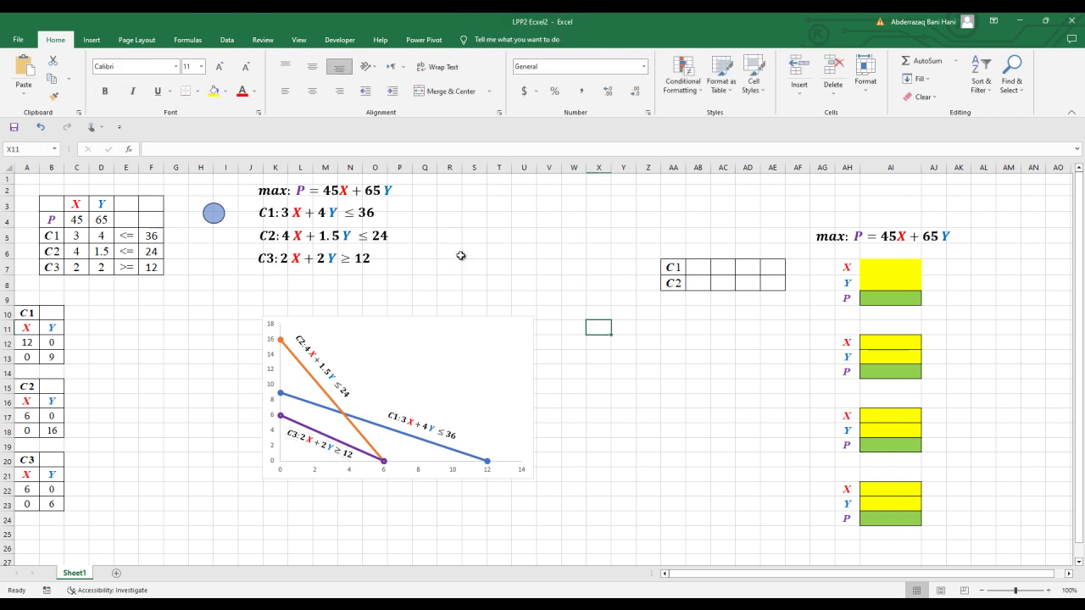
Draw a straight arrow about 0.2" wide and high from the C2 line towards the origin and colour its outline red
{"action": "left_click", "coordinate": [90, 39]}
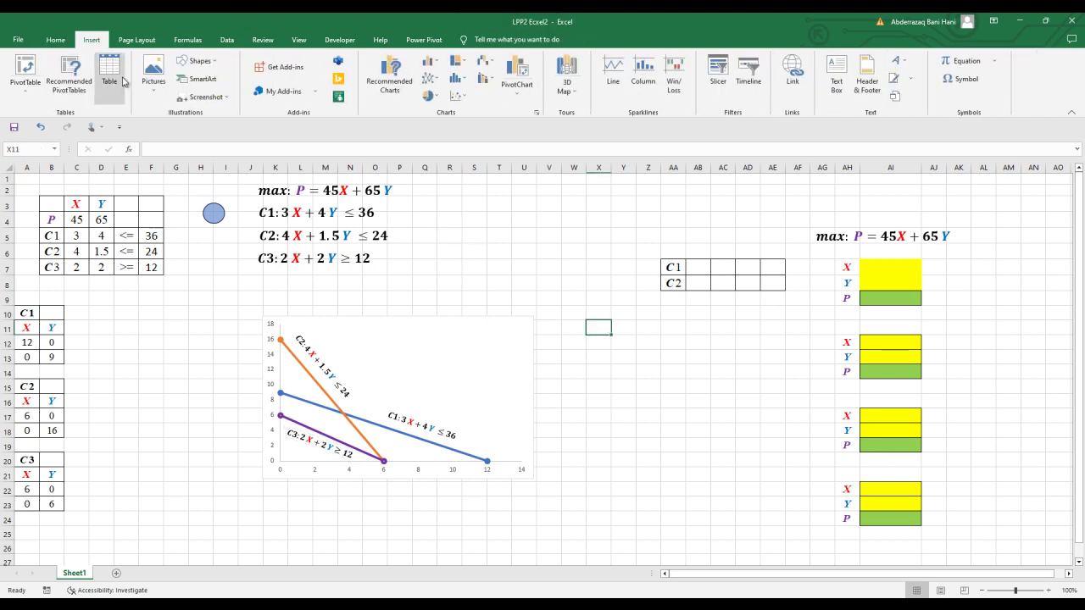
{"action": "left_click", "coordinate": [180, 61]}
{"action": "left_click", "coordinate": [199, 90]}
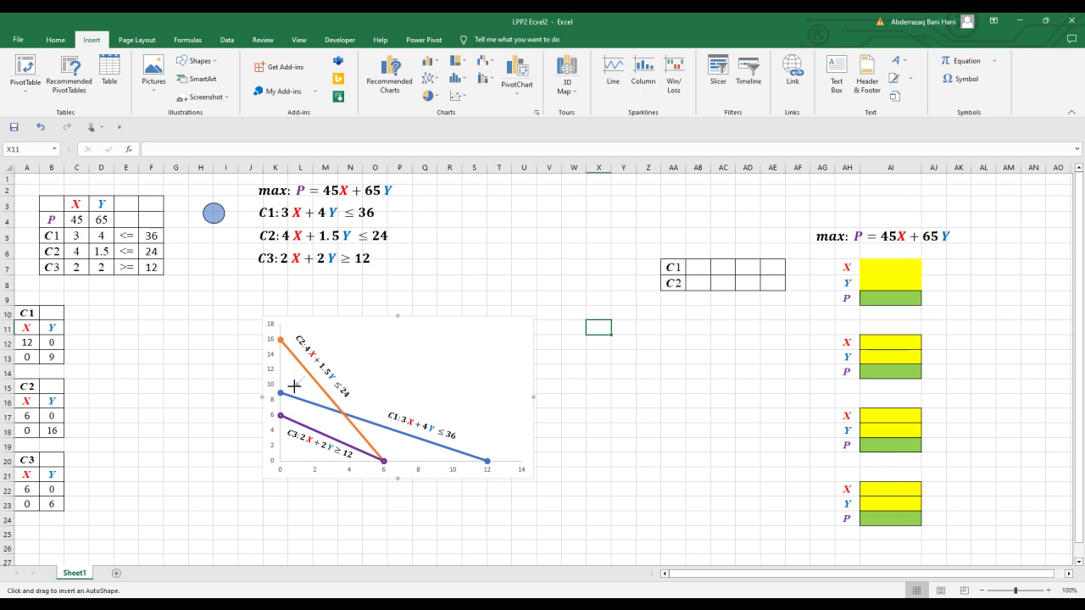
{"action": "left_click_drag", "start_coordinate": [293, 386], "coordinate": [305, 375]}
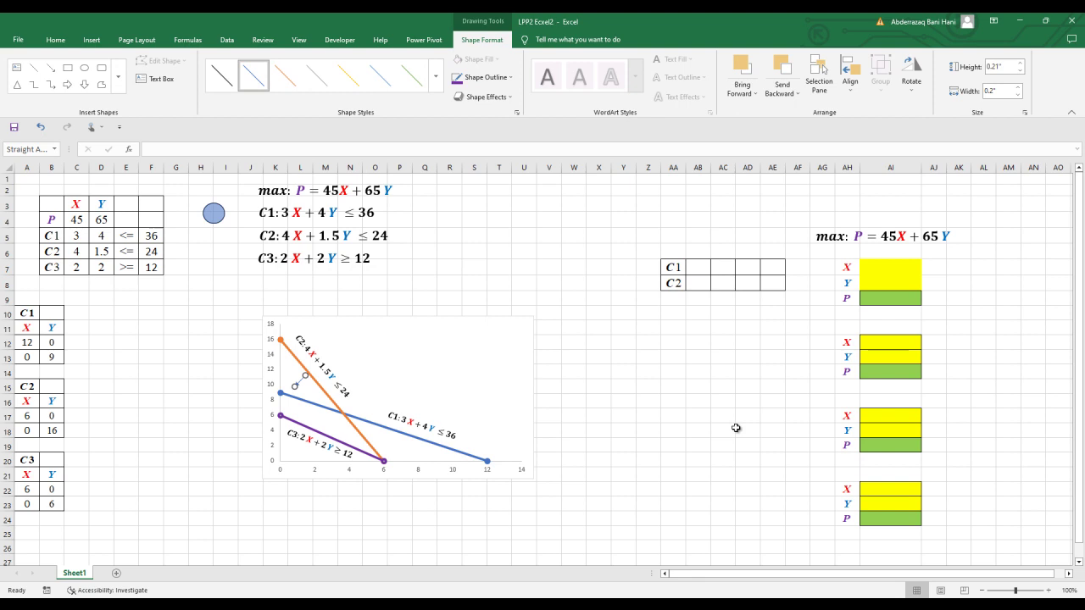
{"action": "left_click", "coordinate": [487, 78]}
{"action": "left_click", "coordinate": [463, 185]}
Place a copy of the red arrow just below the C1 line and shift the original arrow closer to the C2 line
{"action": "left_click_drag", "start_coordinate": [307, 385], "coordinate": [406, 445]}
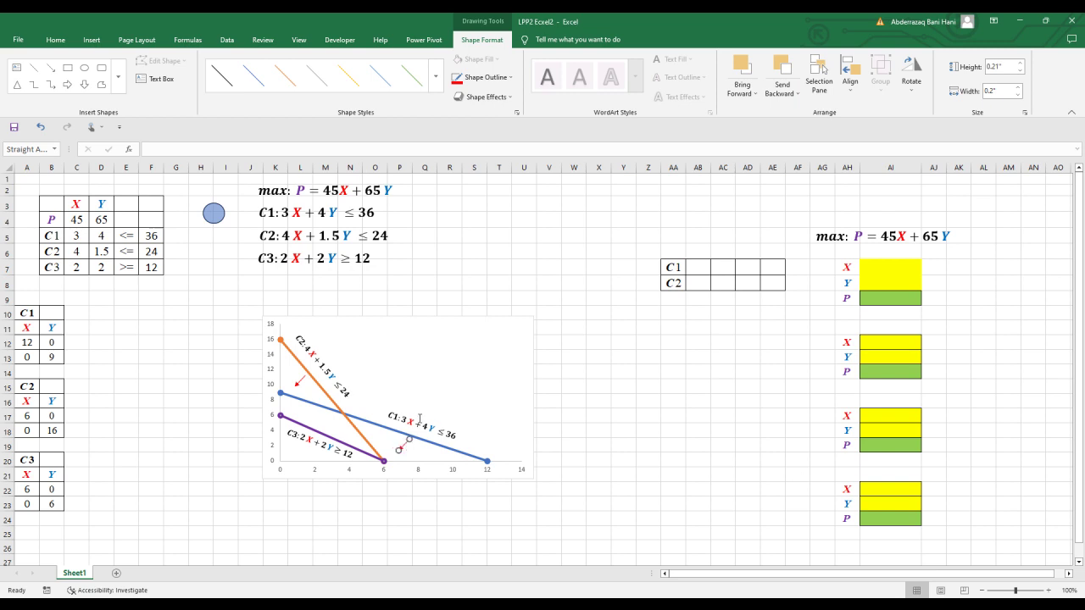
{"action": "left_click", "coordinate": [303, 380]}
{"action": "mouse_move", "coordinate": [301, 379]}
{"action": "left_mouse_down"}
{"action": "mouse_move", "coordinate": [370, 434]}
{"action": "mouse_move", "coordinate": [431, 443]}
{"action": "mouse_move", "coordinate": [396, 437]}
{"action": "mouse_move", "coordinate": [303, 379]}
{"action": "left_mouse_up"}
Add a red arrow about 0.19" high and 0.17" wide at the C3 line's lower end, pointing away from the origin
{"action": "left_click", "coordinate": [51, 68]}
{"action": "left_click", "coordinate": [326, 430]}
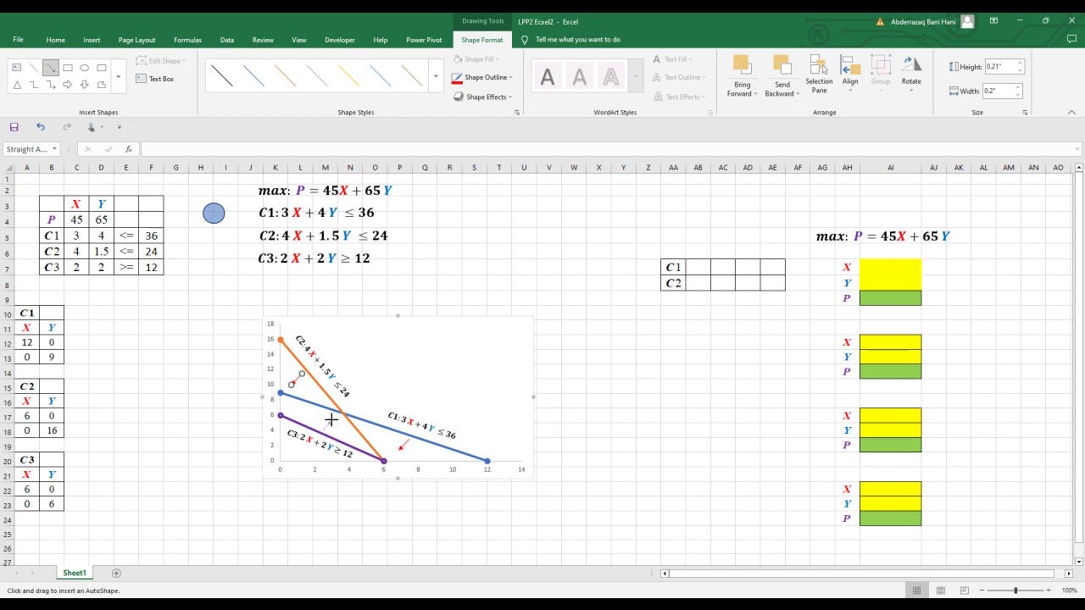
{"action": "mouse_move", "coordinate": [331, 419]}
{"action": "left_mouse_down"}
{"action": "mouse_move", "coordinate": [324, 431]}
{"action": "mouse_move", "coordinate": [390, 454]}
{"action": "left_mouse_up"}
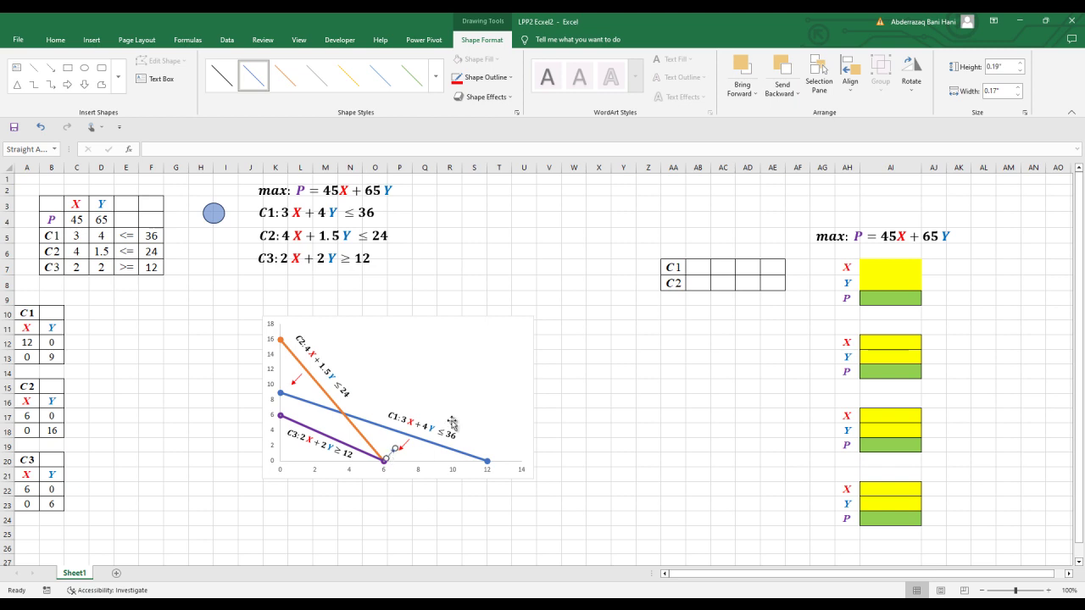
{"action": "left_click", "coordinate": [643, 384]}
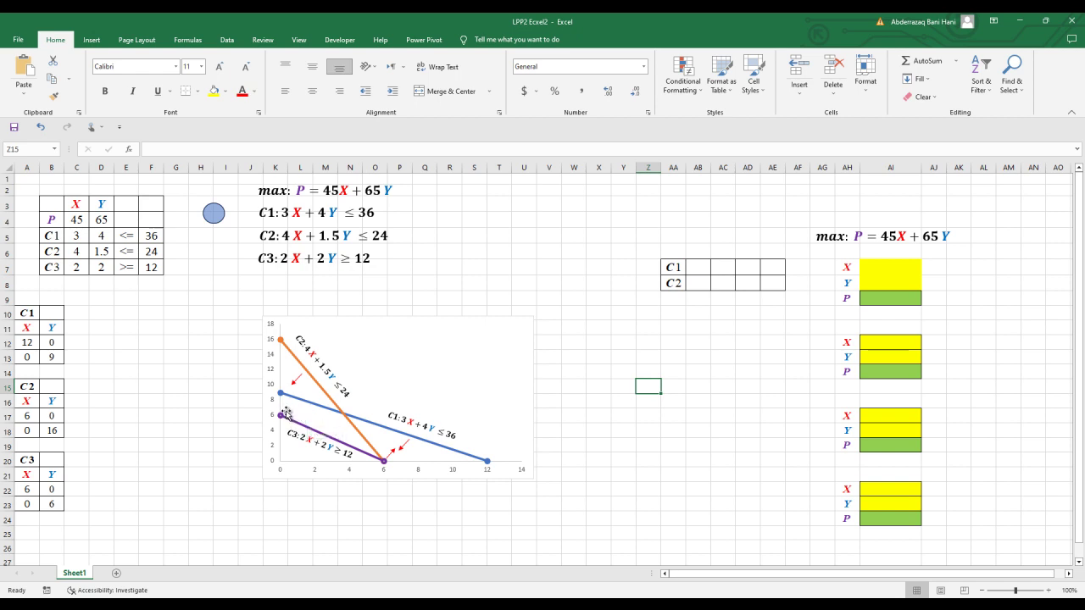
{"action": "mouse_move", "coordinate": [281, 395]}
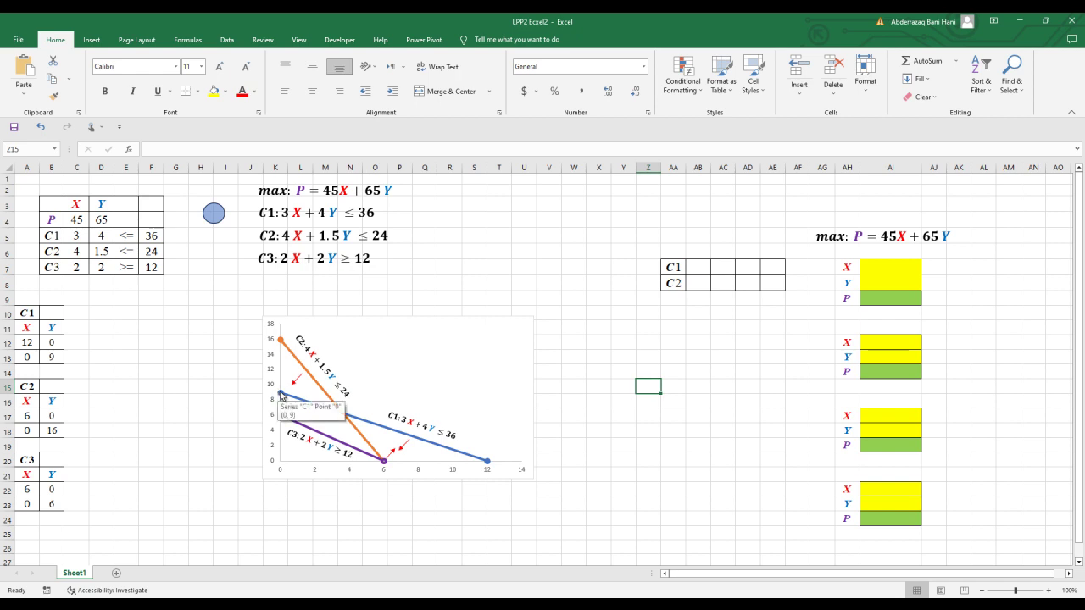
{"action": "mouse_move", "coordinate": [280, 418]}
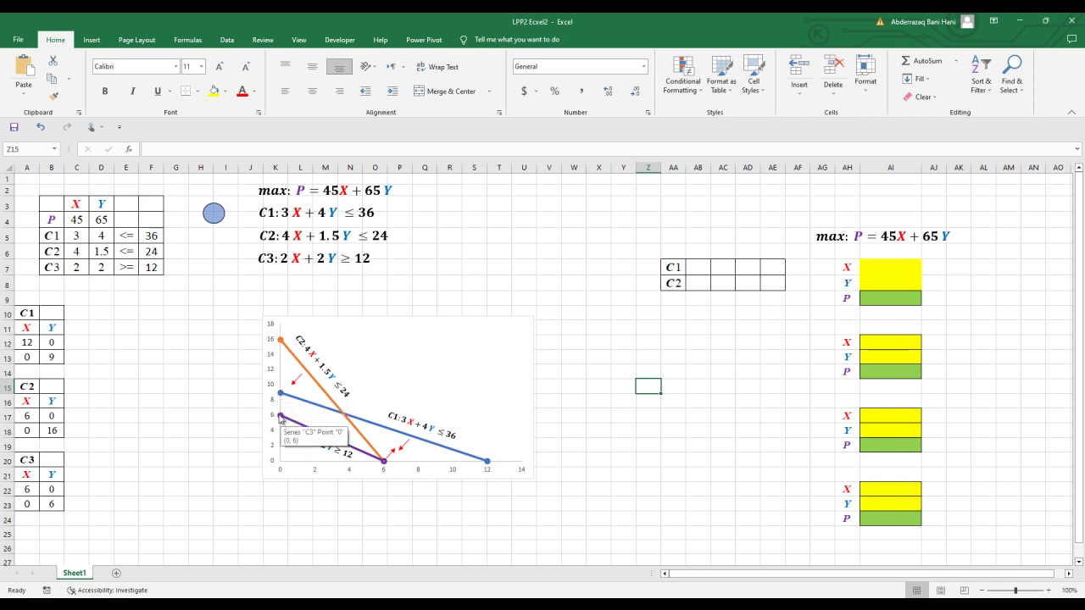
{"action": "mouse_move", "coordinate": [386, 468]}
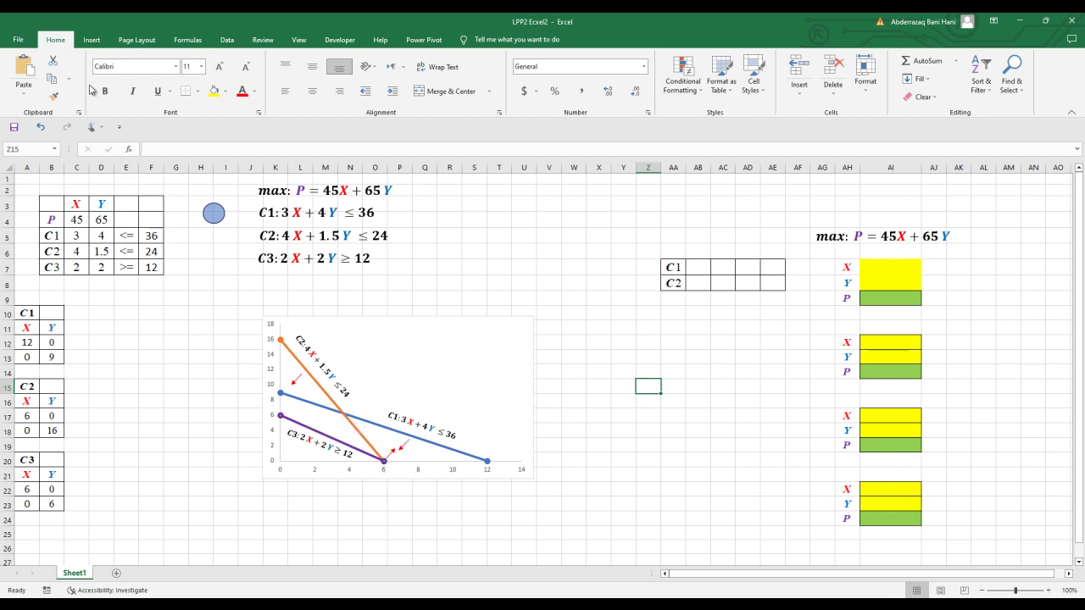
{"action": "left_click", "coordinate": [91, 42]}
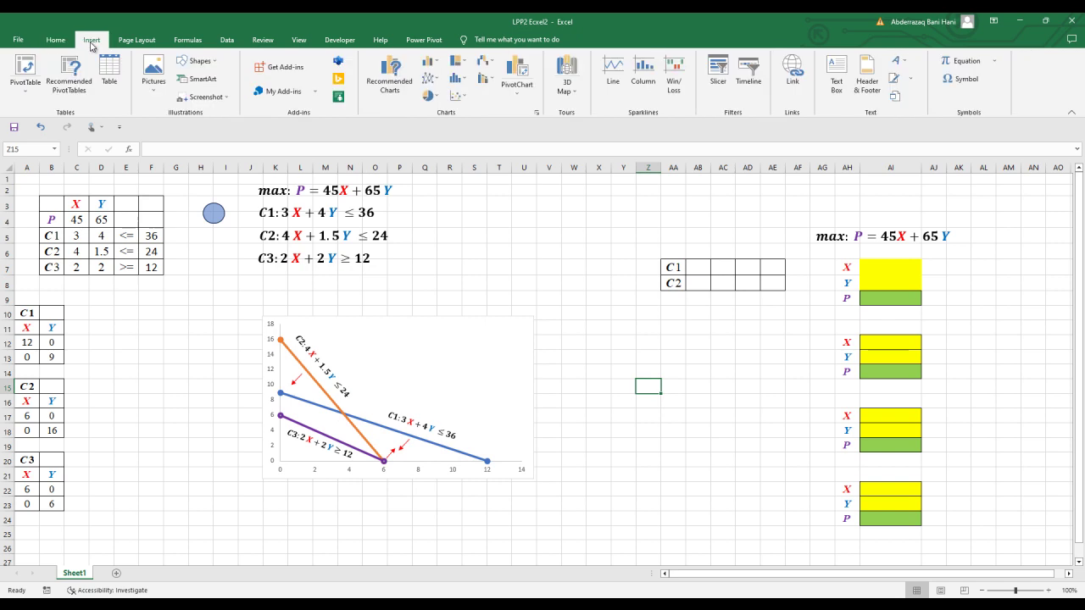
{"action": "left_click", "coordinate": [195, 61]}
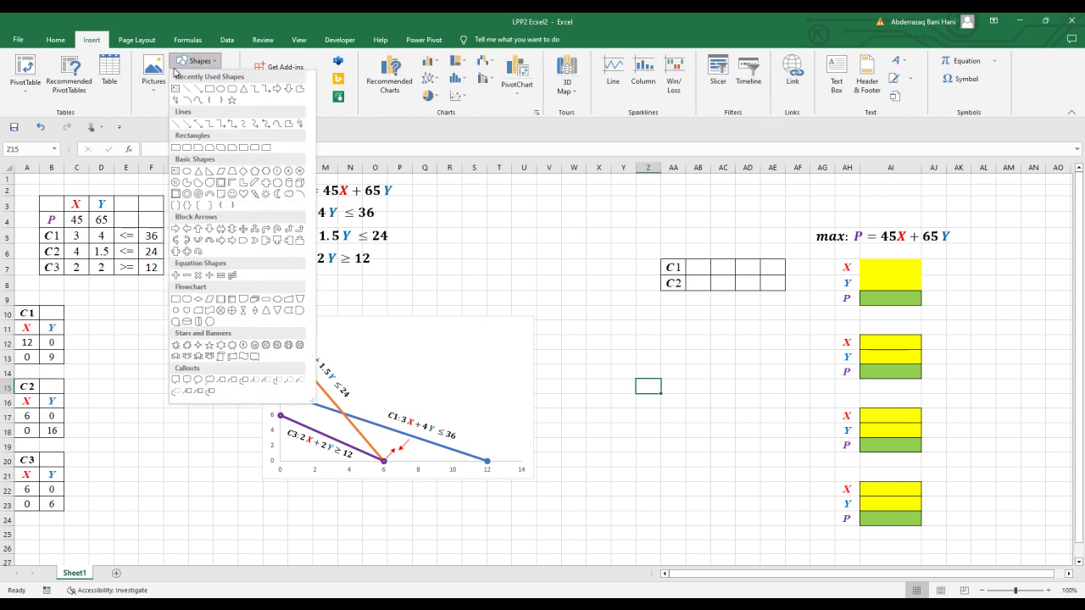
{"action": "left_click", "coordinate": [98, 40]}
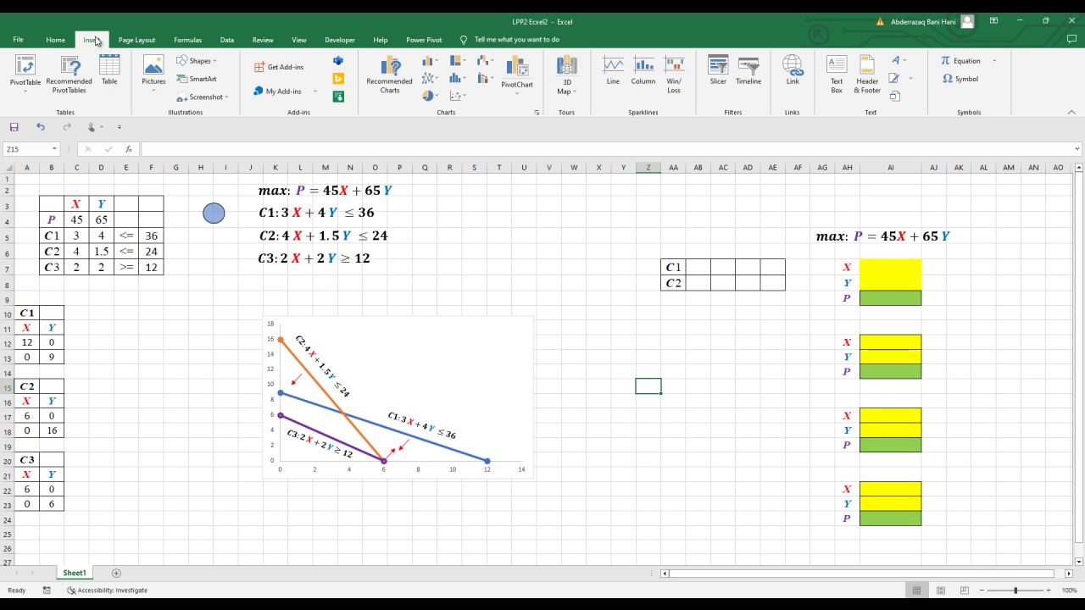
{"action": "double_click", "coordinate": [96, 40]}
{"action": "left_click", "coordinate": [92, 40]}
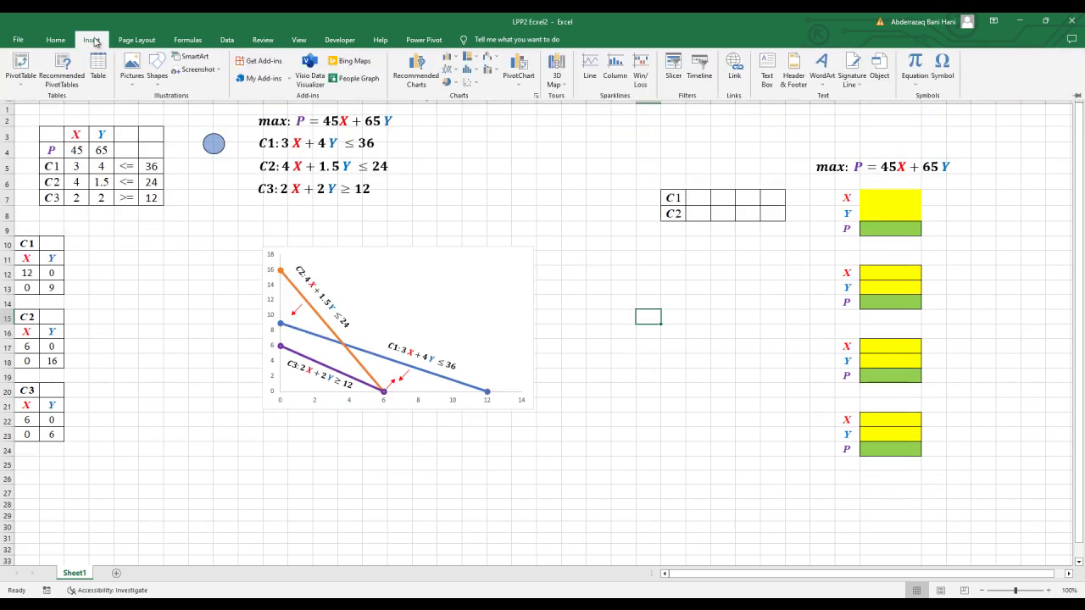
{"action": "left_click", "coordinate": [161, 65]}
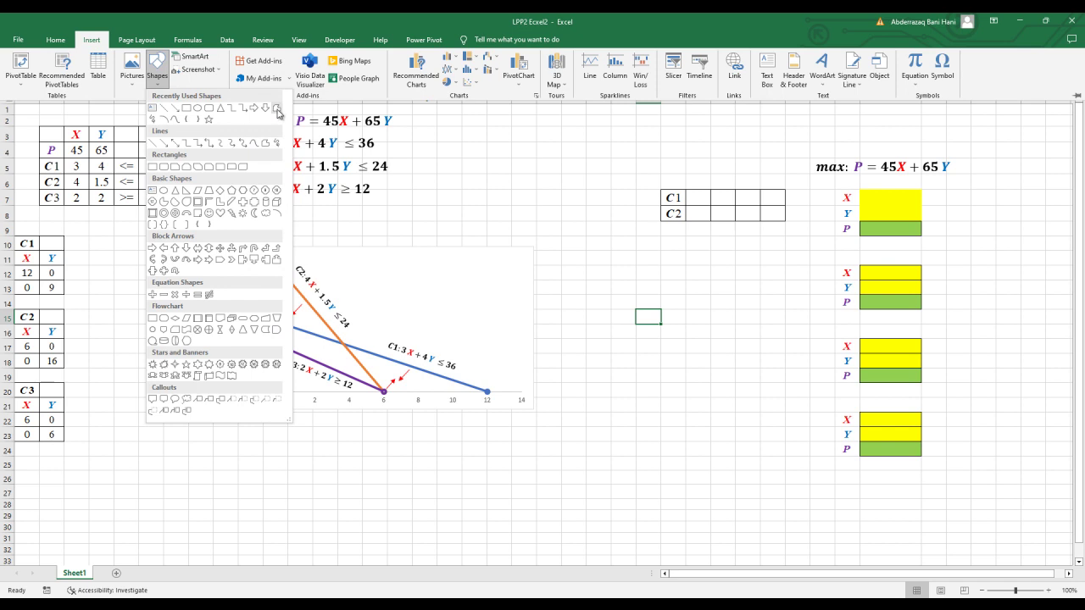
{"action": "left_click", "coordinate": [279, 111]}
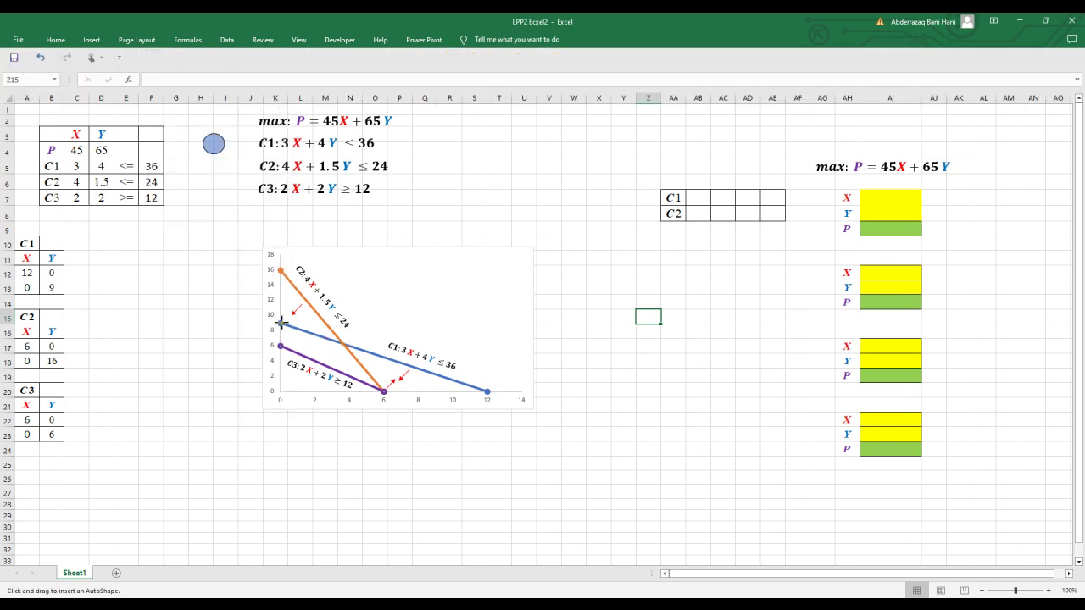
{"action": "double_click", "coordinate": [339, 342]}
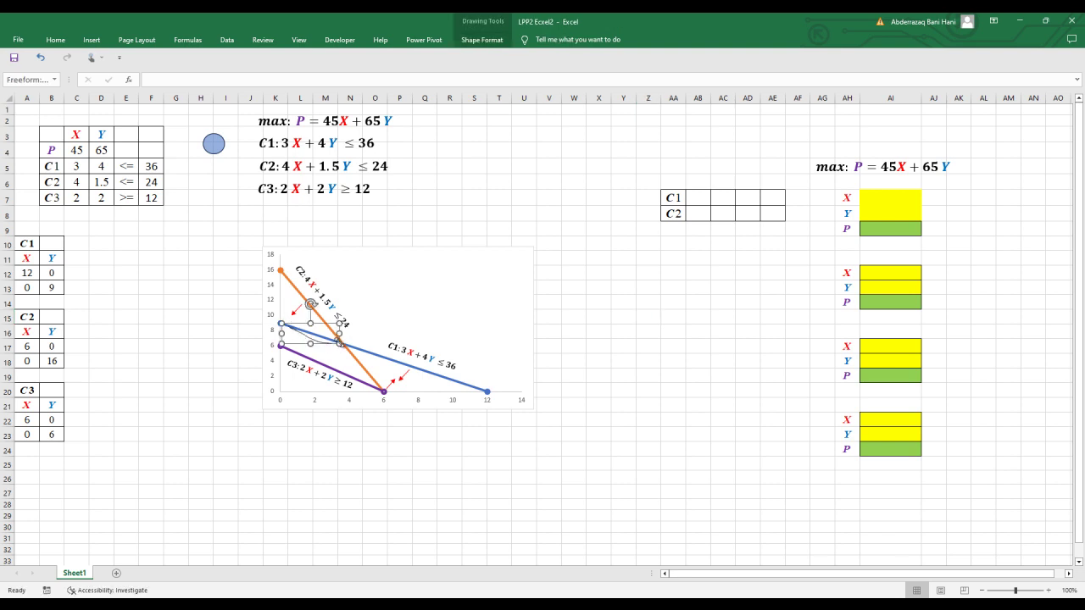
{"action": "key", "text": "Delete"}
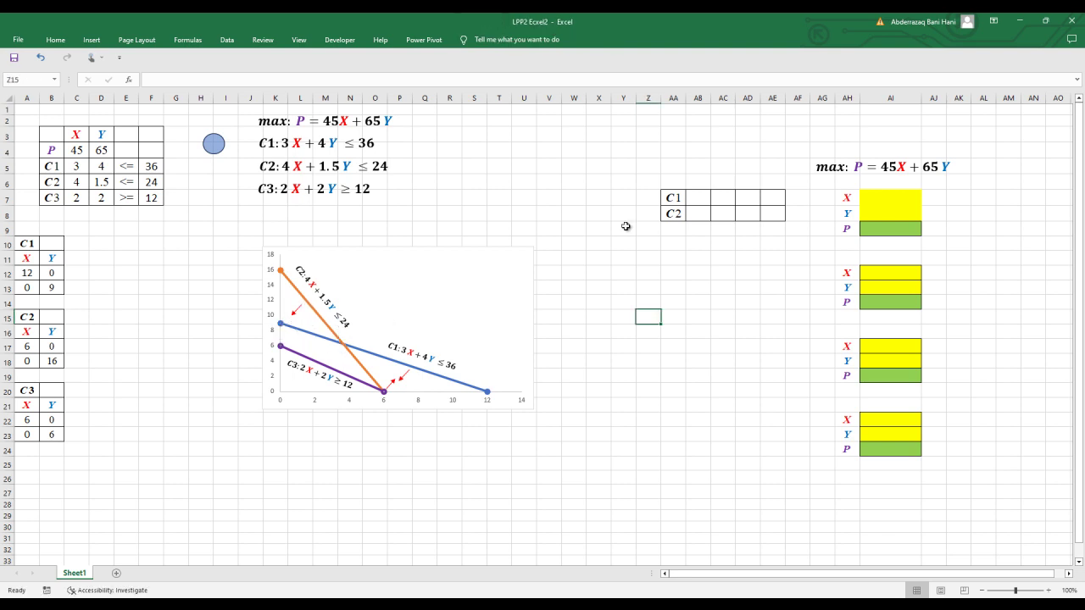
Draw a filled freeform polygon over the feasible region bounded by the C1, C2 and C3 lines and the vertical axis
{"action": "left_click", "coordinate": [93, 40]}
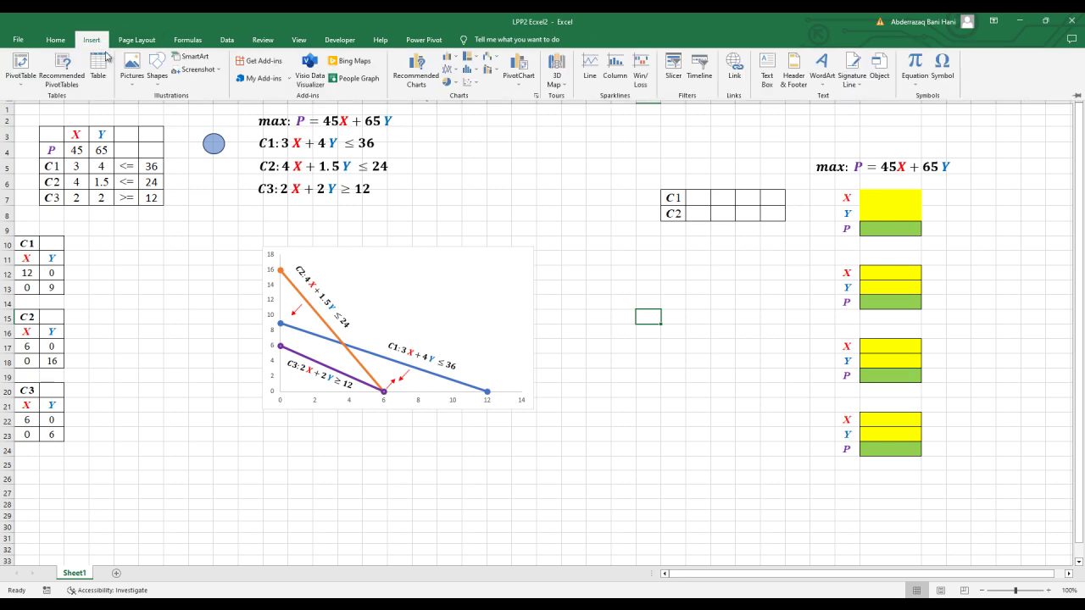
{"action": "left_click", "coordinate": [157, 67]}
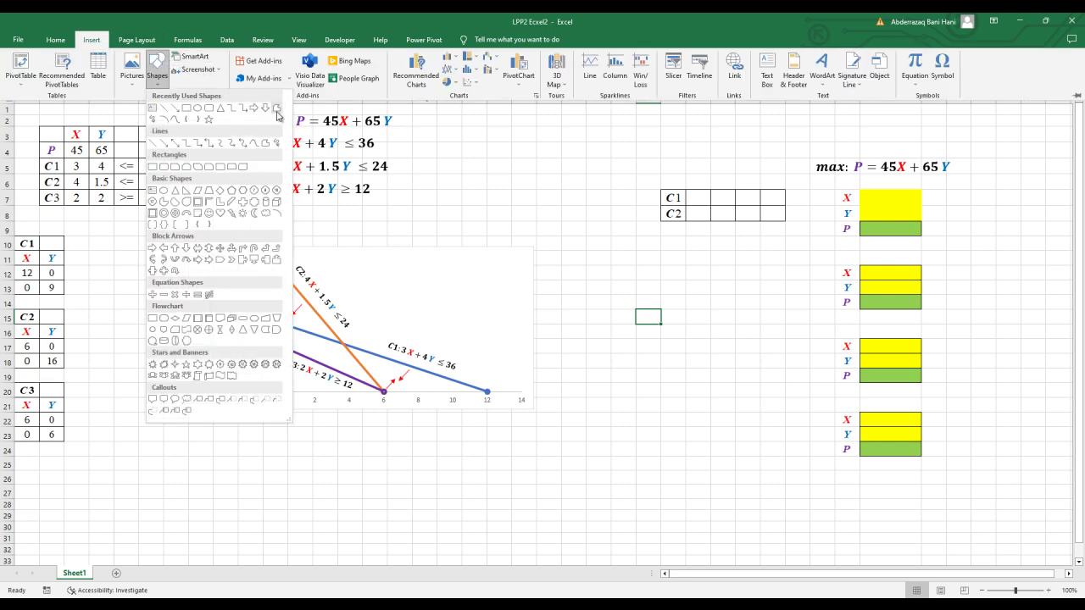
{"action": "left_click", "coordinate": [276, 109]}
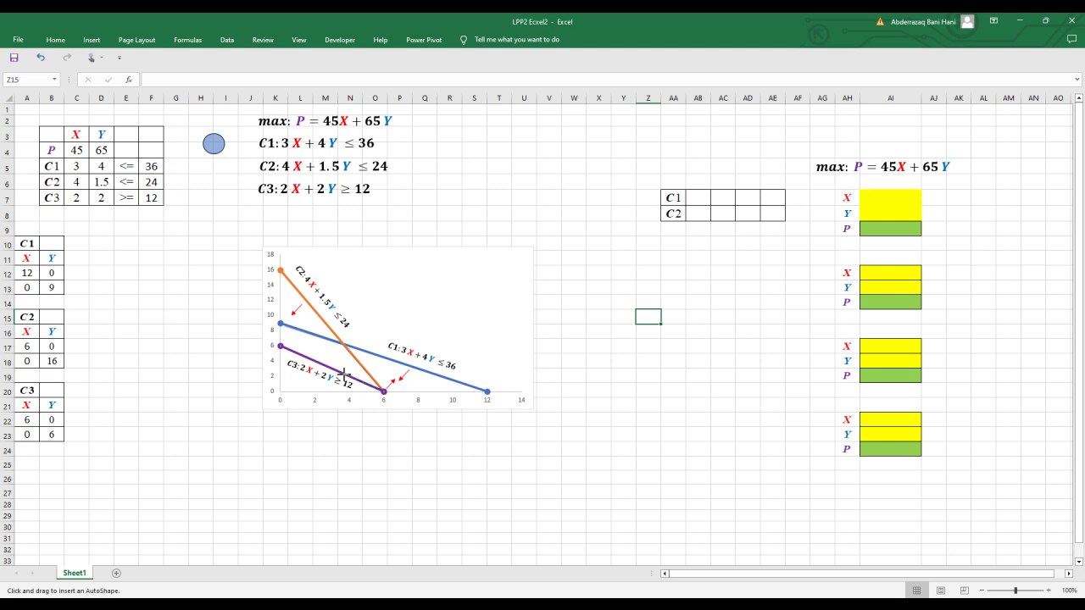
{"action": "left_click", "coordinate": [280, 326]}
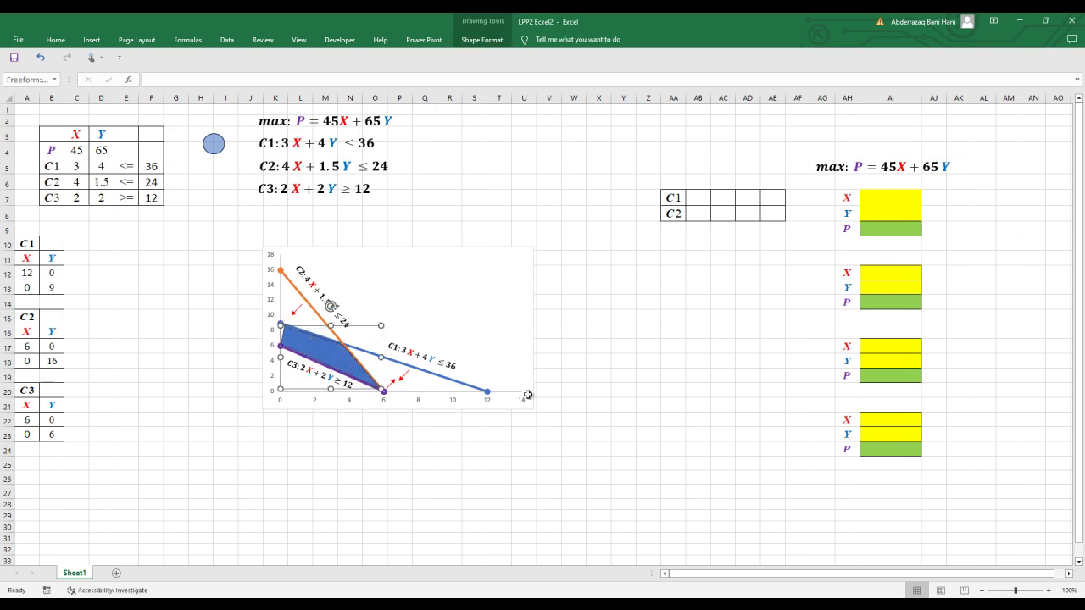
{"action": "left_click", "coordinate": [627, 393]}
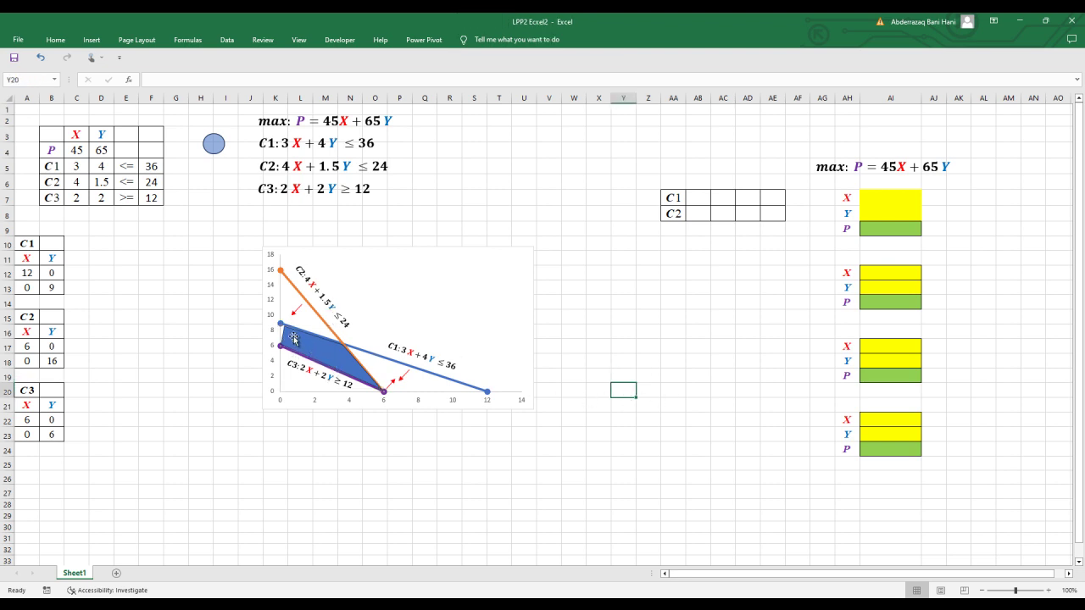
{"action": "left_click", "coordinate": [642, 302]}
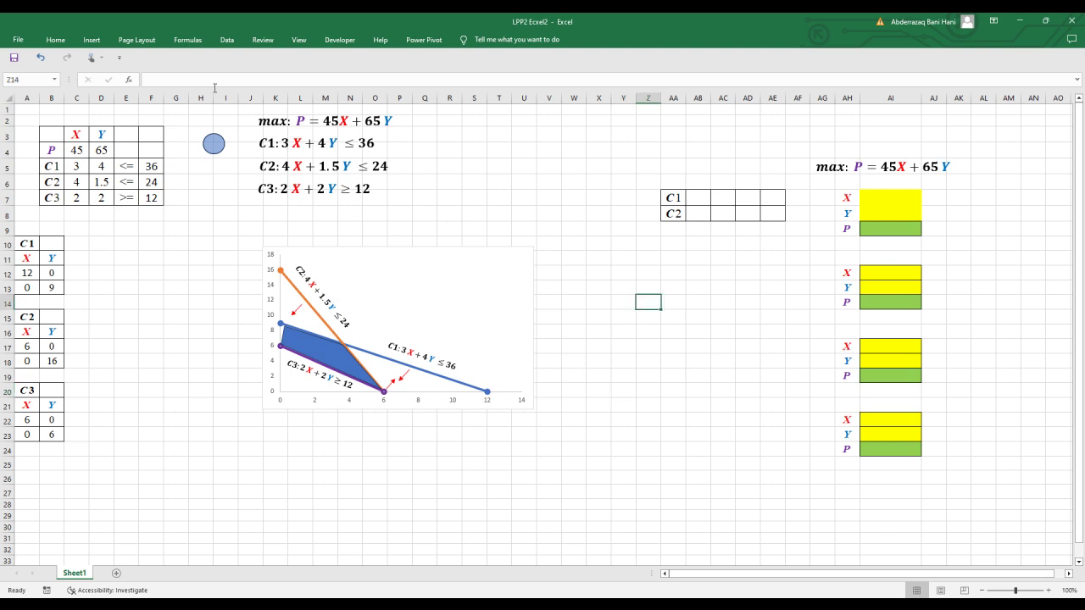
{"action": "left_click", "coordinate": [91, 40]}
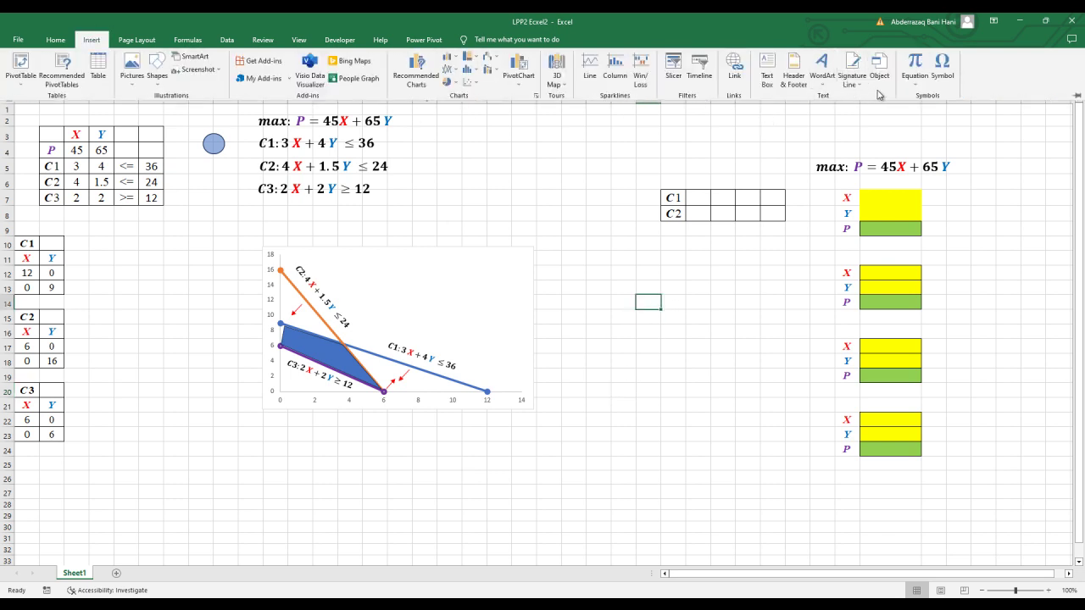
{"action": "left_click", "coordinate": [914, 78]}
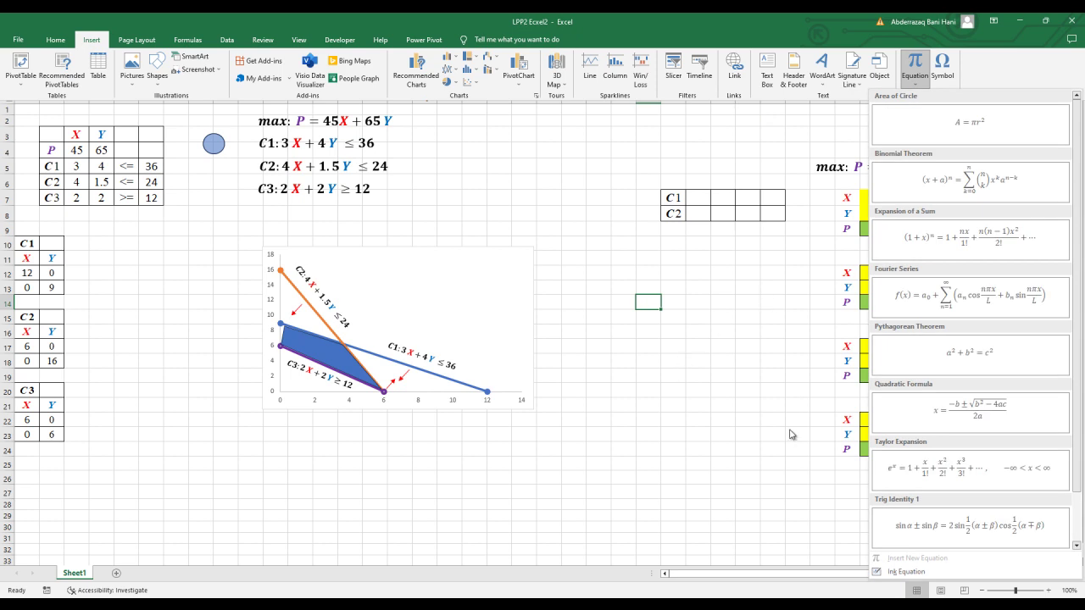
{"action": "key", "text": "Escape"}
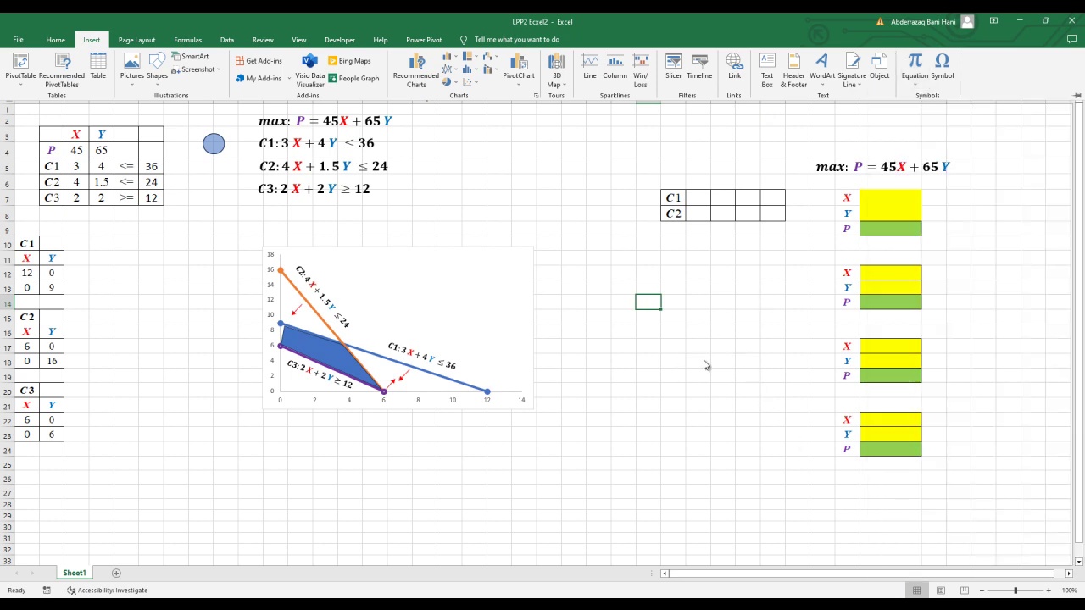
{"action": "key", "text": "ctrl+F1"}
{"action": "left_click", "coordinate": [704, 361]}
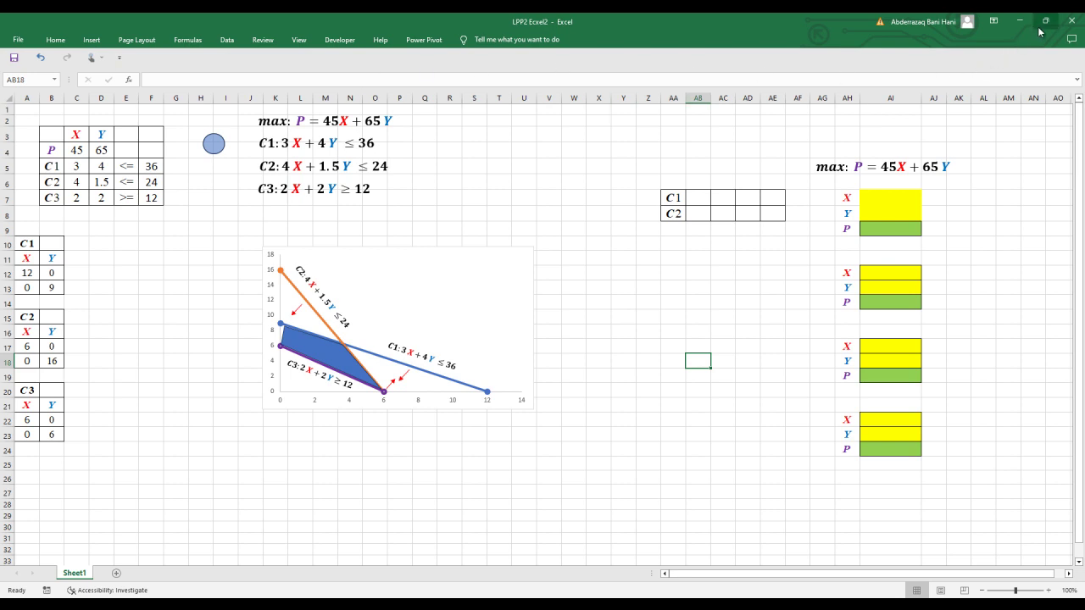
{"action": "left_click", "coordinate": [994, 20]}
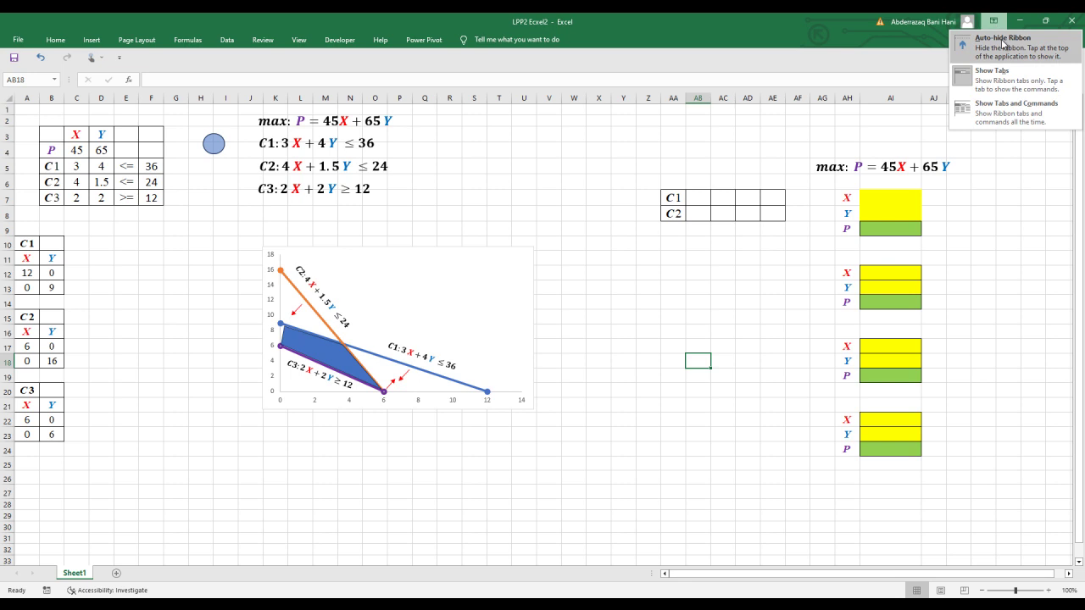
{"action": "left_click", "coordinate": [1004, 69]}
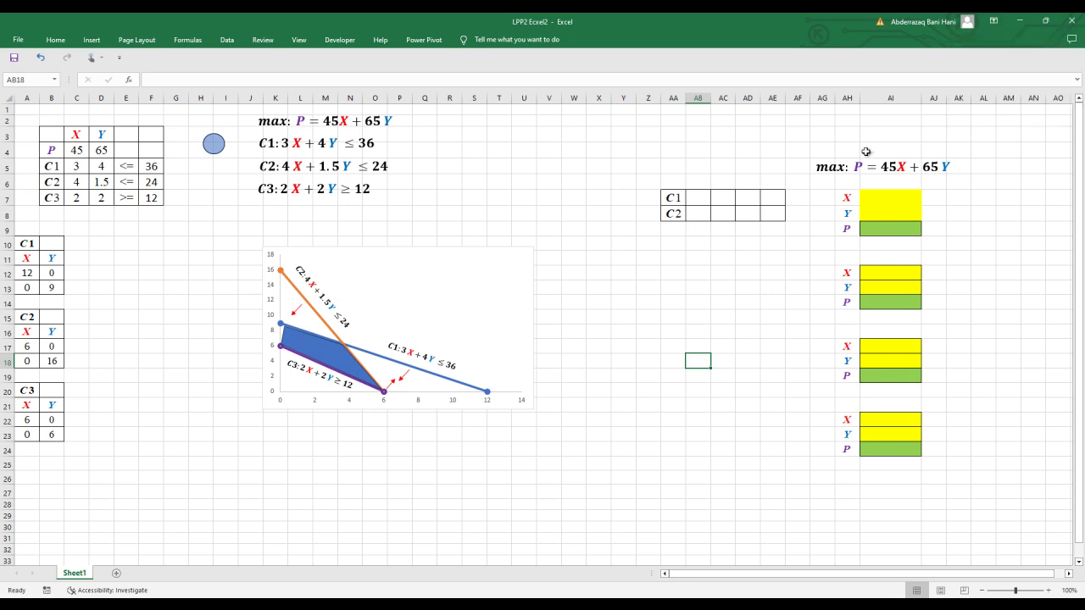
{"action": "left_click", "coordinate": [994, 20]}
{"action": "left_click", "coordinate": [996, 57]}
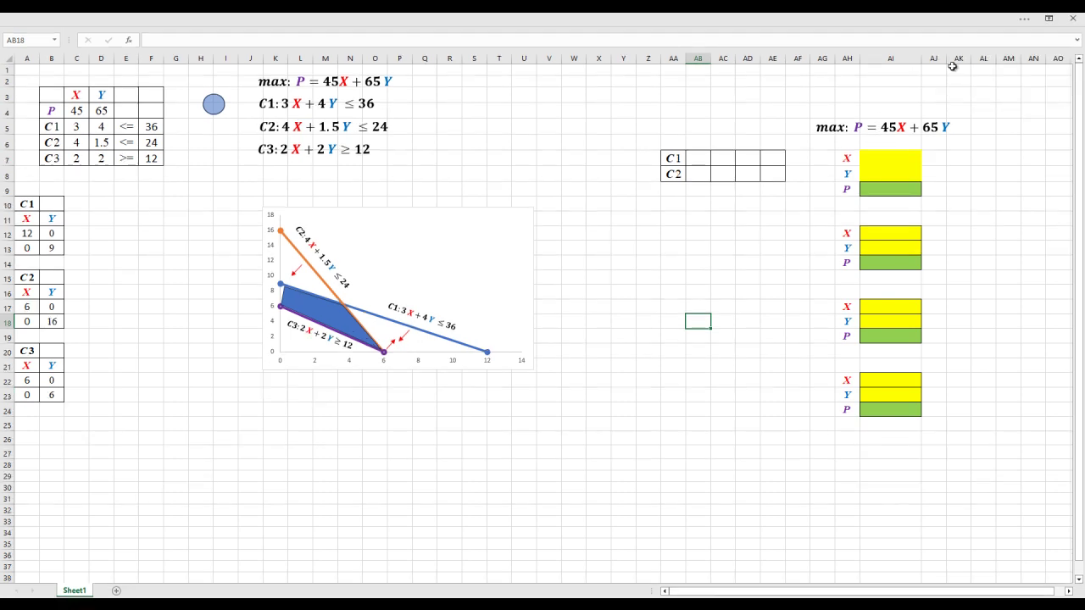
{"action": "left_click", "coordinate": [1021, 19]}
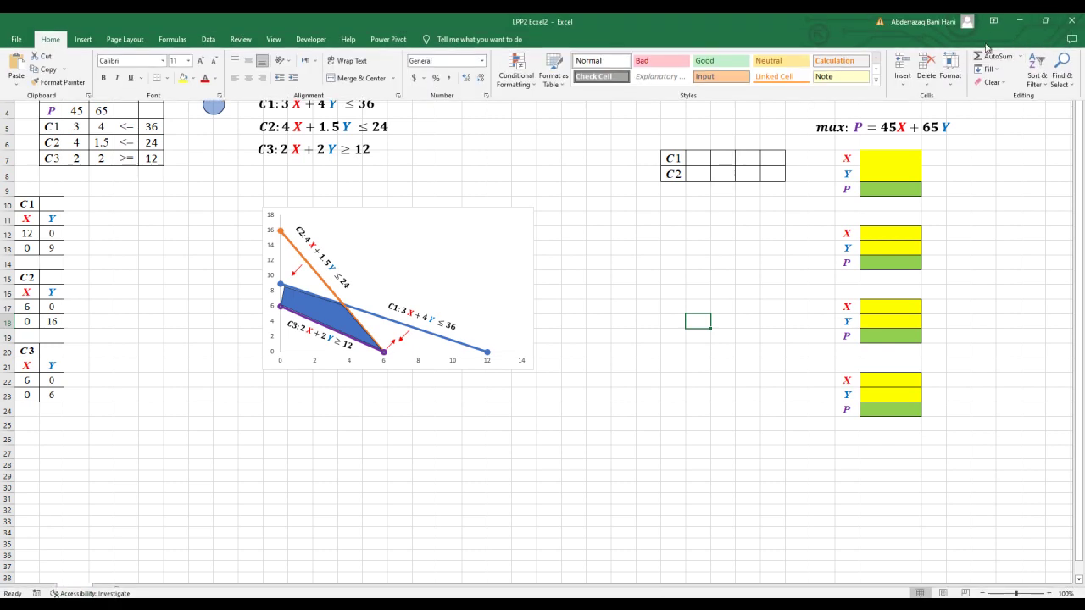
{"action": "left_click", "coordinate": [997, 26]}
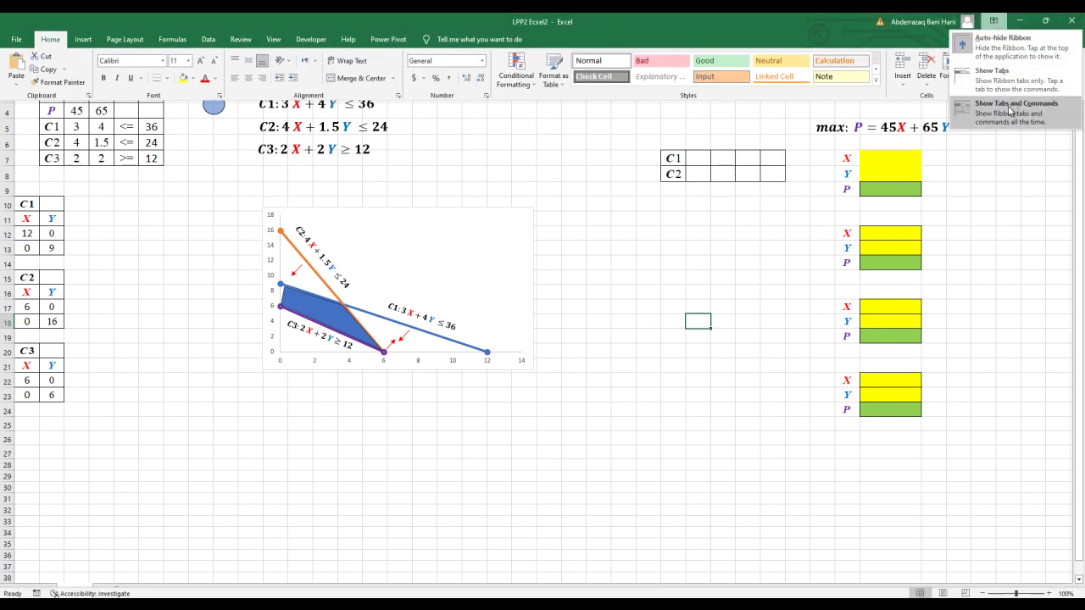
{"action": "left_click", "coordinate": [1006, 75]}
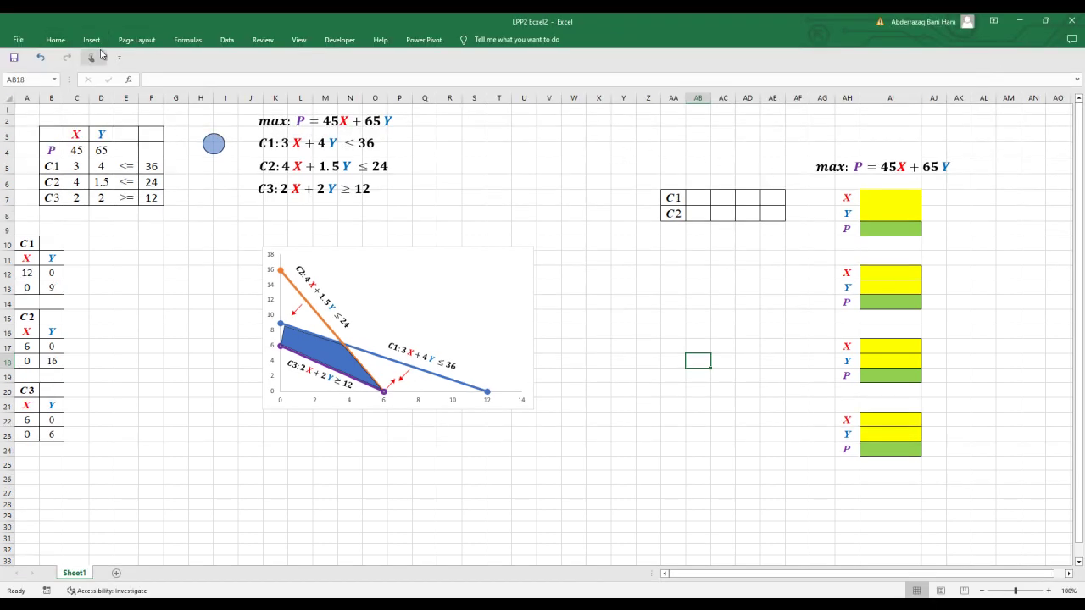
{"action": "left_click", "coordinate": [93, 41]}
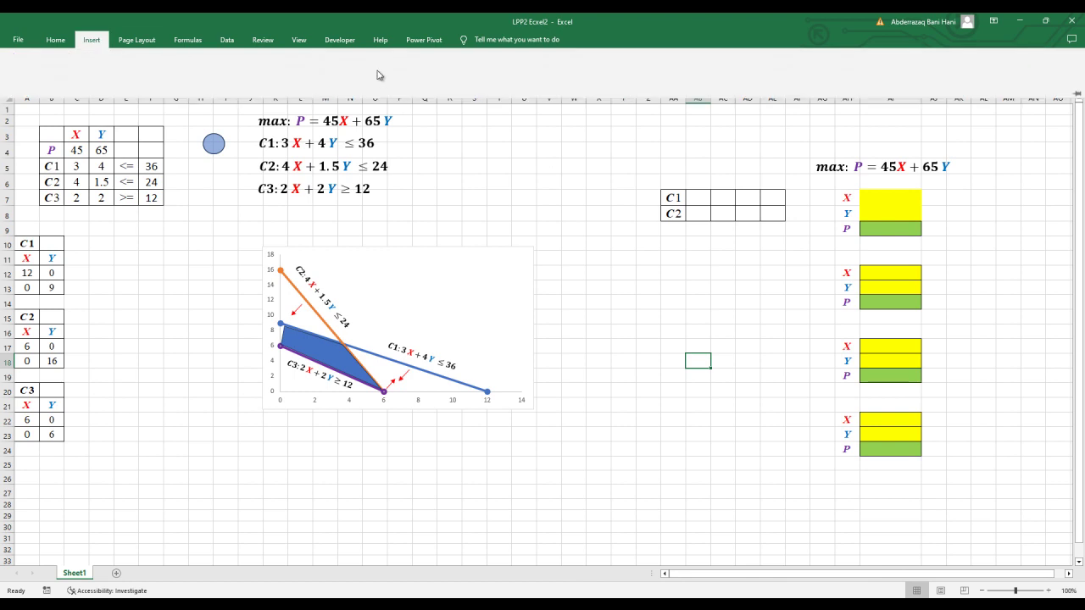
{"action": "left_click", "coordinate": [916, 90]}
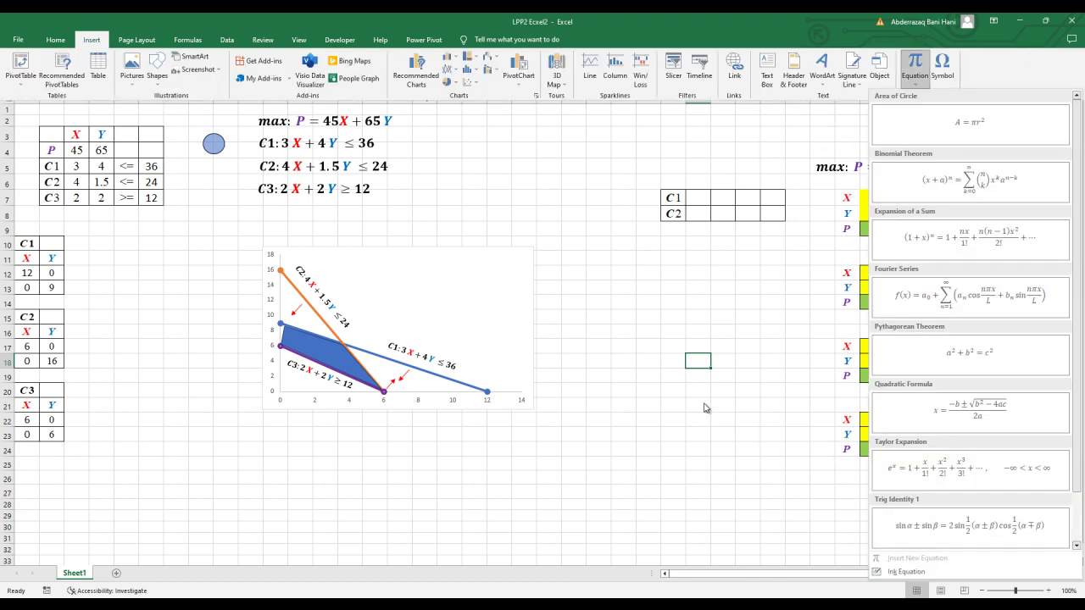
{"action": "key", "text": "Escape"}
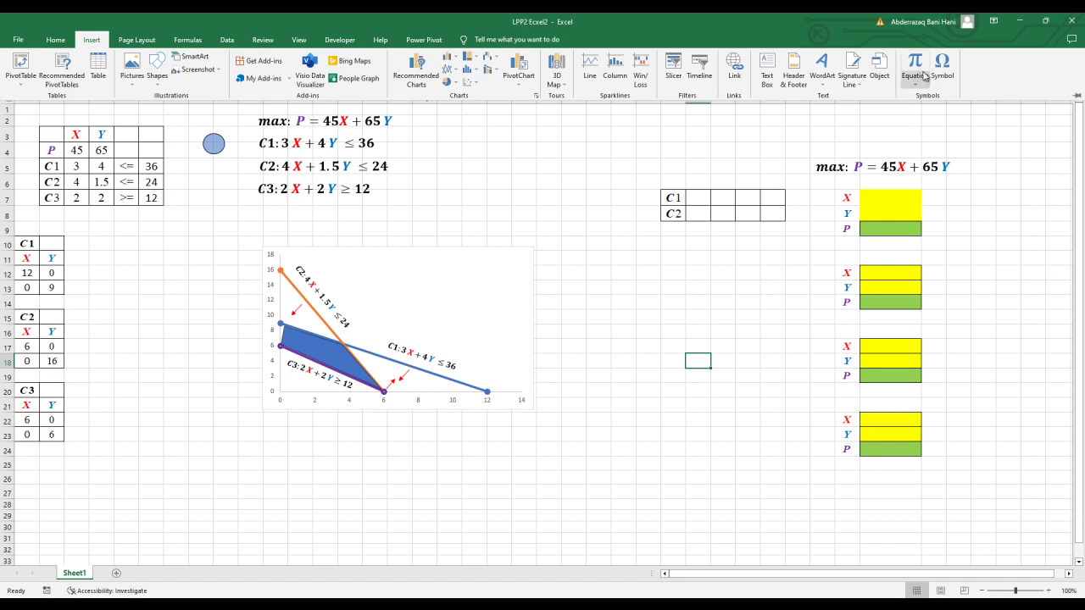
Keep the ribbon tabs and commands always shown and insert an equation box reading (0,0) beside the constraint formulas
{"action": "left_click", "coordinate": [995, 20]}
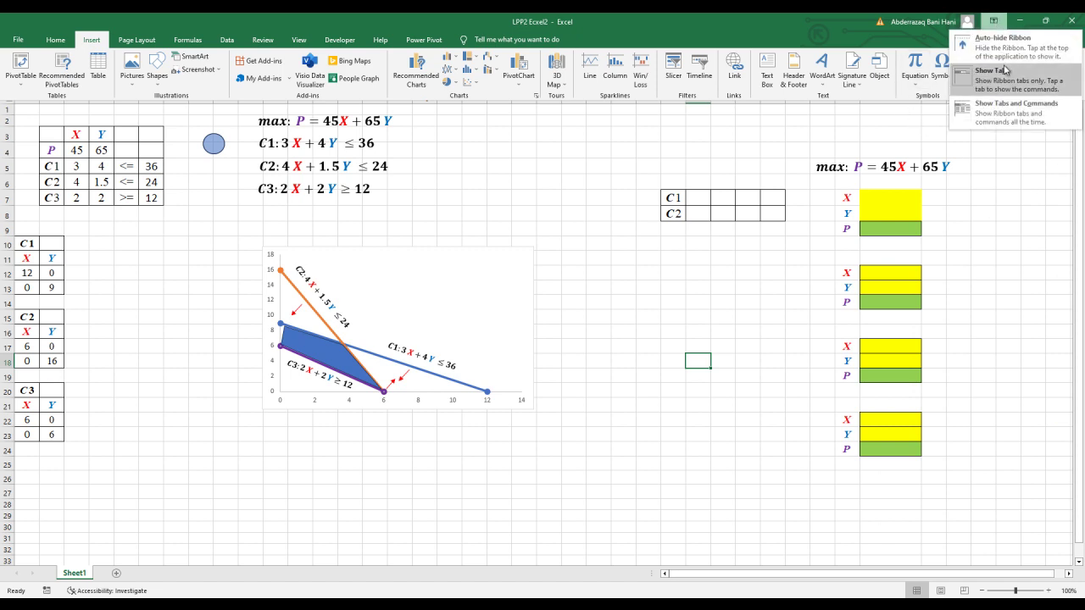
{"action": "left_click", "coordinate": [1003, 108]}
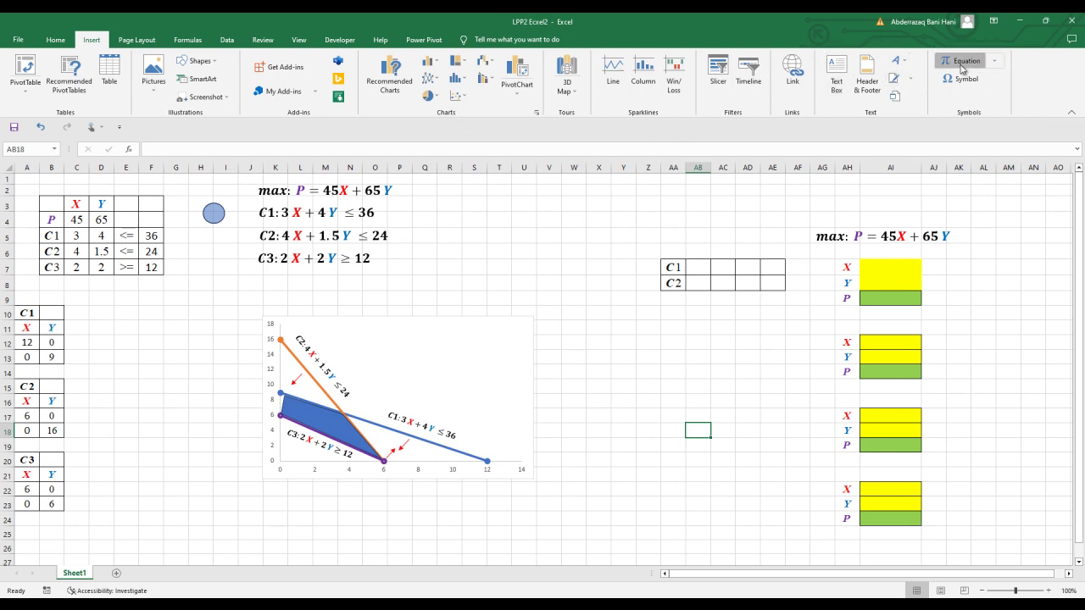
{"action": "key", "text": "alt+equal"}
{"action": "left_click_drag", "start_coordinate": [580, 339], "coordinate": [580, 224]}
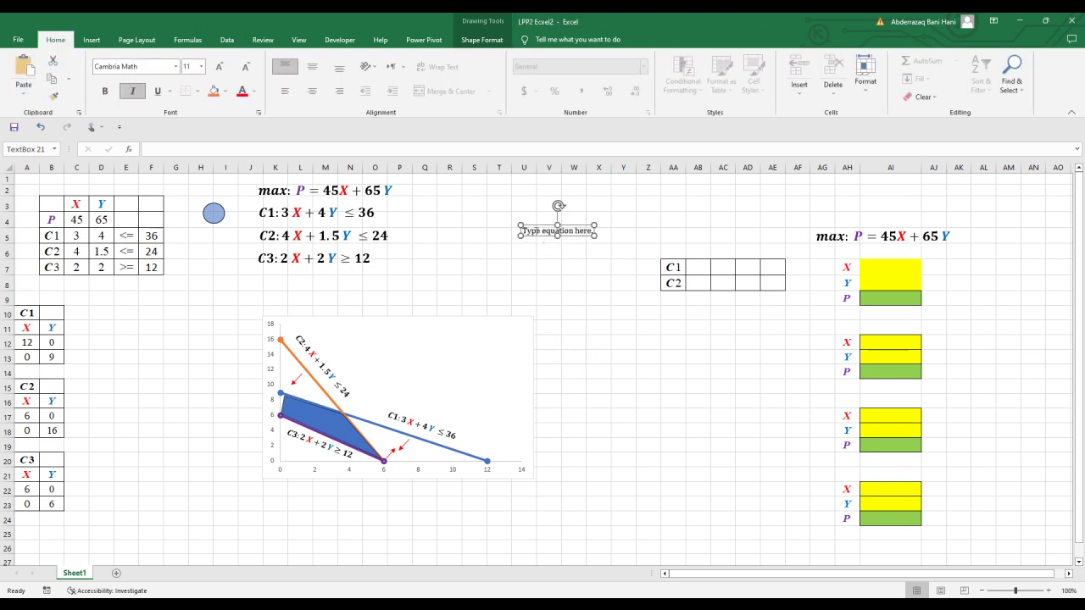
{"action": "left_click", "coordinate": [535, 239]}
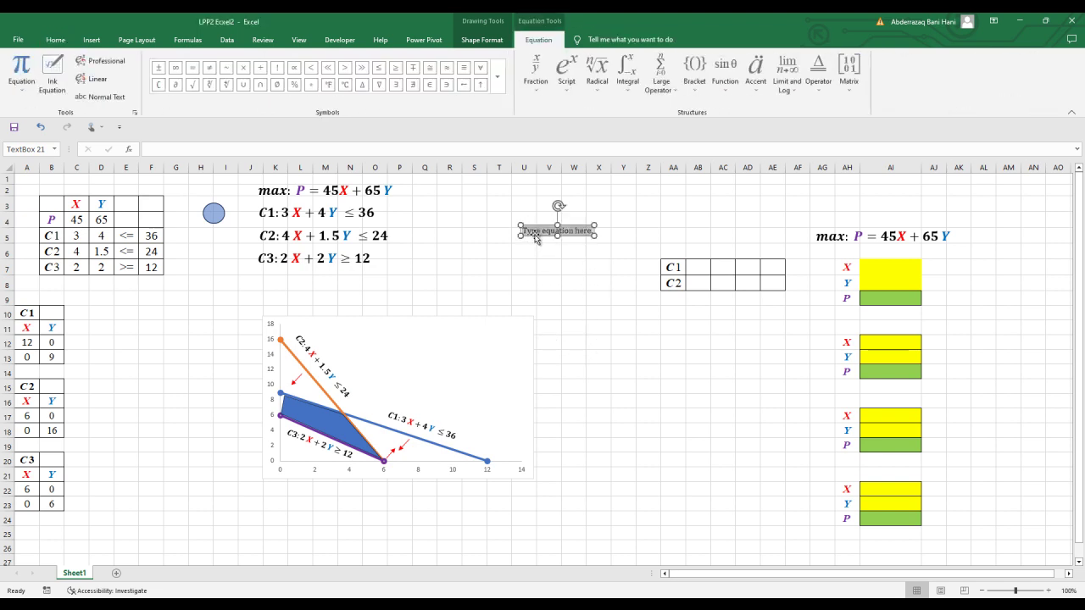
{"action": "key", "text": "BackSpace"}
{"action": "type", "text": "X"}
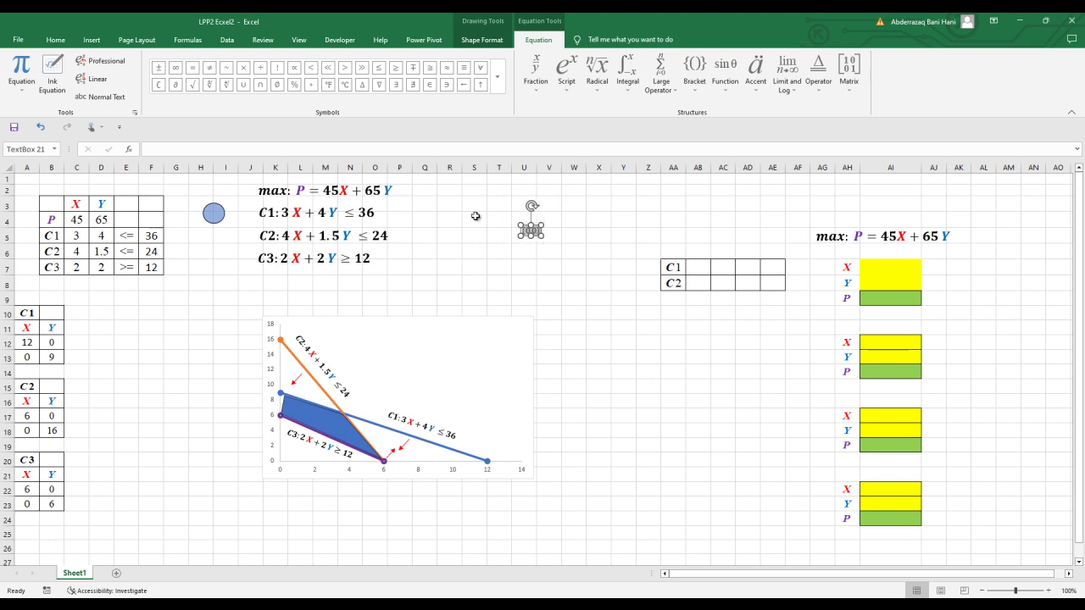
Format the (0,0) equation label as bold 14 pt and move it to the empty cells below the C1/C2 table
{"action": "left_click", "coordinate": [55, 40]}
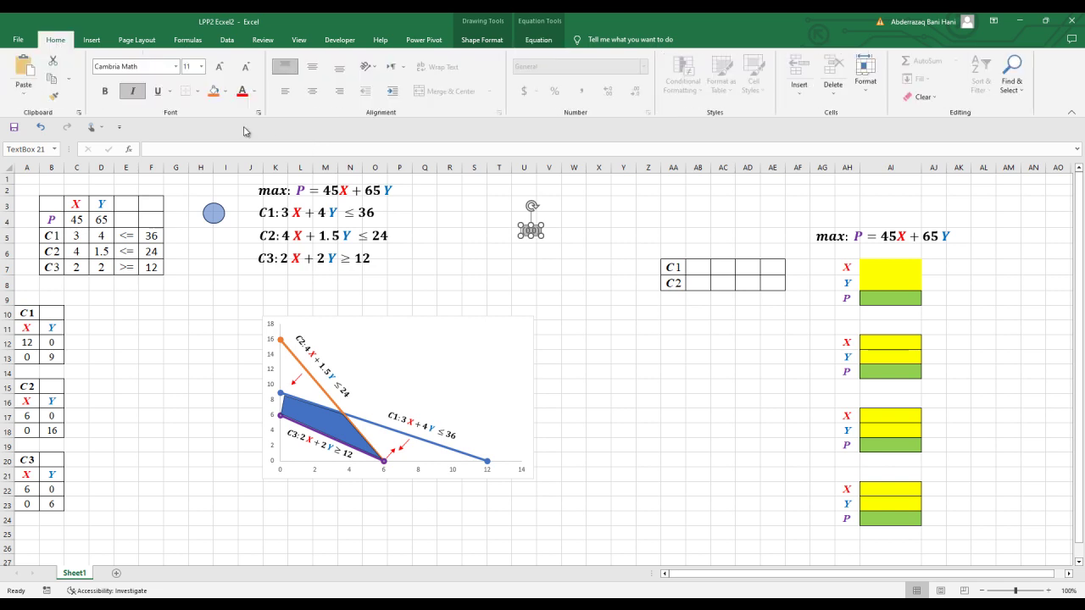
{"action": "left_click", "coordinate": [227, 68]}
{"action": "left_click", "coordinate": [227, 68]}
{"action": "left_click", "coordinate": [105, 91]}
{"action": "left_click_drag", "start_coordinate": [539, 240], "coordinate": [672, 409]}
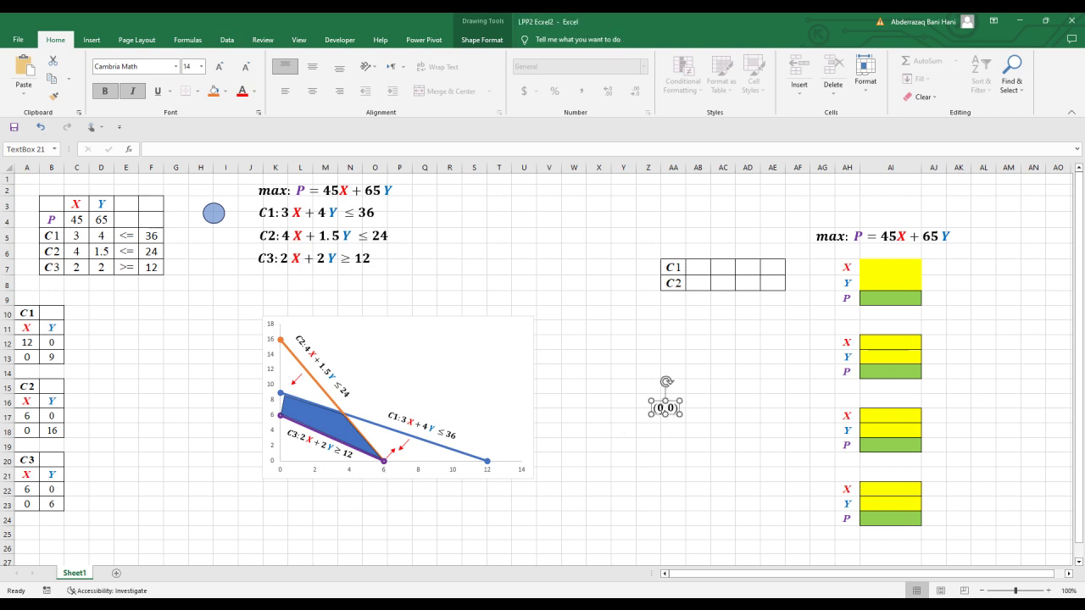
Change the coordinate label to (6,0) and place it beside the point where the C2 and C3 lines meet the horizontal axis
{"action": "left_click", "coordinate": [662, 410]}
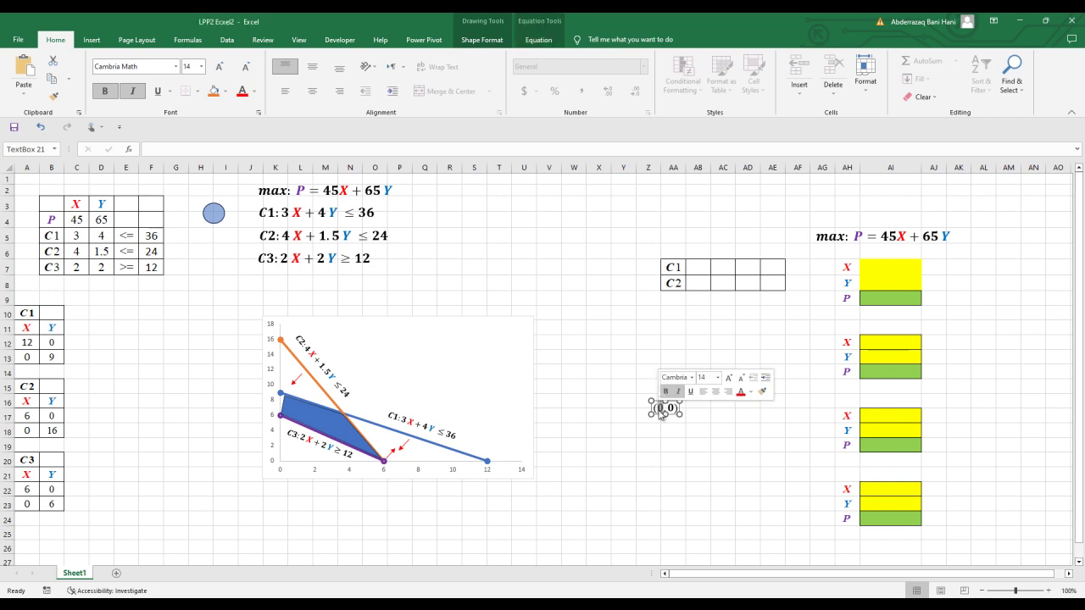
{"action": "type", "text": "6"}
{"action": "left_click_drag", "start_coordinate": [672, 418], "coordinate": [407, 468]}
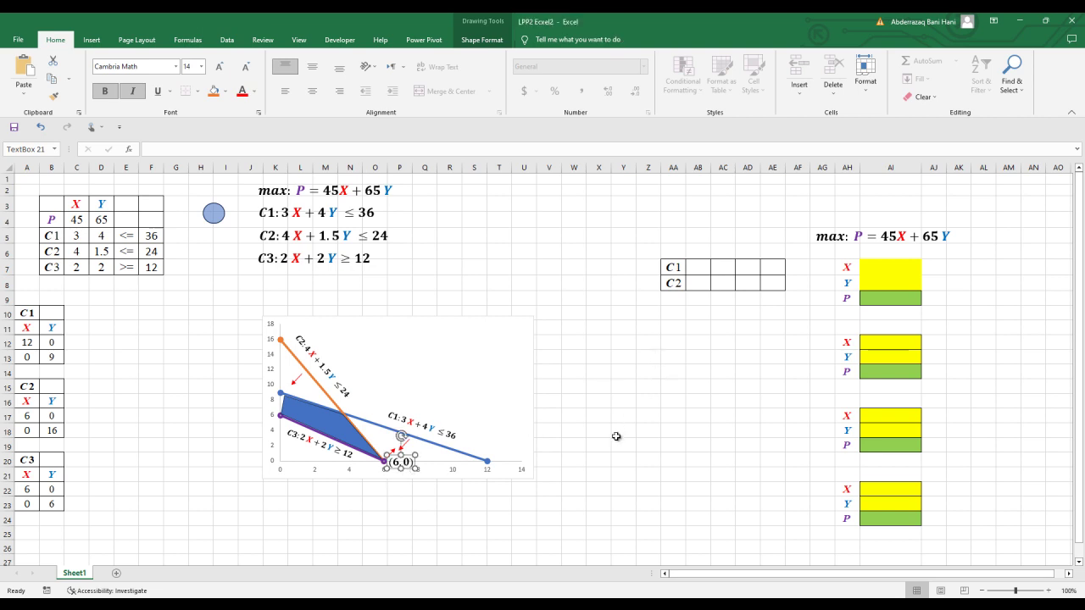
Duplicate the (6,0) label, place the copy beside the C3 line's vertical-axis point and change it to (0,6)
{"action": "key", "text": "ctrl+d"}
{"action": "left_click_drag", "start_coordinate": [414, 479], "coordinate": [261, 419]}
{"action": "double_click", "coordinate": [253, 416]}
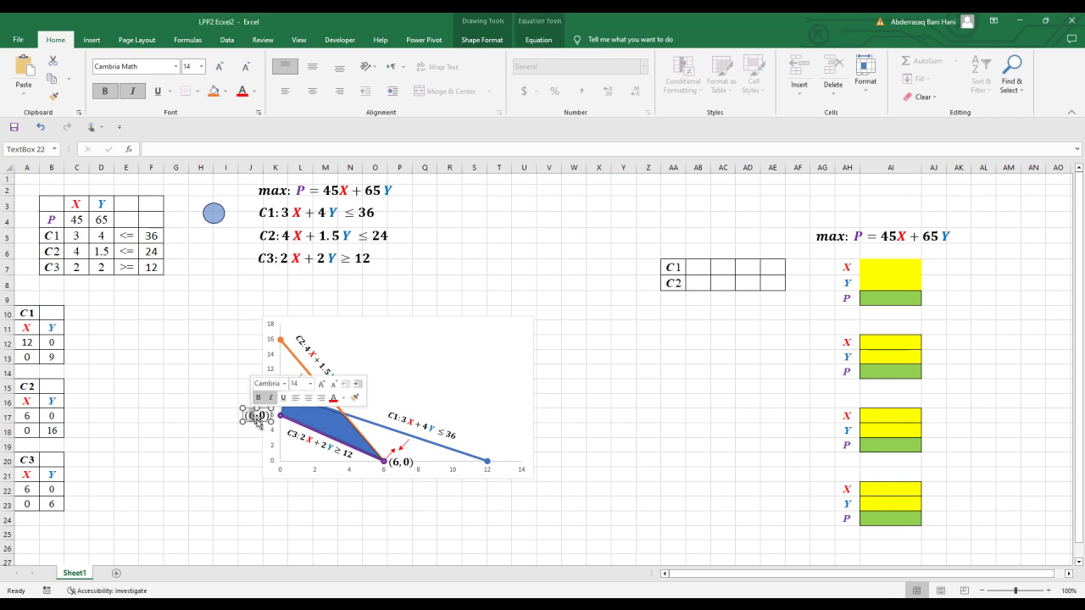
{"action": "type", "text": "0"}
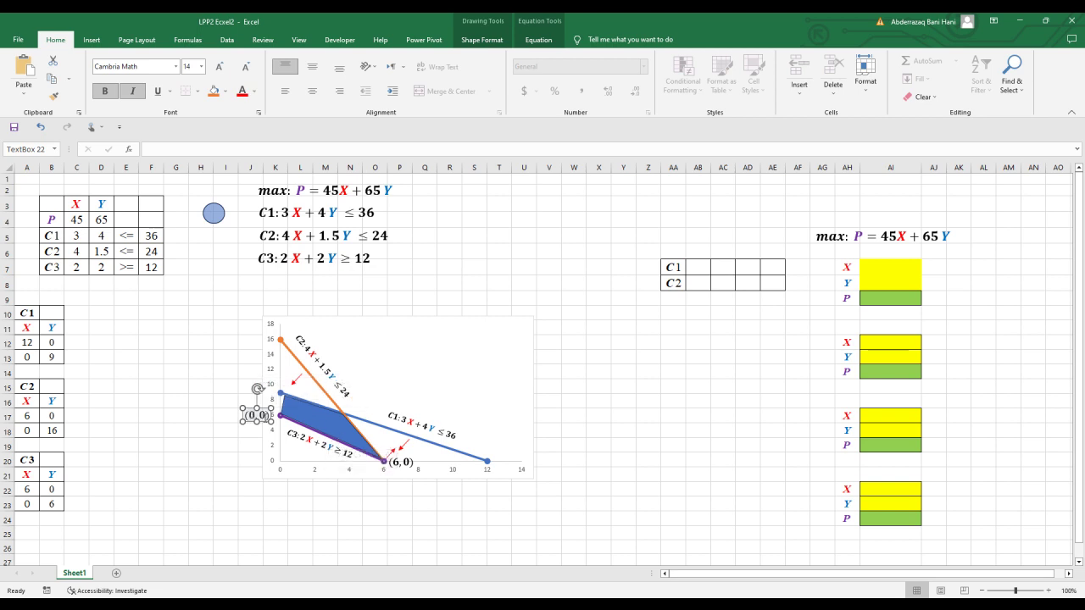
{"action": "mouse_move", "coordinate": [268, 424]}
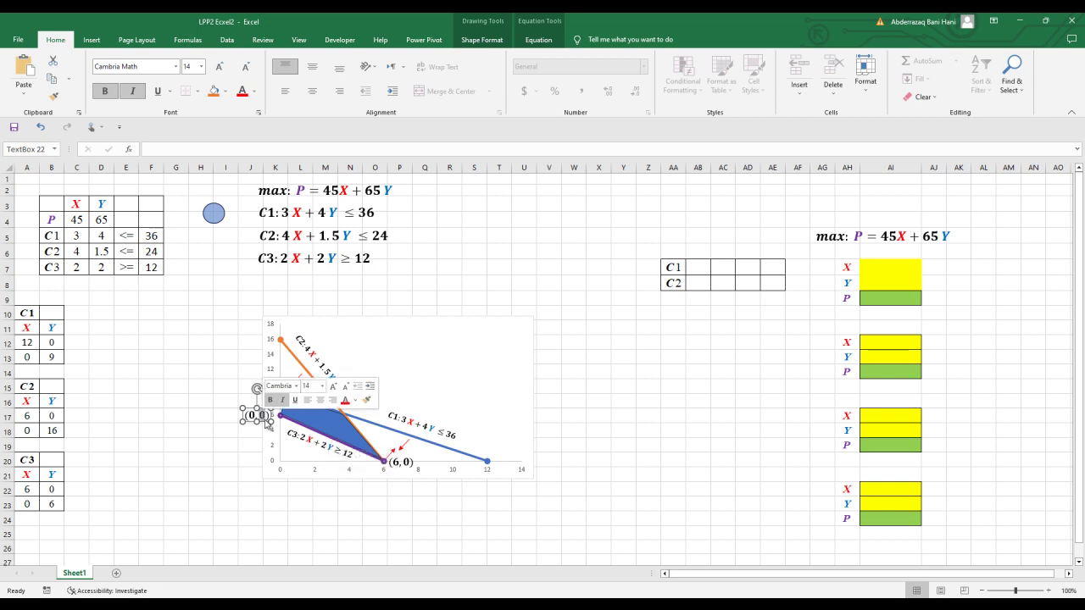
{"action": "left_click", "coordinate": [682, 434]}
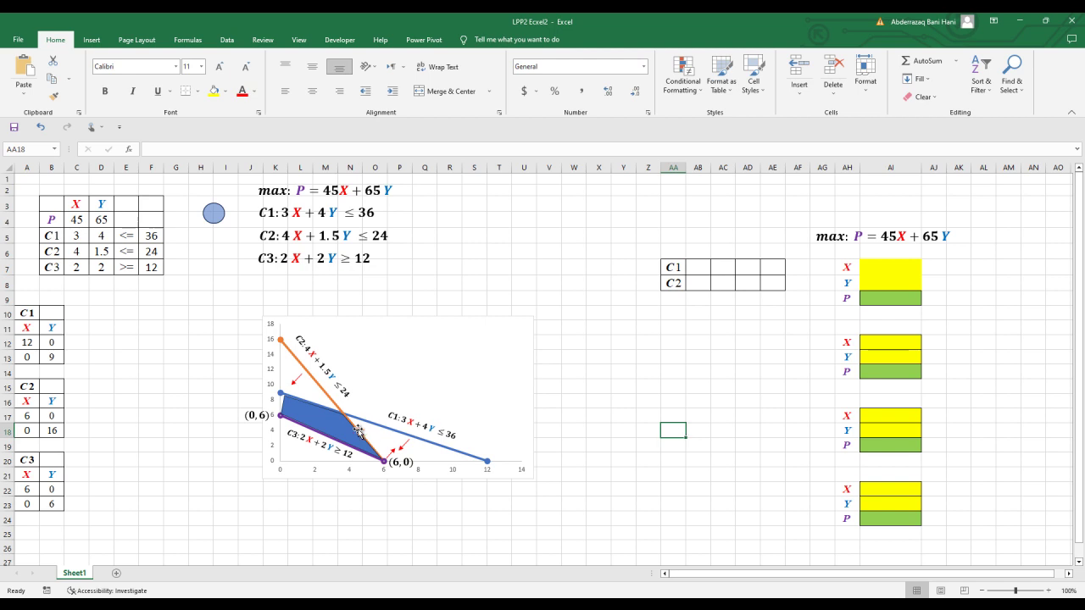
Duplicate the (0,6) label, place the copy beside the C1 line's vertical-axis point and change it to (0,9)
{"action": "left_click", "coordinate": [255, 417]}
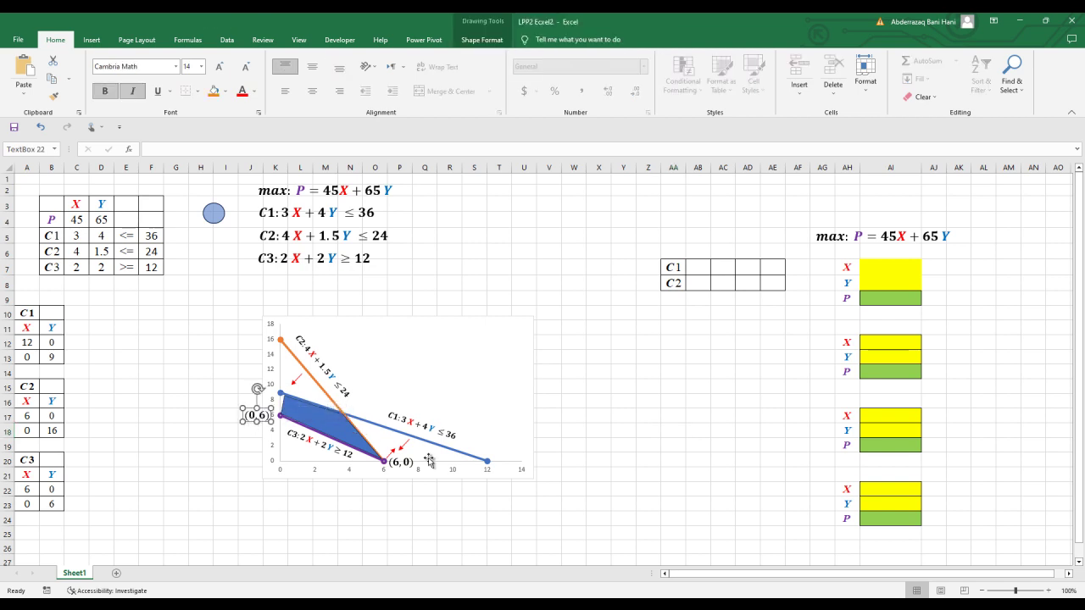
{"action": "key", "text": "ctrl+d"}
{"action": "left_click_drag", "start_coordinate": [259, 435], "coordinate": [252, 404]}
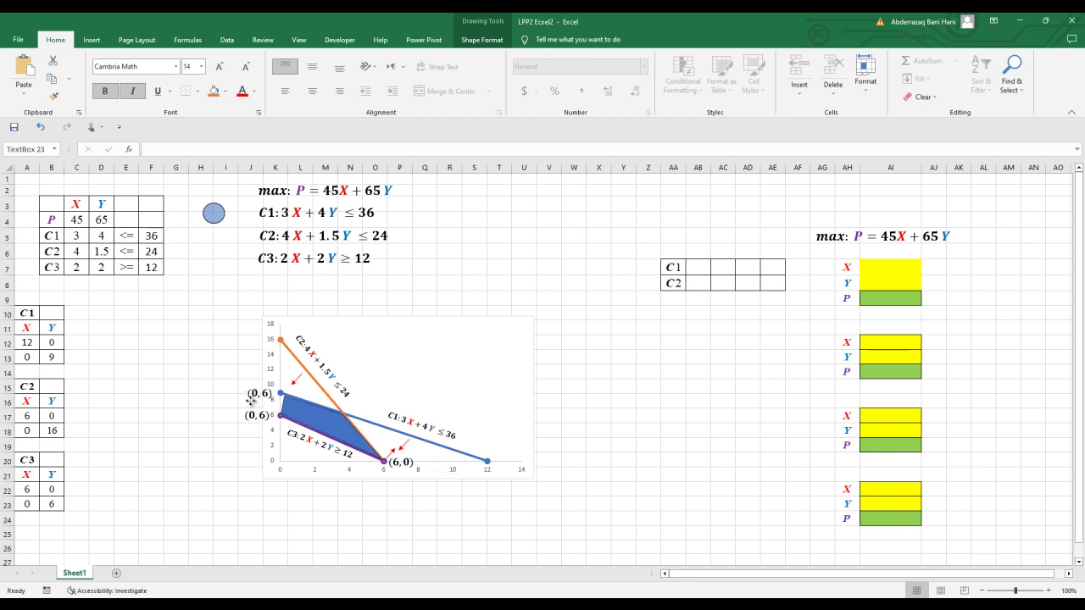
{"action": "left_click", "coordinate": [252, 393]}
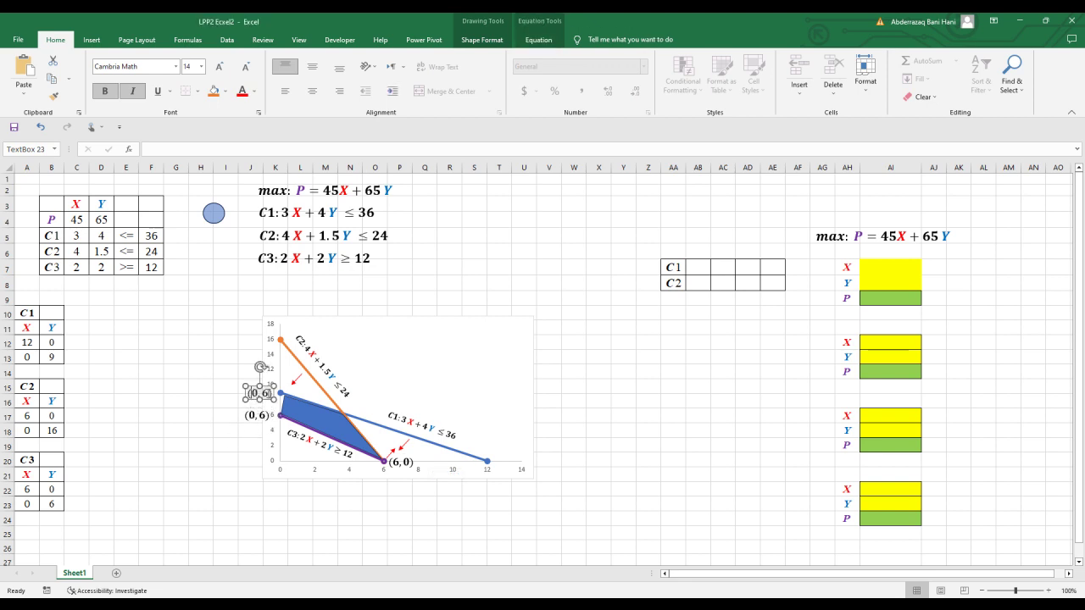
{"action": "double_click", "coordinate": [265, 394]}
{"action": "type", "text": "9"}
{"action": "left_click", "coordinate": [691, 461]}
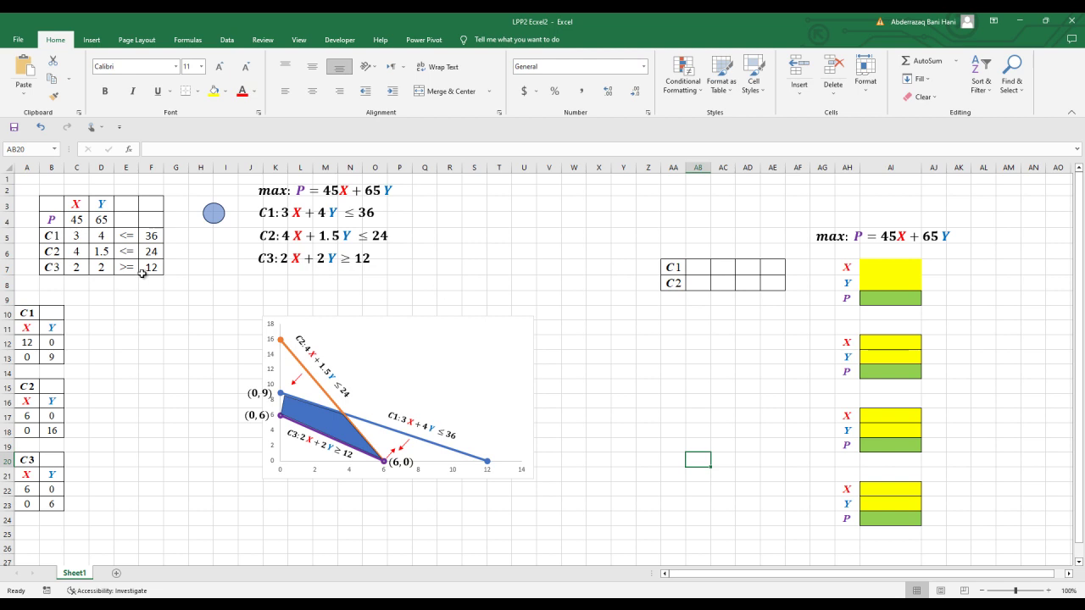
Copy the C1 and C2 coefficient rows from the constraint table into the matching rows AA7:AE8 of the C1/C2 table
{"action": "left_click_drag", "start_coordinate": [51, 235], "coordinate": [140, 238]}
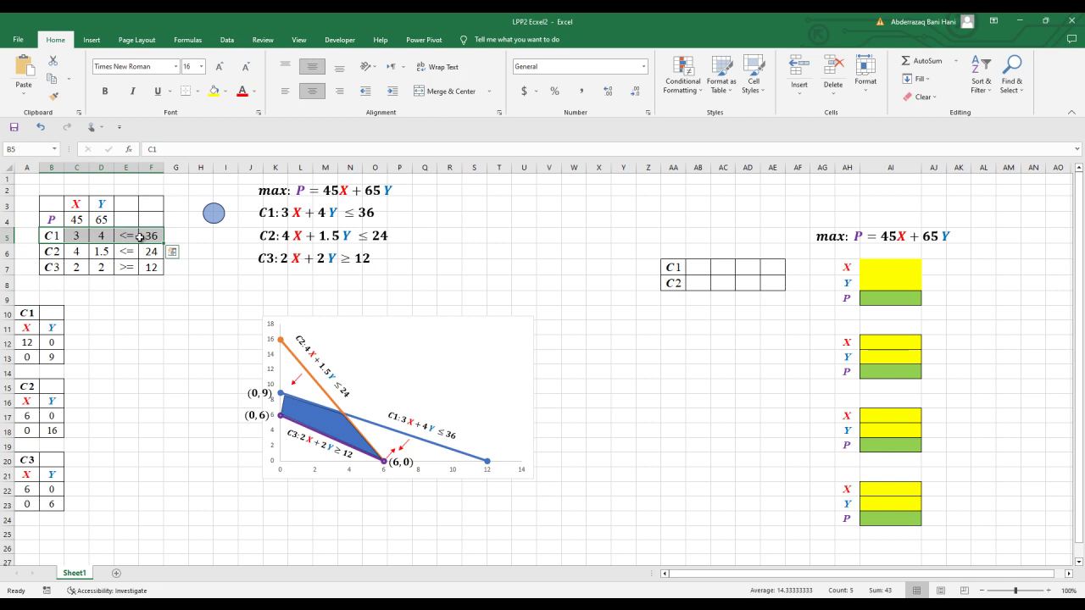
{"action": "key", "text": "ctrl+c"}
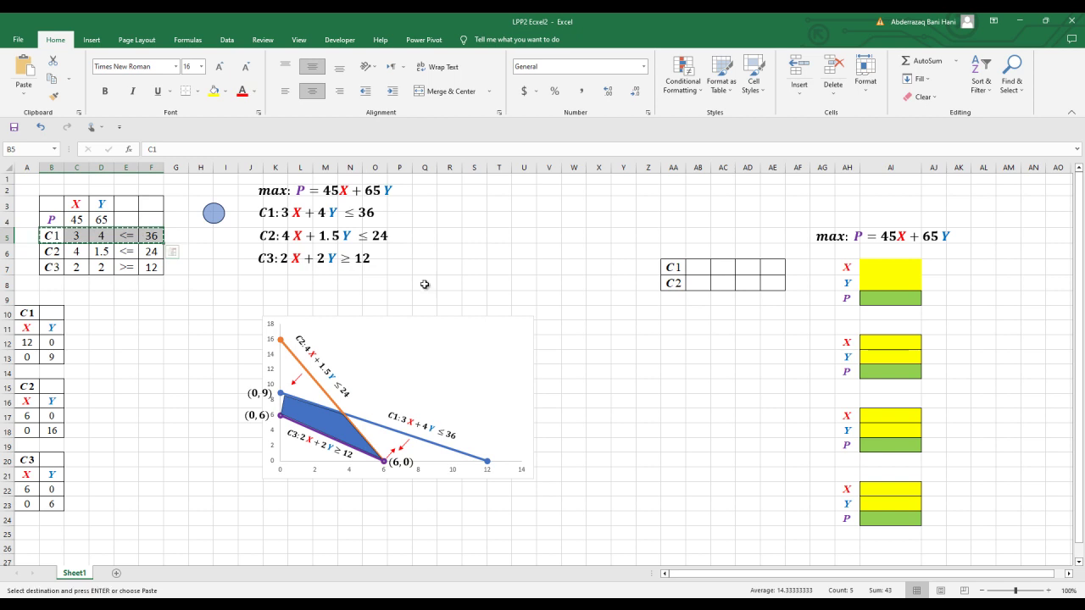
{"action": "left_click", "coordinate": [684, 268]}
{"action": "left_click_drag", "start_coordinate": [684, 268], "coordinate": [766, 272]}
{"action": "key", "text": "ctrl+v"}
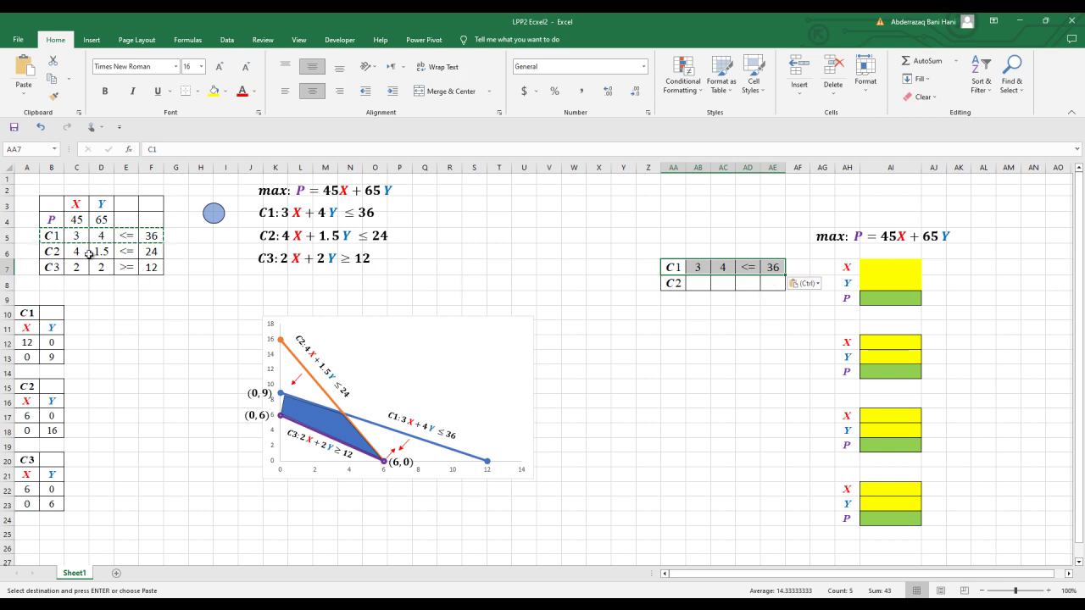
{"action": "left_click_drag", "start_coordinate": [57, 253], "coordinate": [141, 256]}
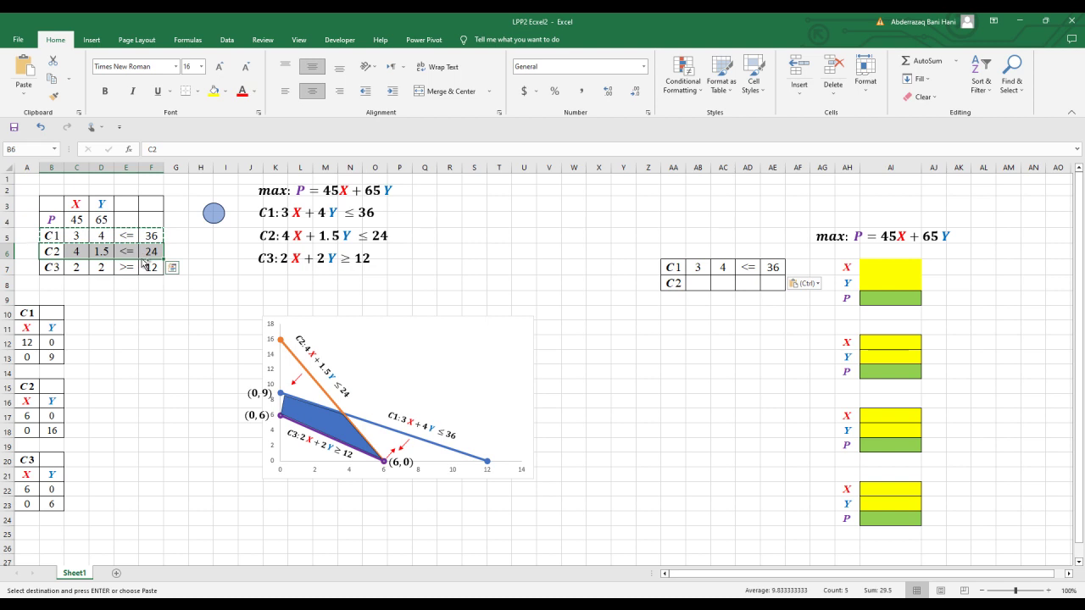
{"action": "left_click_drag", "start_coordinate": [687, 284], "coordinate": [767, 286]}
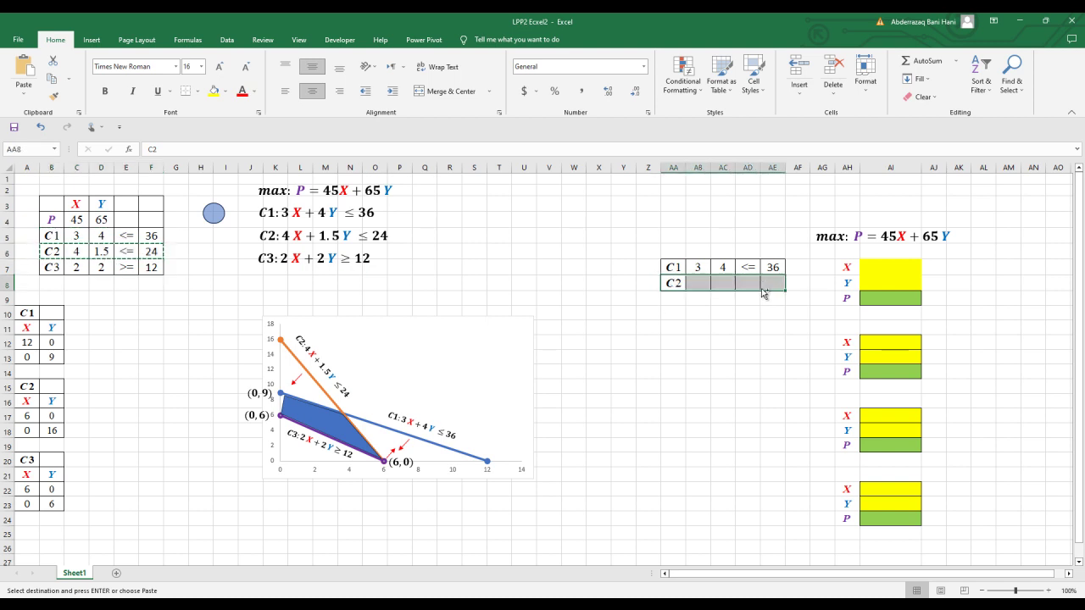
{"action": "key", "text": "ctrl+v"}
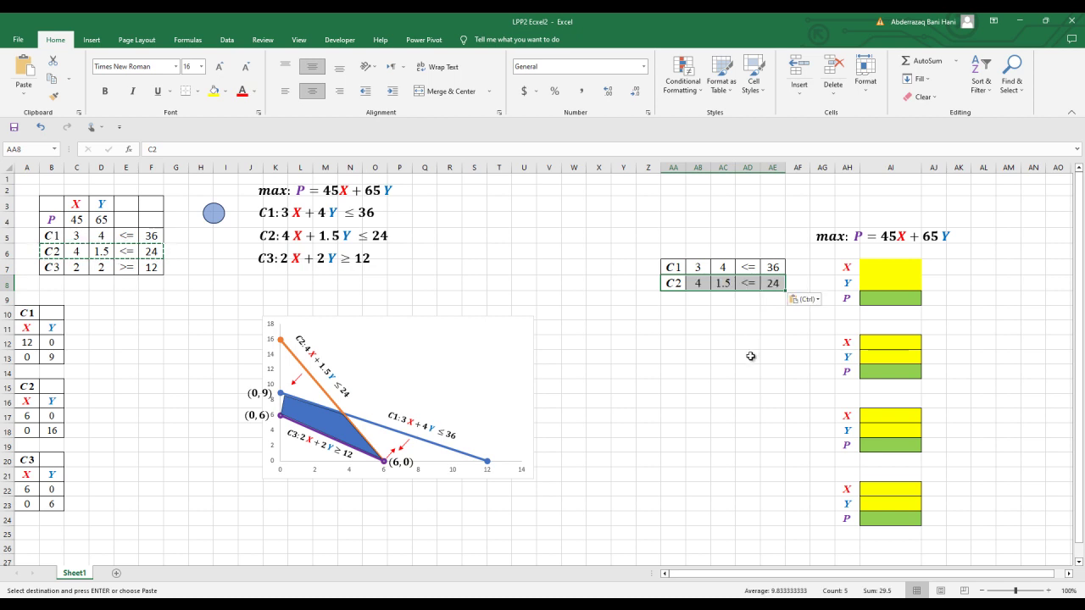
{"action": "left_click", "coordinate": [1008, 300]}
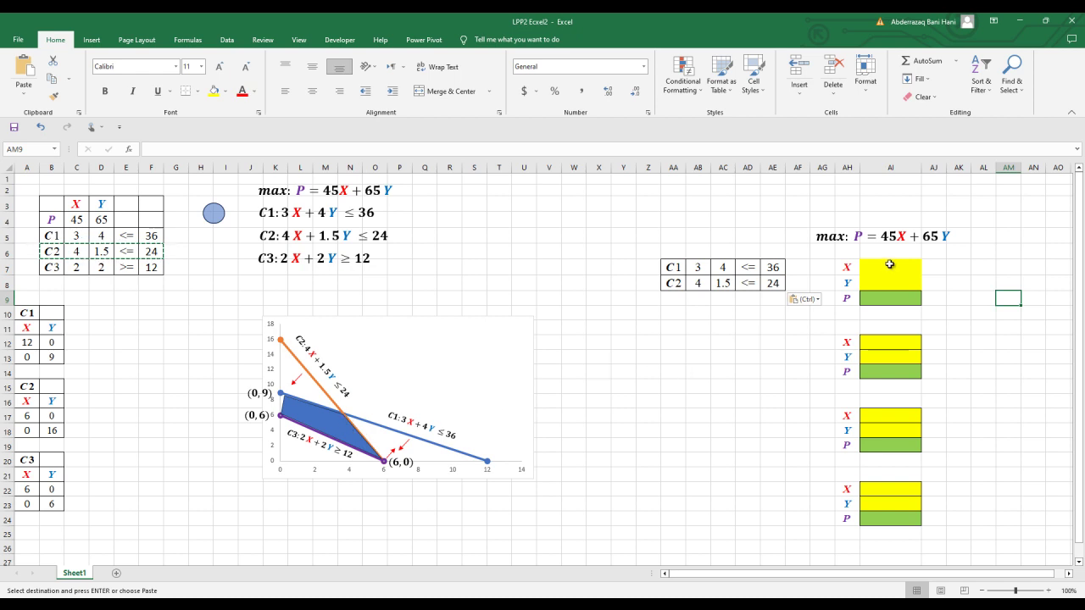
Enter the array formula =MMULT(MINVERSE(AB7:AC8),(AE7:AE8)) across AI7:AI8 to solve C1 and C2 for X and Y
{"action": "left_click_drag", "start_coordinate": [889, 264], "coordinate": [887, 277]}
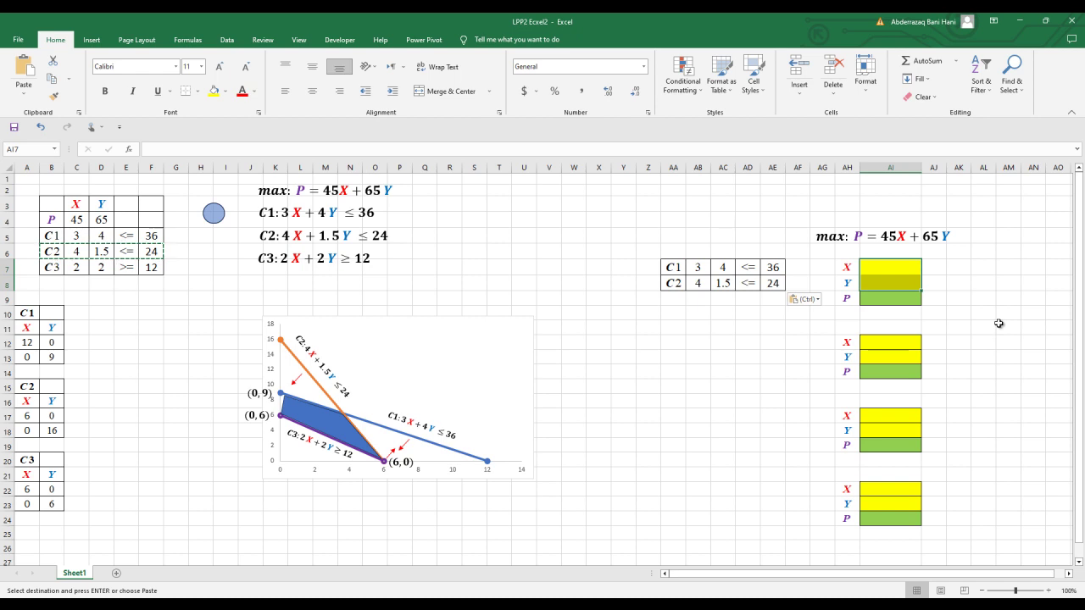
{"action": "type", "text": "="}
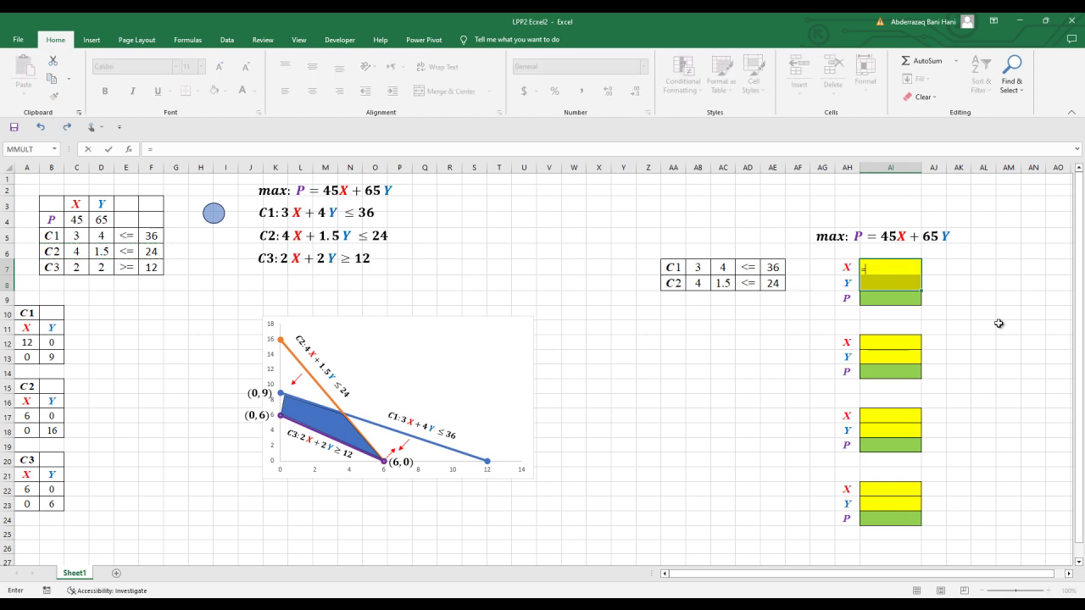
{"action": "type", "text": "mmult"}
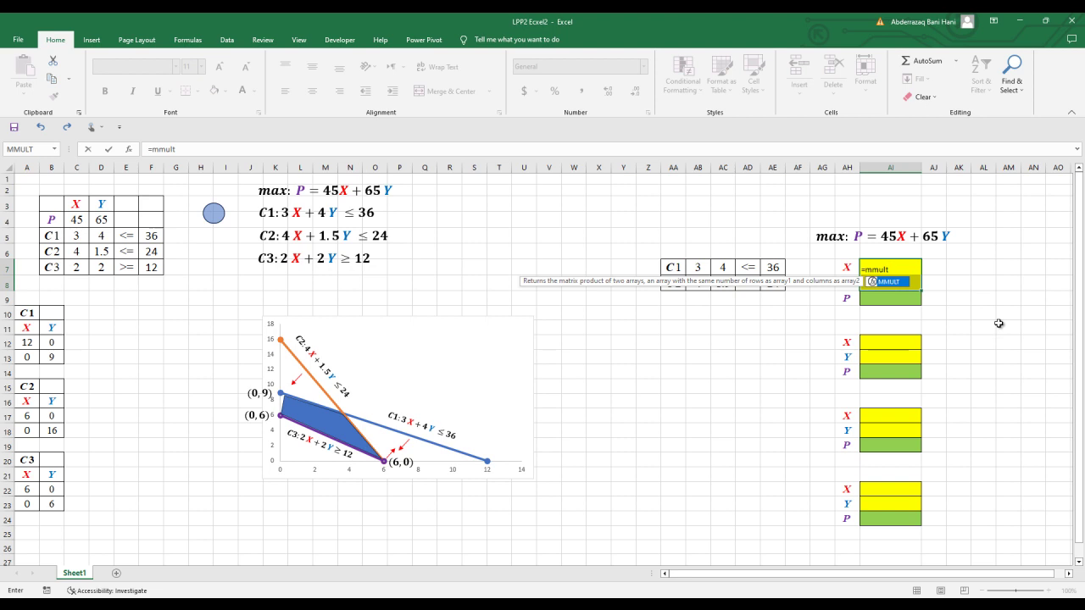
{"action": "type", "text": "("}
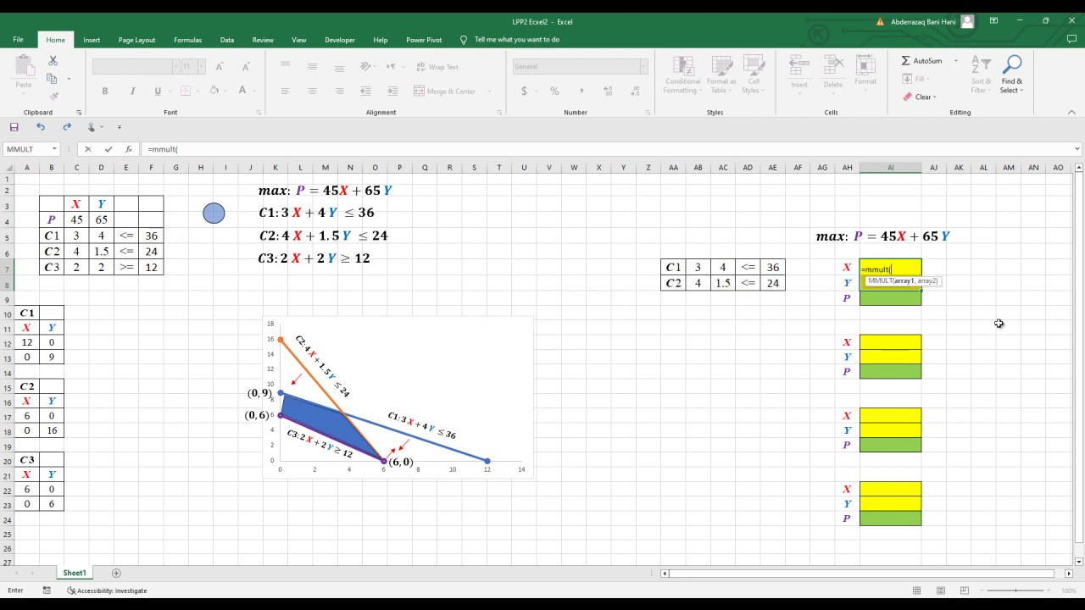
{"action": "type", "text": "min"}
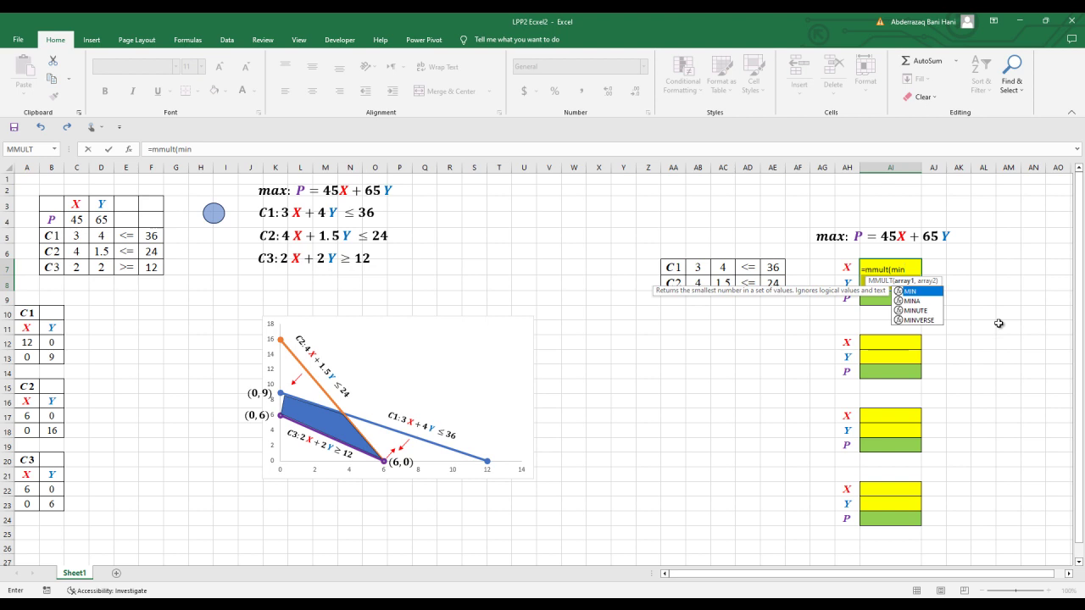
{"action": "type", "text": "verse"}
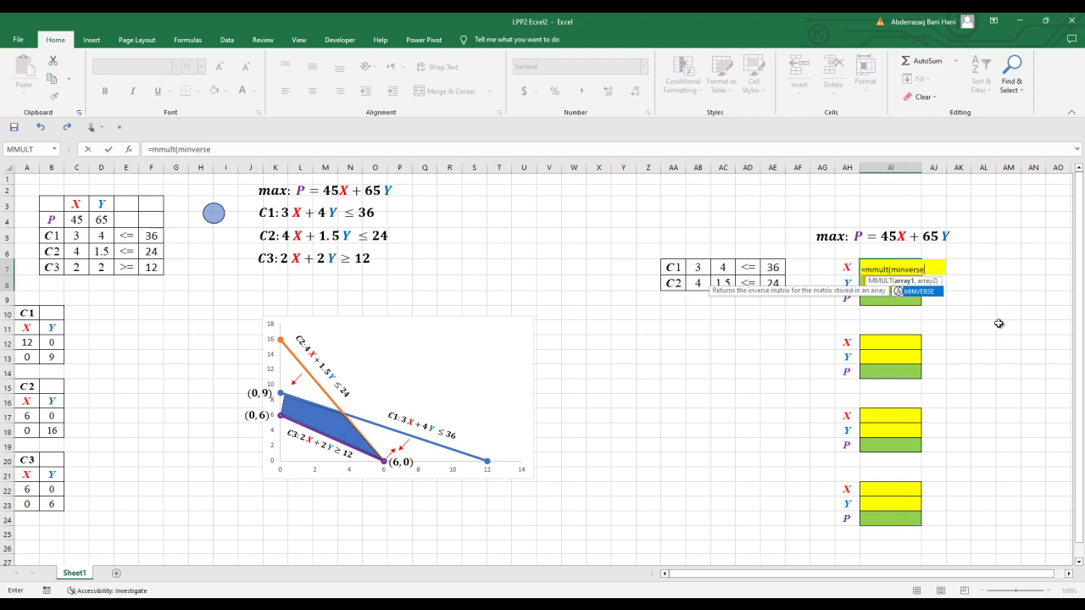
{"action": "type", "text": ")"}
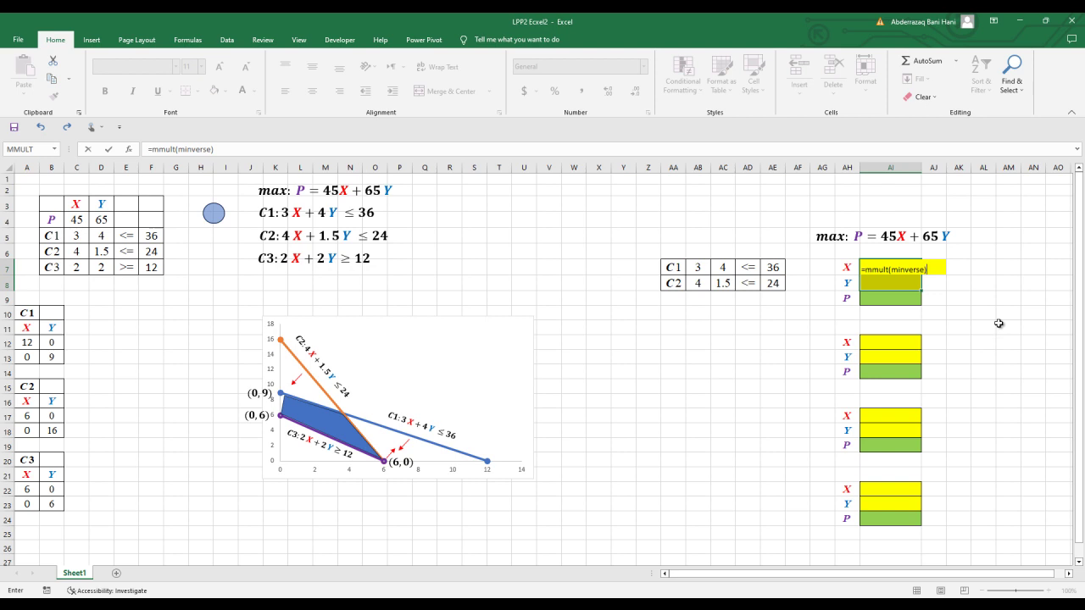
{"action": "key", "text": "BackSpace"}
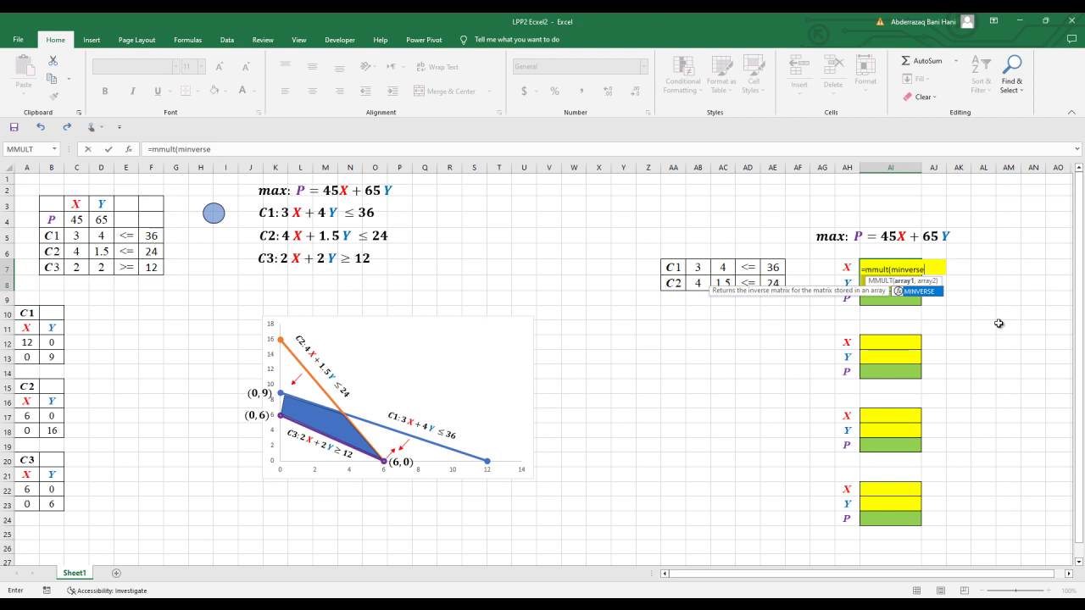
{"action": "type", "text": "("}
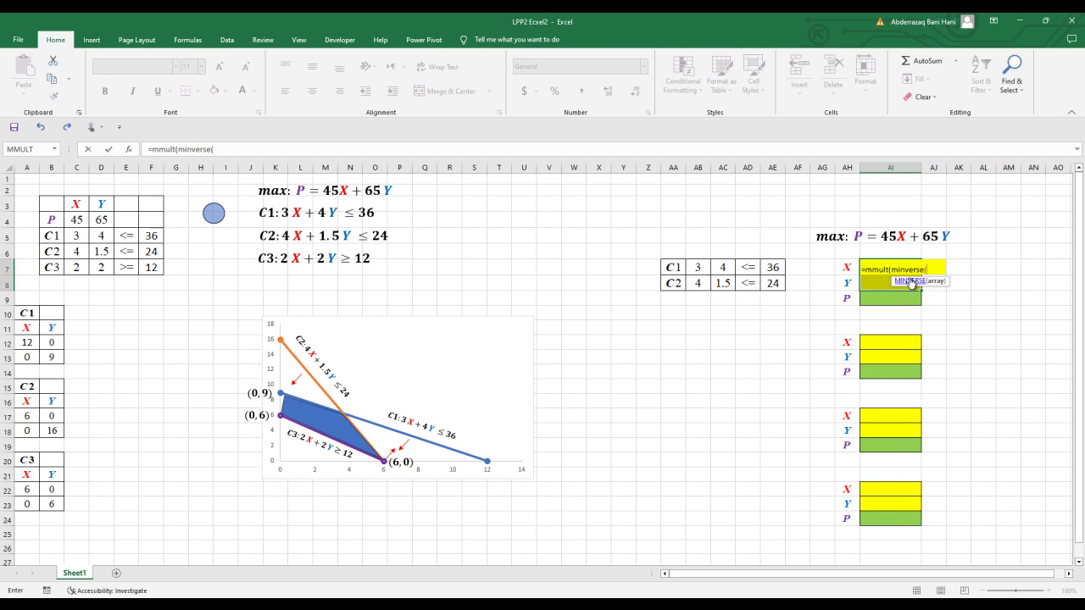
{"action": "left_click_drag", "start_coordinate": [698, 268], "coordinate": [719, 282]}
{"action": "type", "text": "),"}
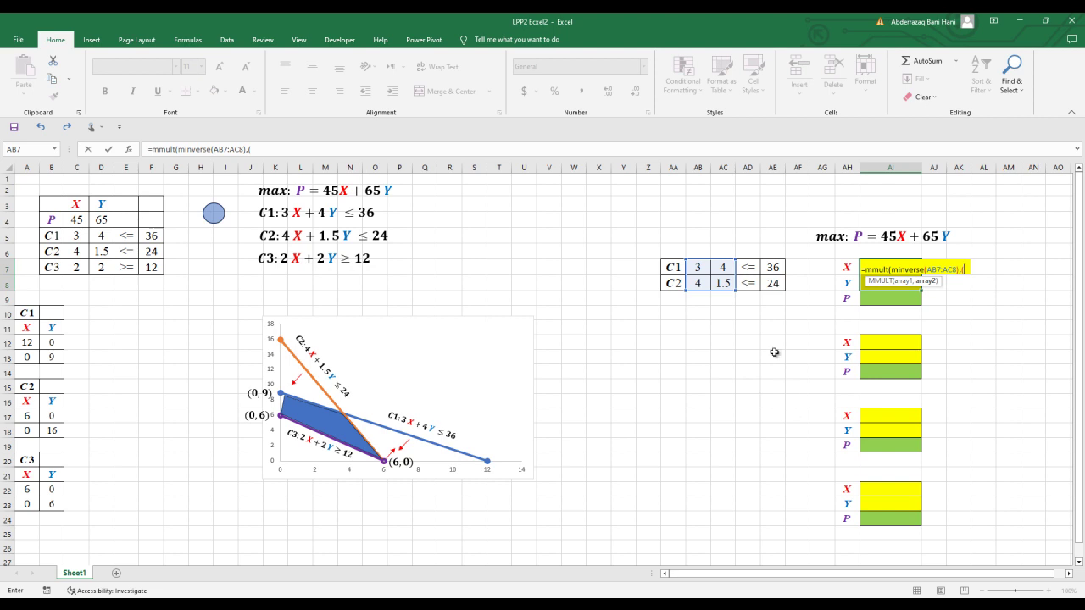
{"action": "type", "text": "("}
{"action": "left_click_drag", "start_coordinate": [775, 267], "coordinate": [776, 282]}
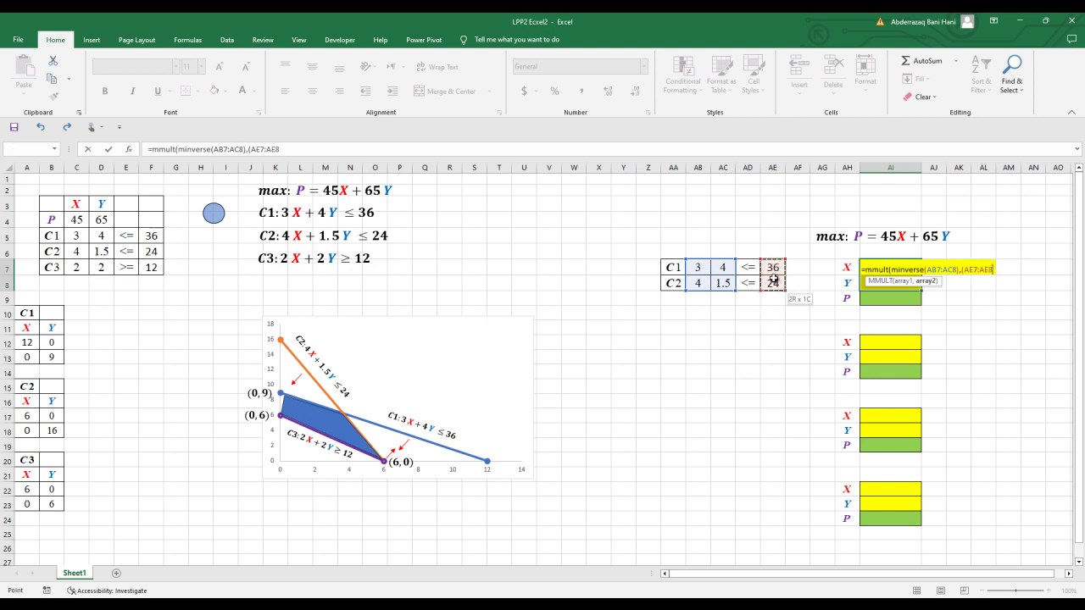
{"action": "type", "text": "))"}
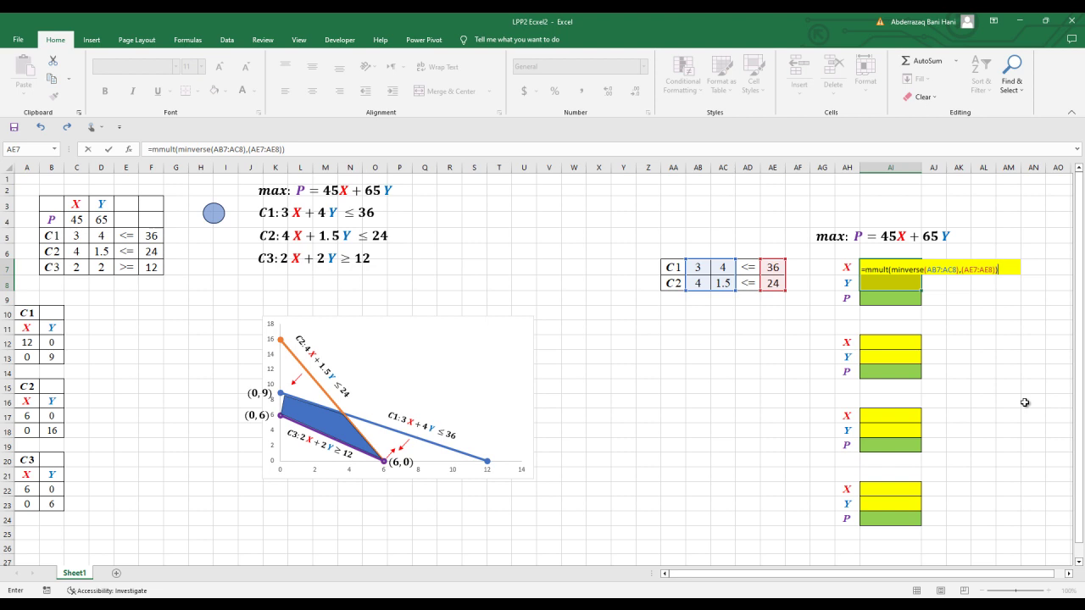
{"action": "key", "text": "ctrl+shift+Return"}
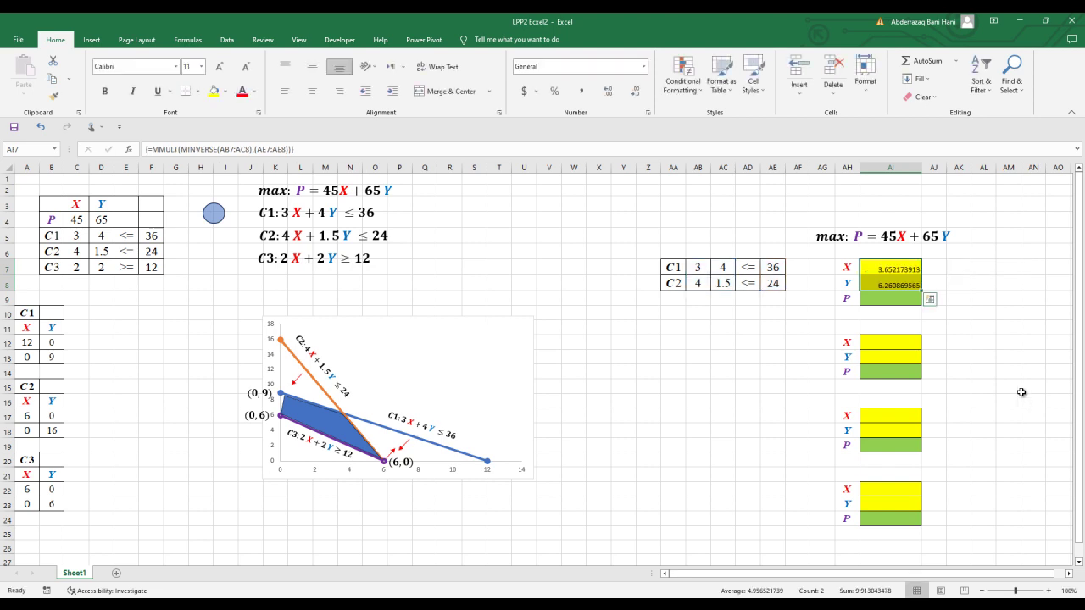
Centre the X and Y results in AI7:AI8 horizontally and vertically, enlarge their font by two sizes and make them bold
{"action": "left_click_drag", "start_coordinate": [891, 270], "coordinate": [890, 285]}
{"action": "left_click", "coordinate": [312, 91]}
{"action": "left_click", "coordinate": [316, 69]}
{"action": "left_click", "coordinate": [221, 67]}
{"action": "left_click", "coordinate": [221, 66]}
{"action": "left_click", "coordinate": [116, 94]}
{"action": "left_click", "coordinate": [1005, 357]}
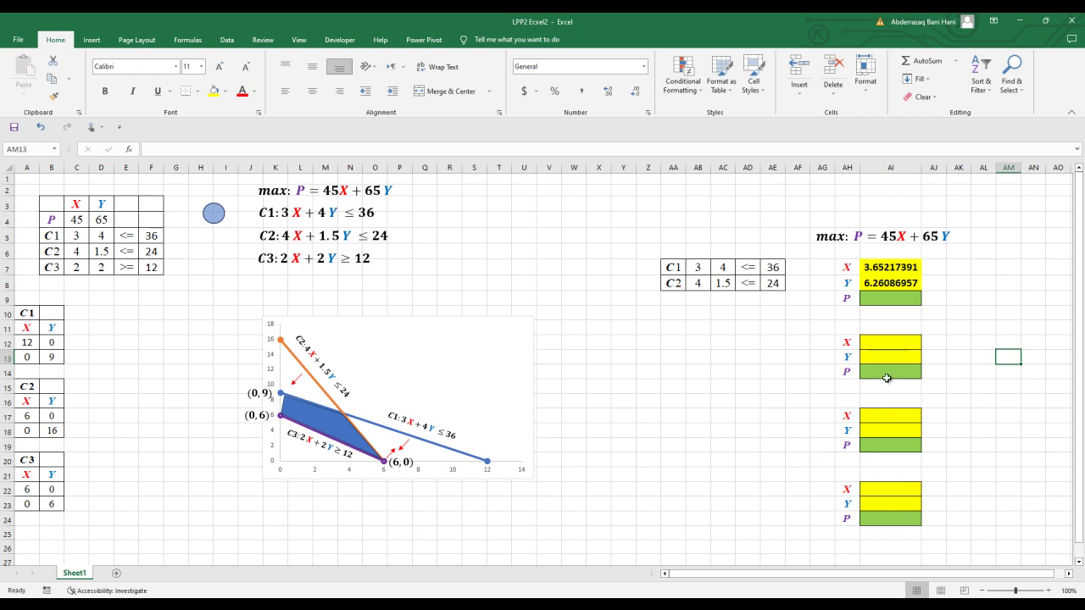
Fill the X and Y cells of the three remaining result blocks with the corner points (6,0), (0,6) and (0,9)
{"action": "left_click", "coordinate": [888, 345]}
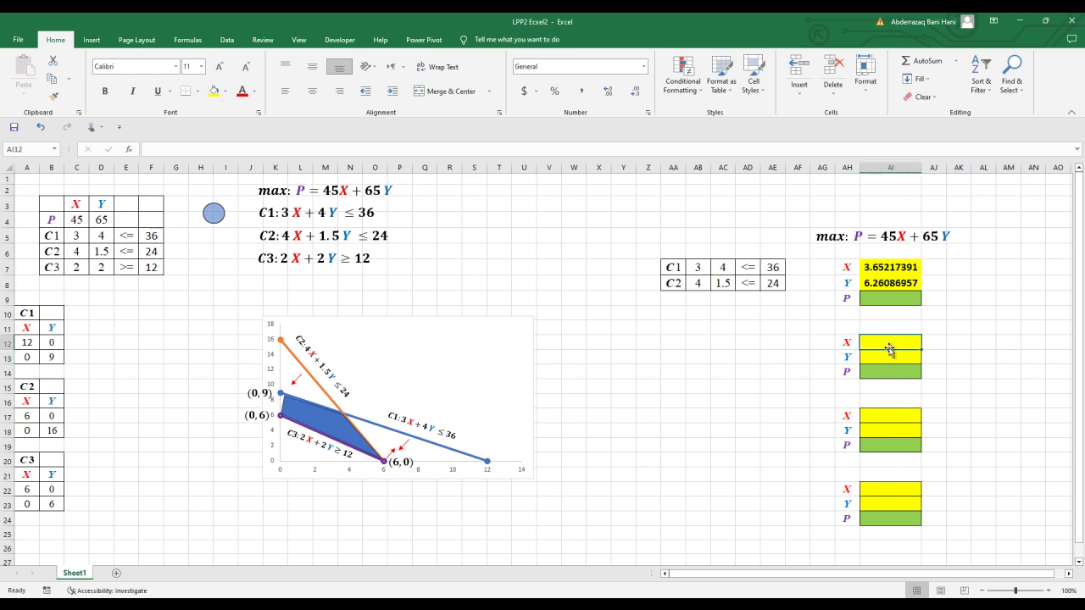
{"action": "type", "text": "6"}
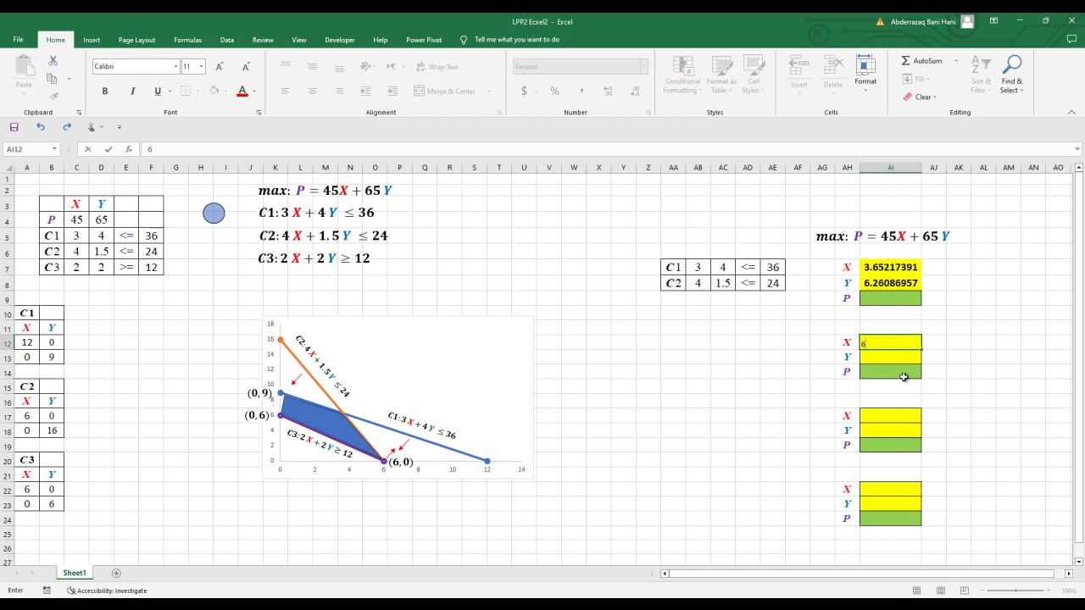
{"action": "key", "text": "Return"}
{"action": "type", "text": "0"}
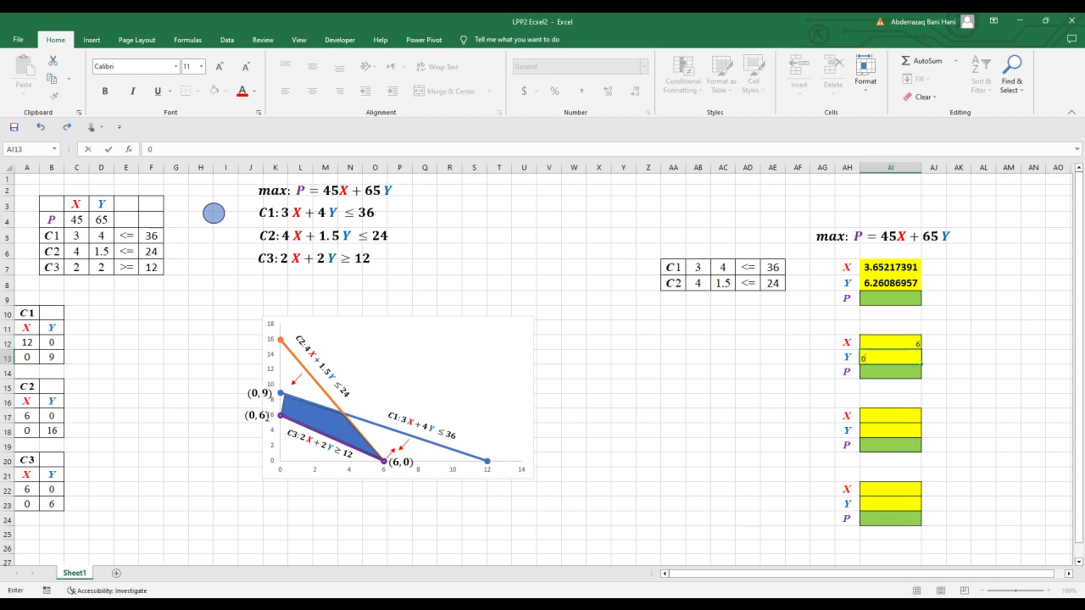
{"action": "left_click", "coordinate": [887, 417]}
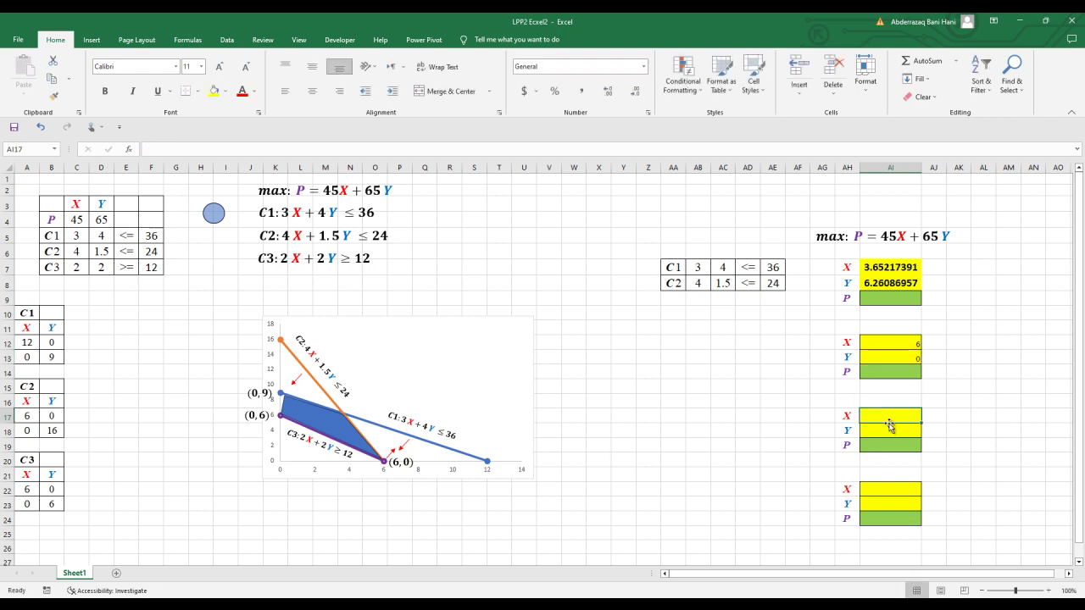
{"action": "type", "text": "0"}
{"action": "left_click", "coordinate": [891, 432]}
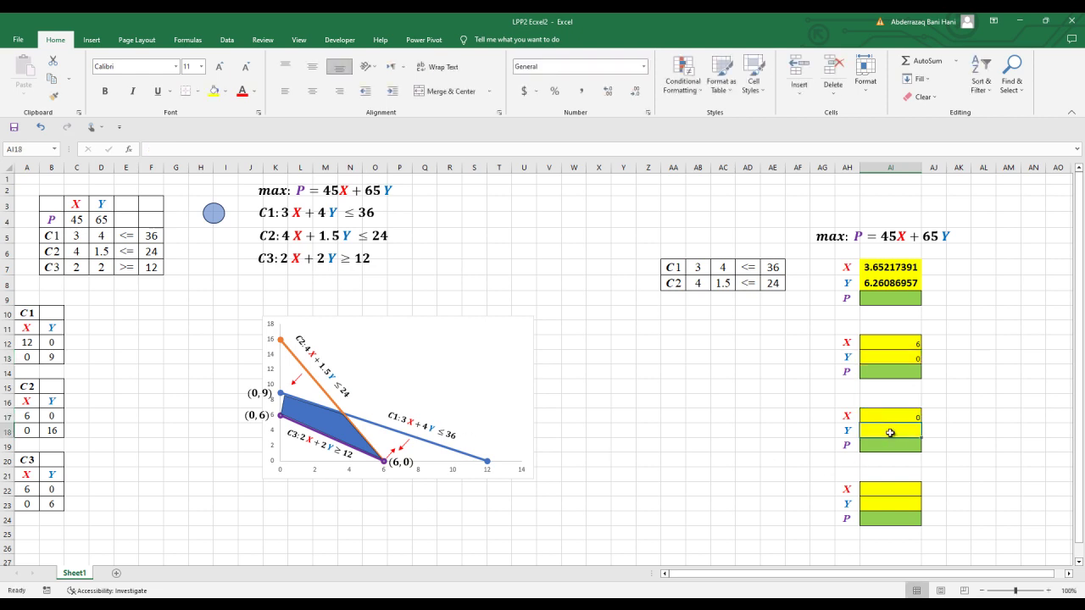
{"action": "type", "text": "6"}
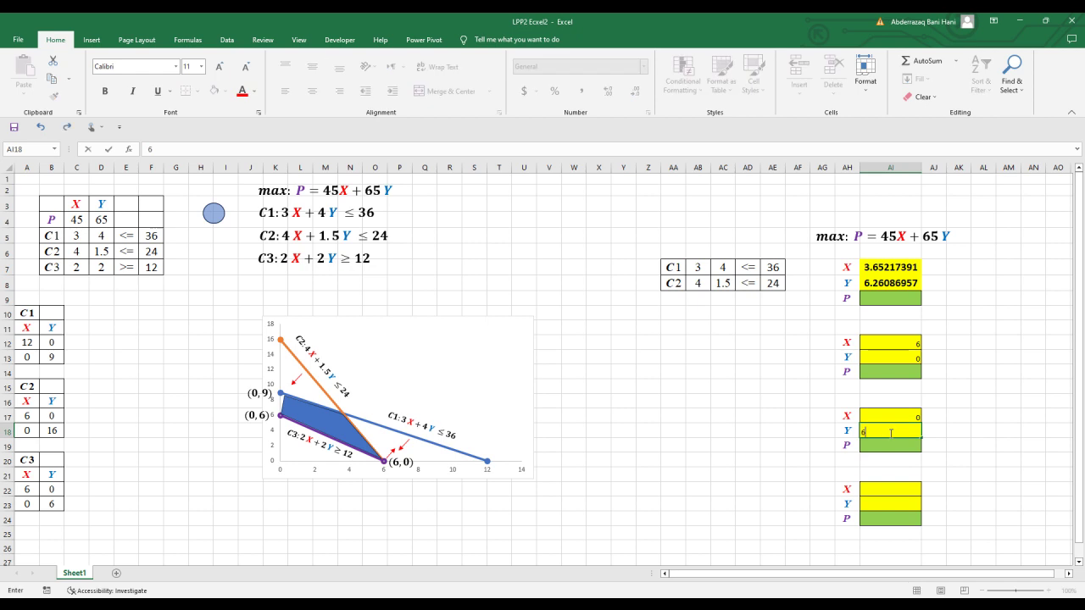
{"action": "left_click", "coordinate": [888, 488]}
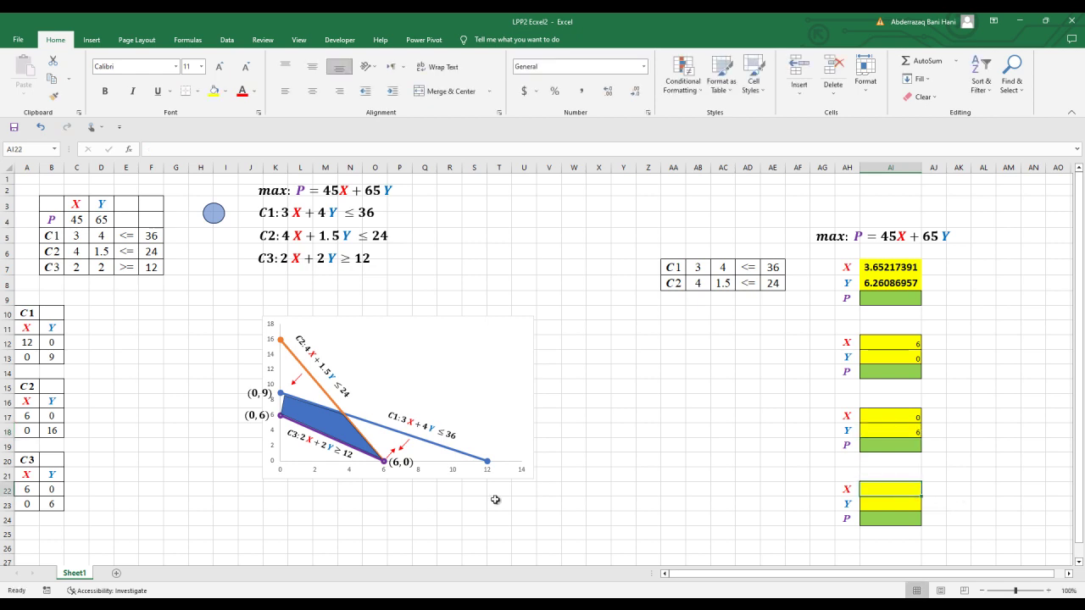
{"action": "type", "text": "0"}
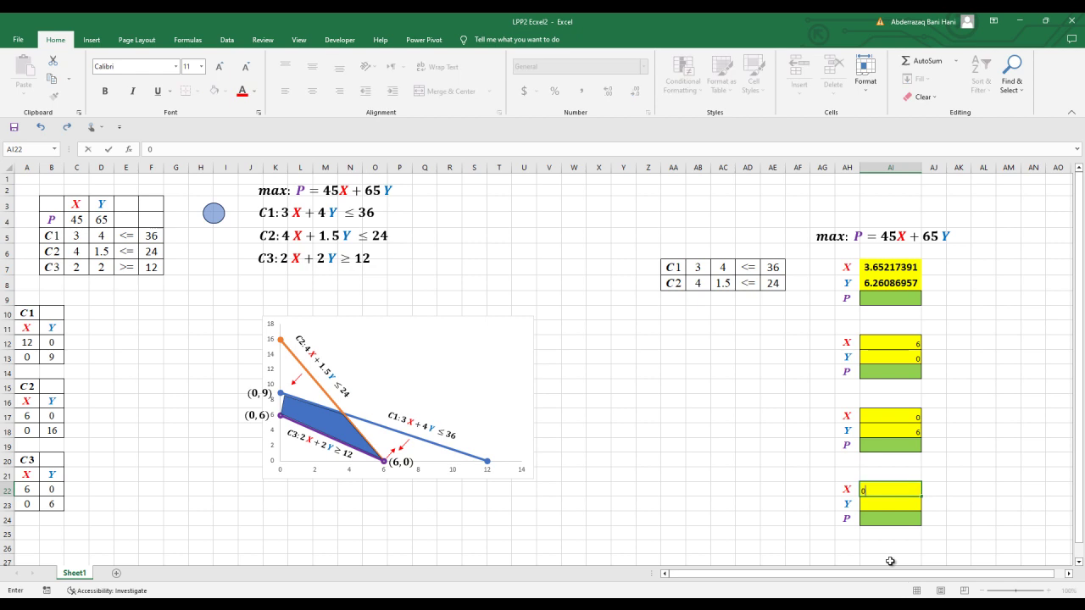
{"action": "left_click", "coordinate": [882, 502]}
{"action": "type", "text": "9"}
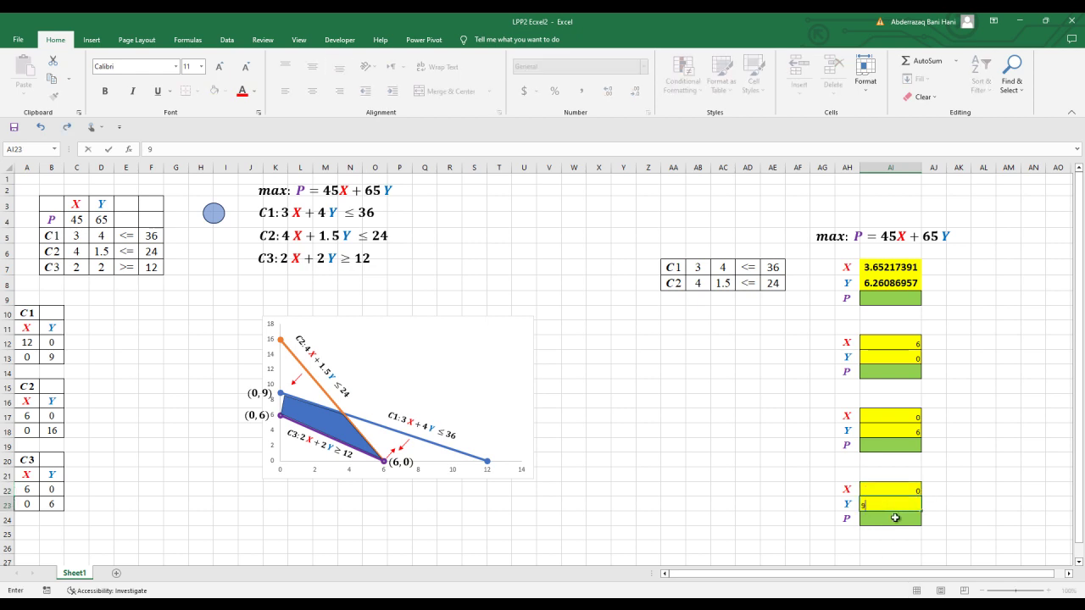
Centre cells AI9:AI23 horizontally and vertically, enlarge their font to size 14 and make them bold
{"action": "left_click_drag", "start_coordinate": [916, 343], "coordinate": [900, 516]}
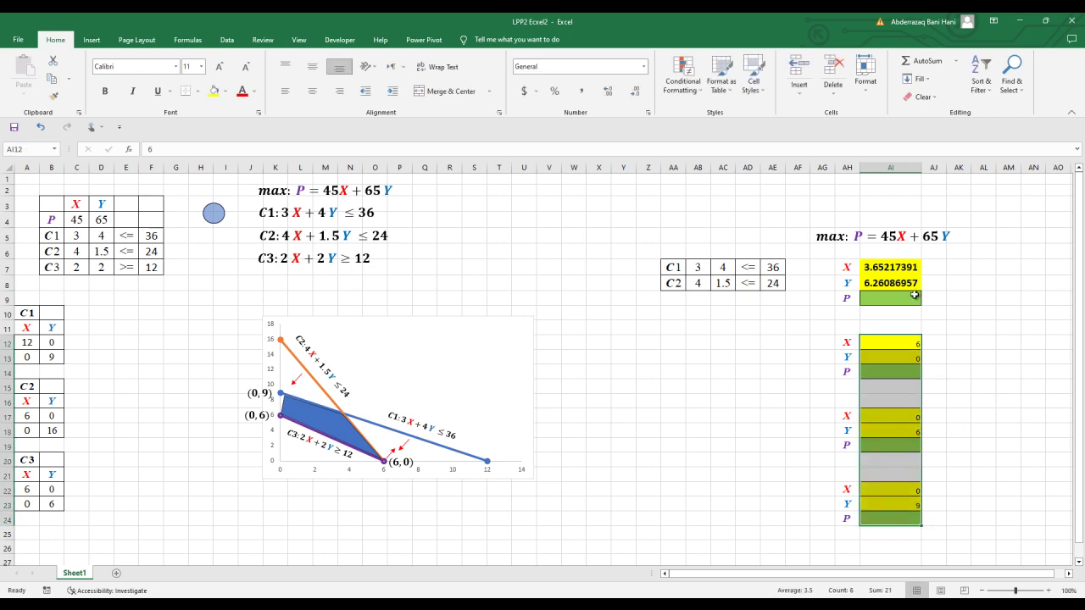
{"action": "left_click_drag", "start_coordinate": [902, 299], "coordinate": [896, 517]}
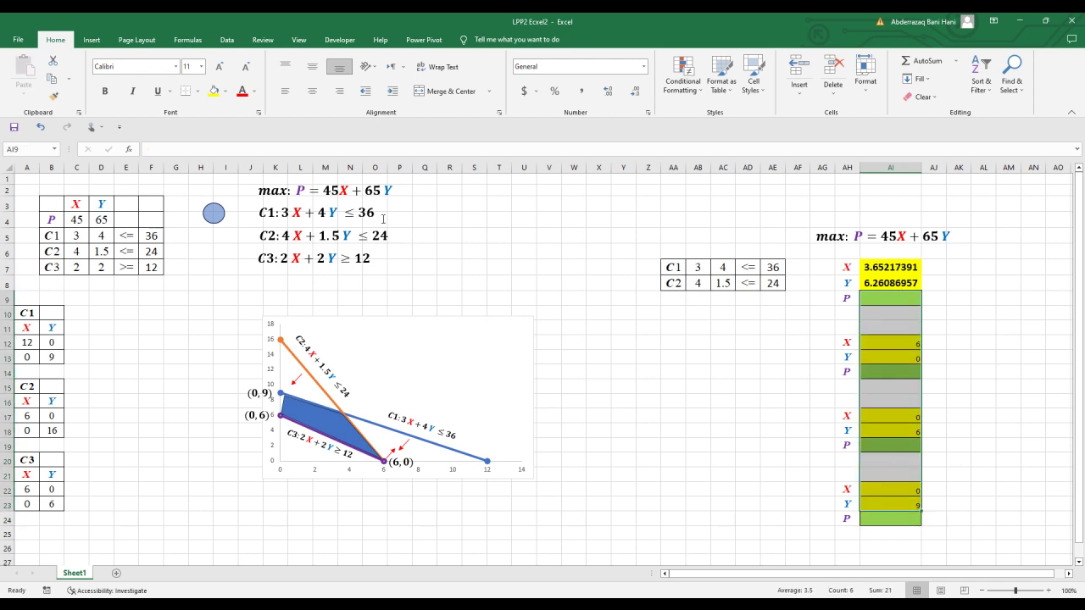
{"action": "left_click", "coordinate": [313, 92]}
{"action": "left_click", "coordinate": [312, 67]}
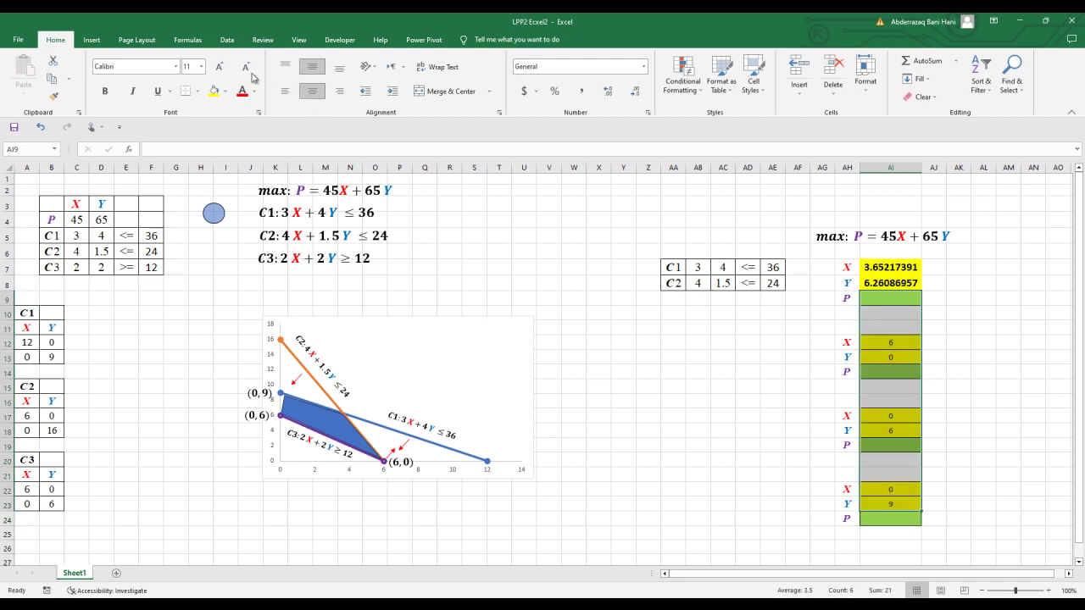
{"action": "left_click", "coordinate": [218, 67]}
{"action": "left_click", "coordinate": [218, 67]}
{"action": "left_click", "coordinate": [106, 91]}
{"action": "left_click", "coordinate": [1029, 359]}
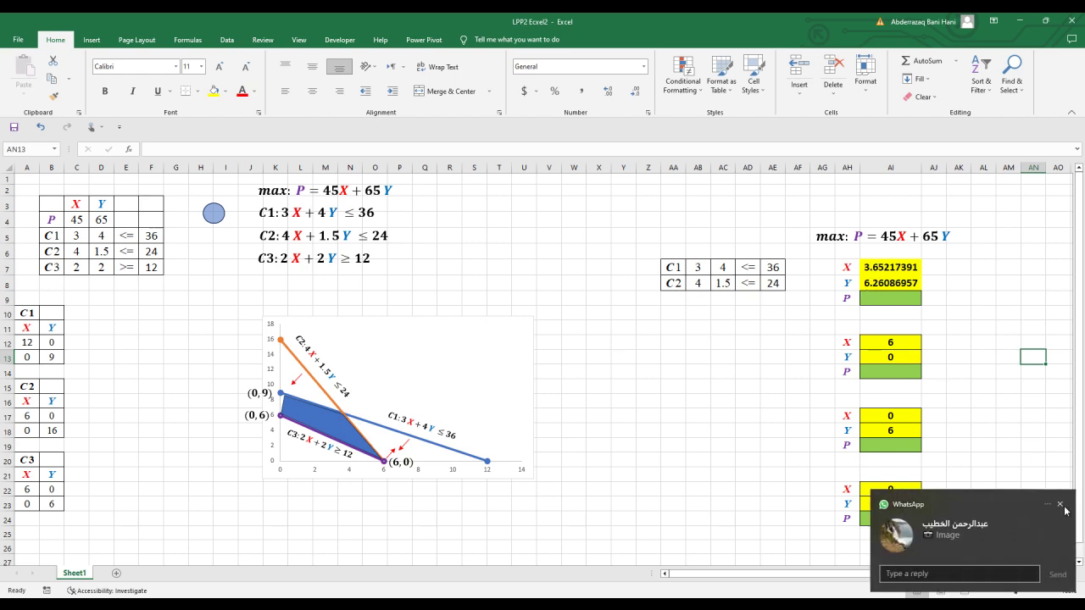
{"action": "left_click", "coordinate": [1061, 505]}
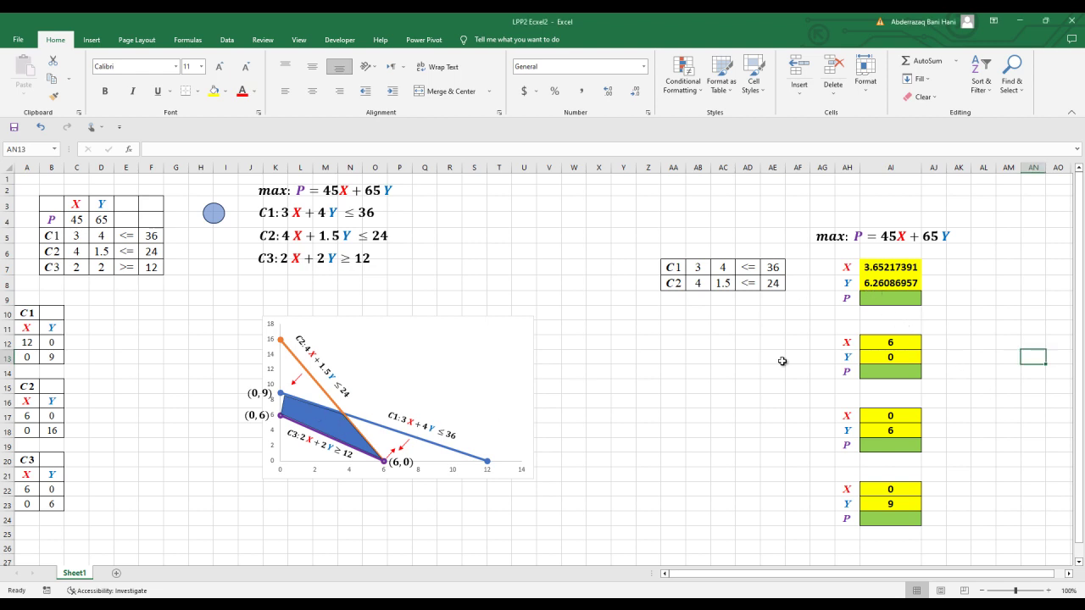
{"action": "double_click", "coordinate": [865, 238]}
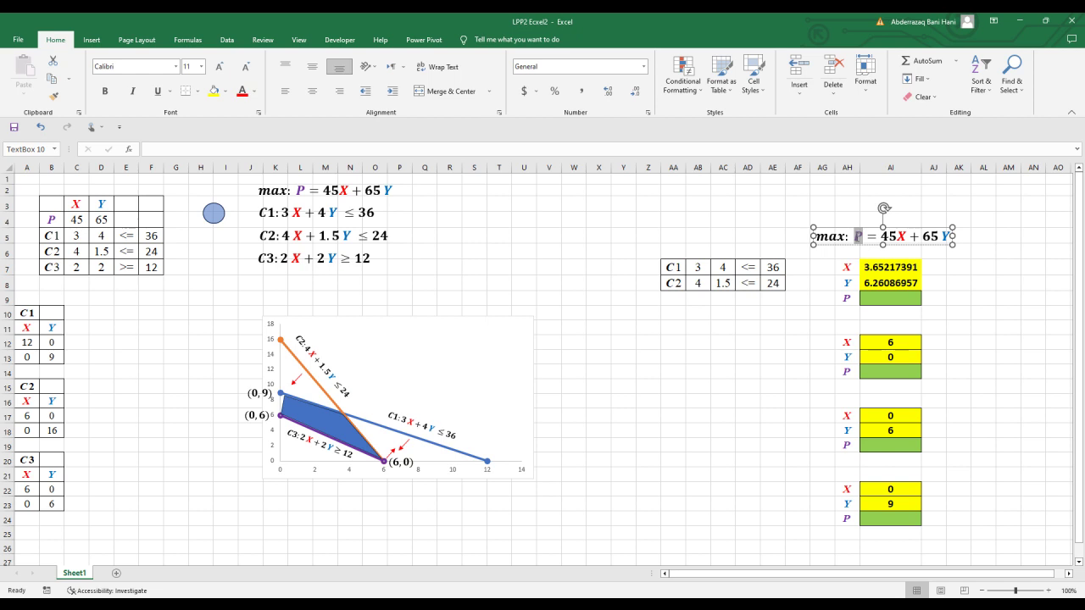
{"action": "left_click", "coordinate": [977, 301]}
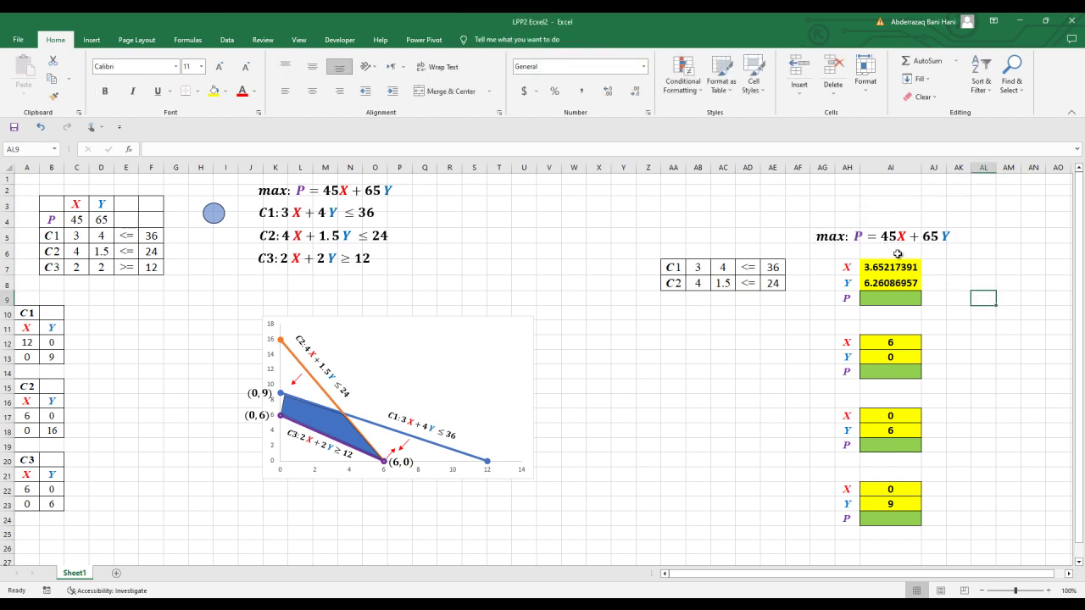
{"action": "left_click", "coordinate": [905, 300]}
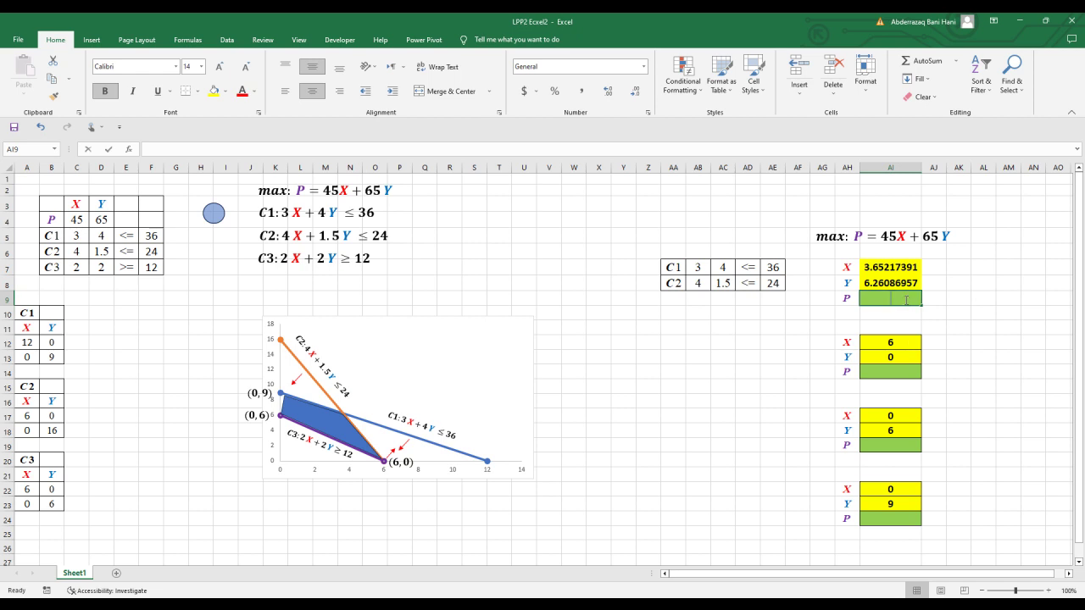
{"action": "type", "text": "=45"}
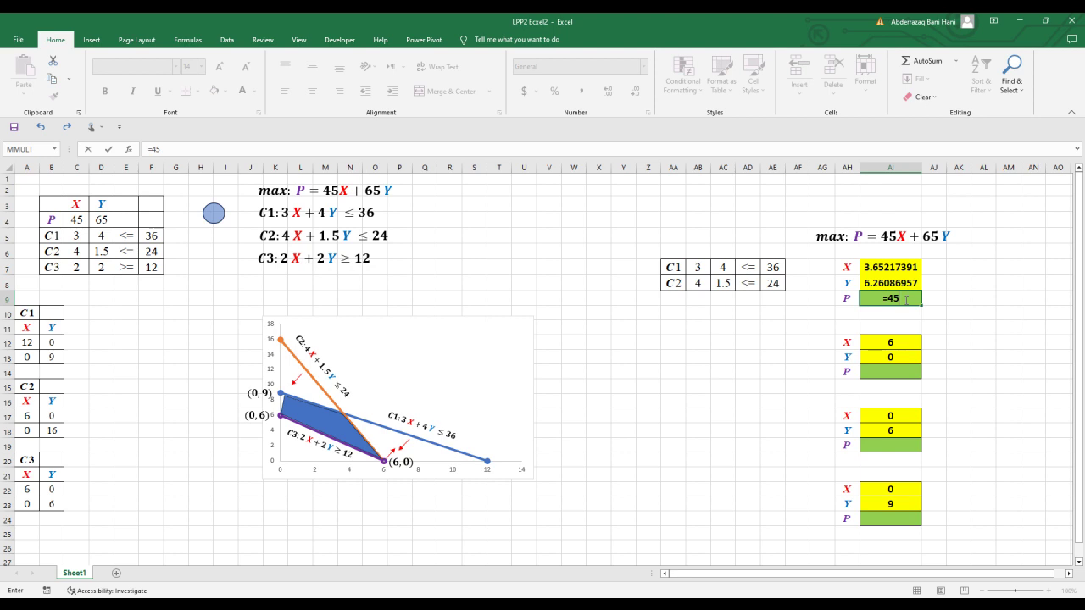
{"action": "type", "text": "*"}
{"action": "key", "text": "BackSpace"}
{"action": "key", "text": "BackSpace"}
{"action": "key", "text": "BackSpace"}
{"action": "key", "text": "BackSpace"}
{"action": "key", "text": "Escape"}
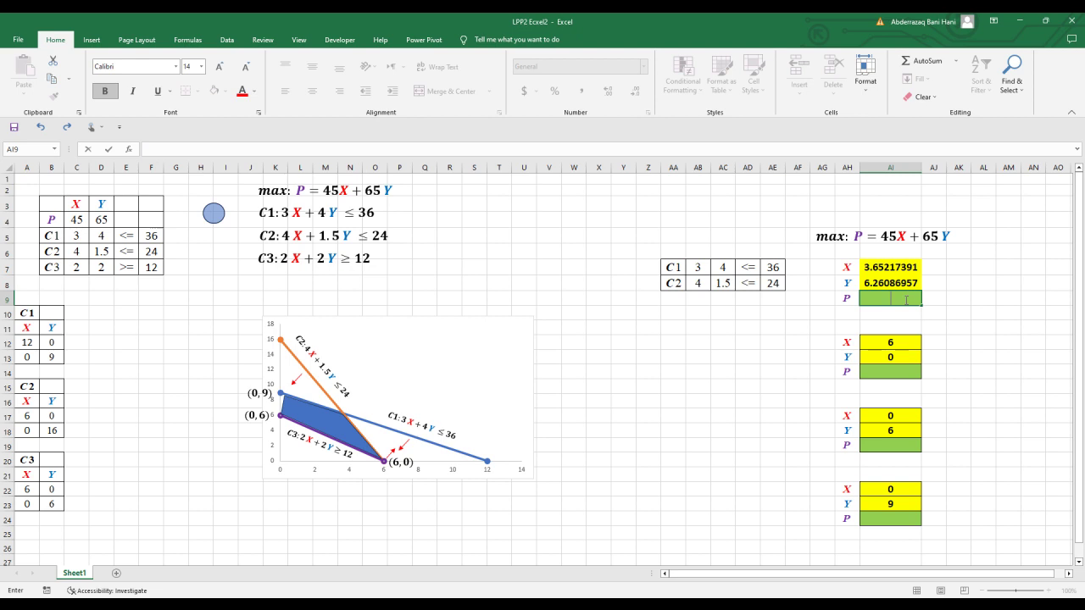
Enter the formula =45*AI7+65*AI8 in P cell AI9 to evaluate P at the C1/C2 intersection
{"action": "type", "text": "=45"}
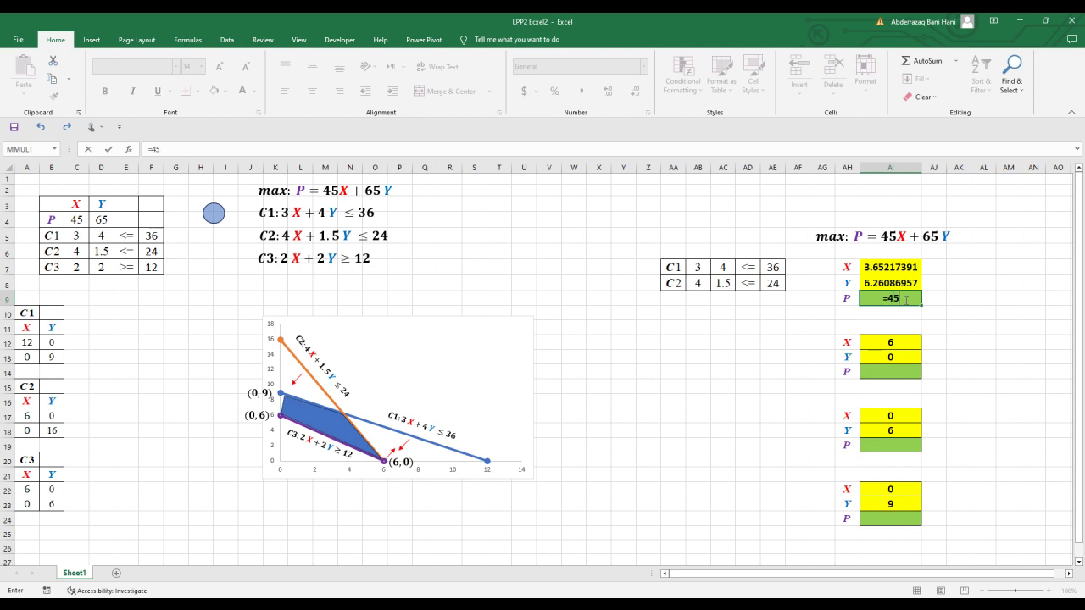
{"action": "type", "text": "*"}
{"action": "left_click", "coordinate": [904, 272]}
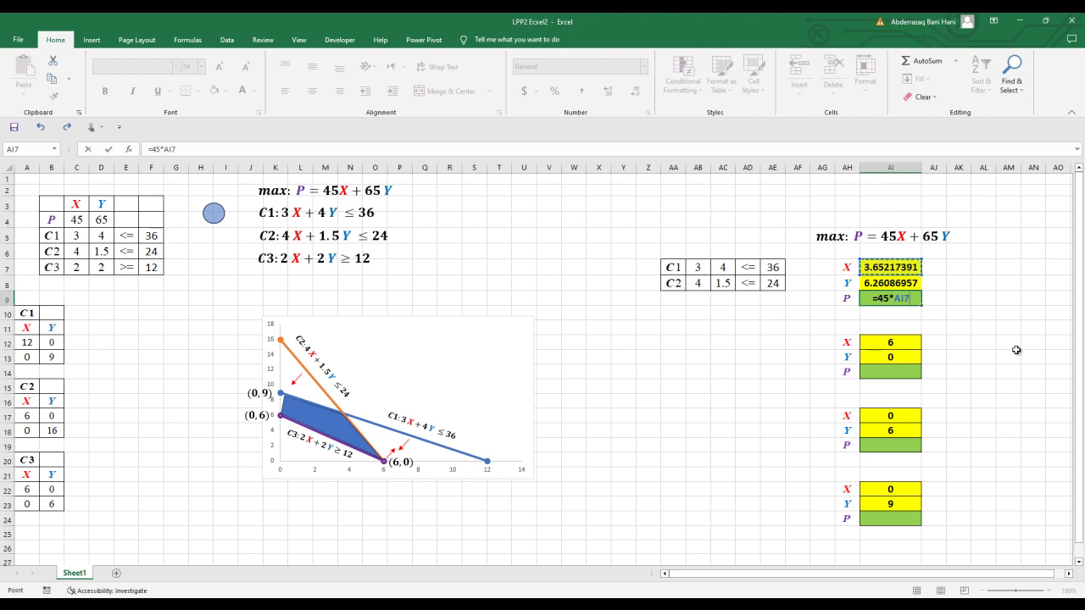
{"action": "type", "text": "+65*"}
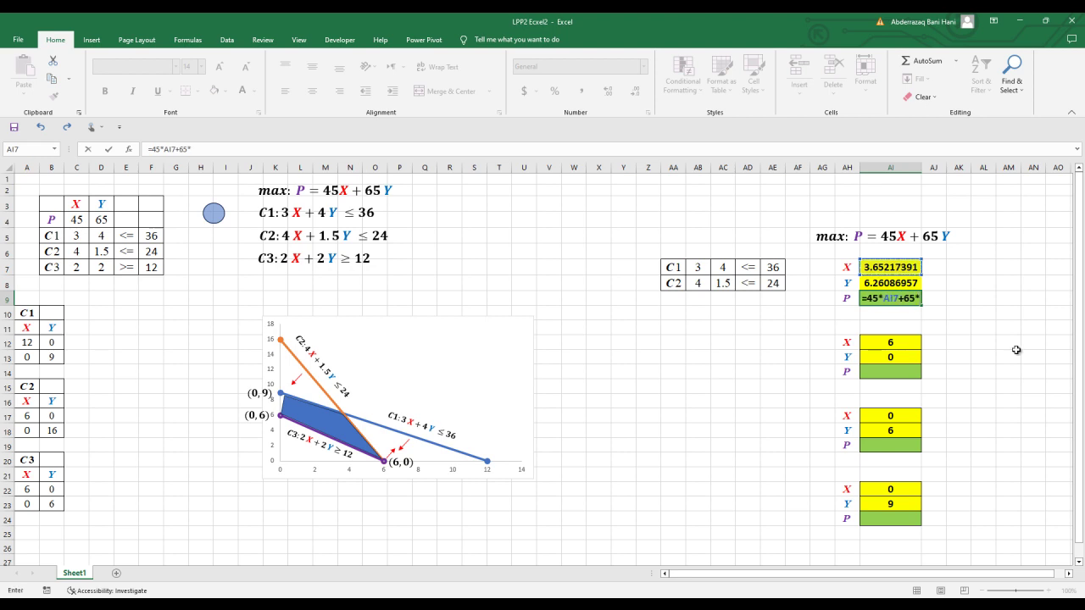
{"action": "left_click", "coordinate": [904, 283]}
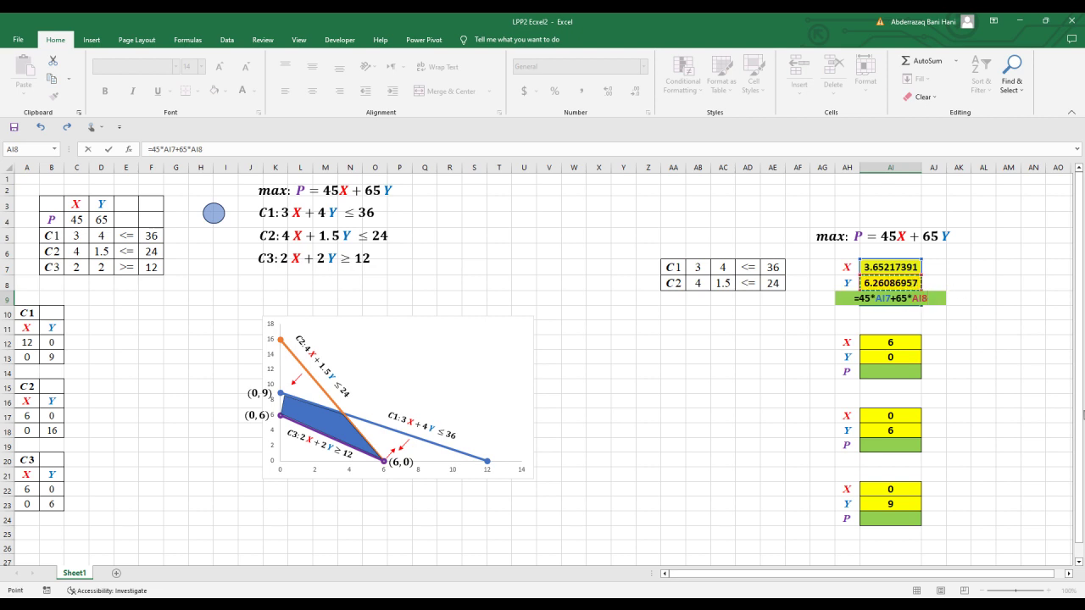
{"action": "key", "text": "Return"}
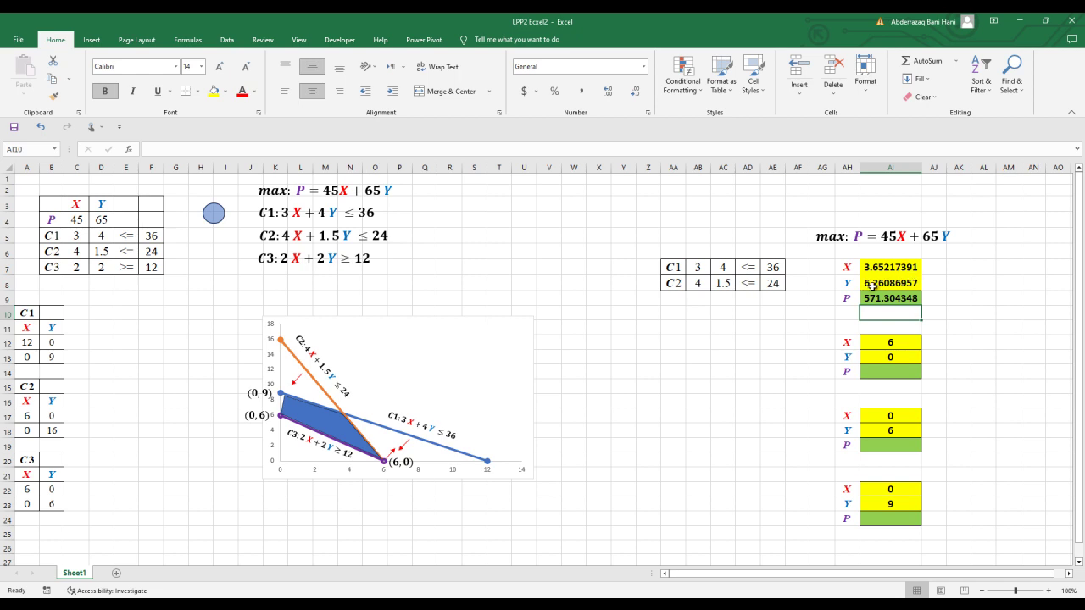
Enter the formula =45*AI12+65*AI13 in P cell AI14 to evaluate P at corner point (6,0)
{"action": "left_click", "coordinate": [899, 371]}
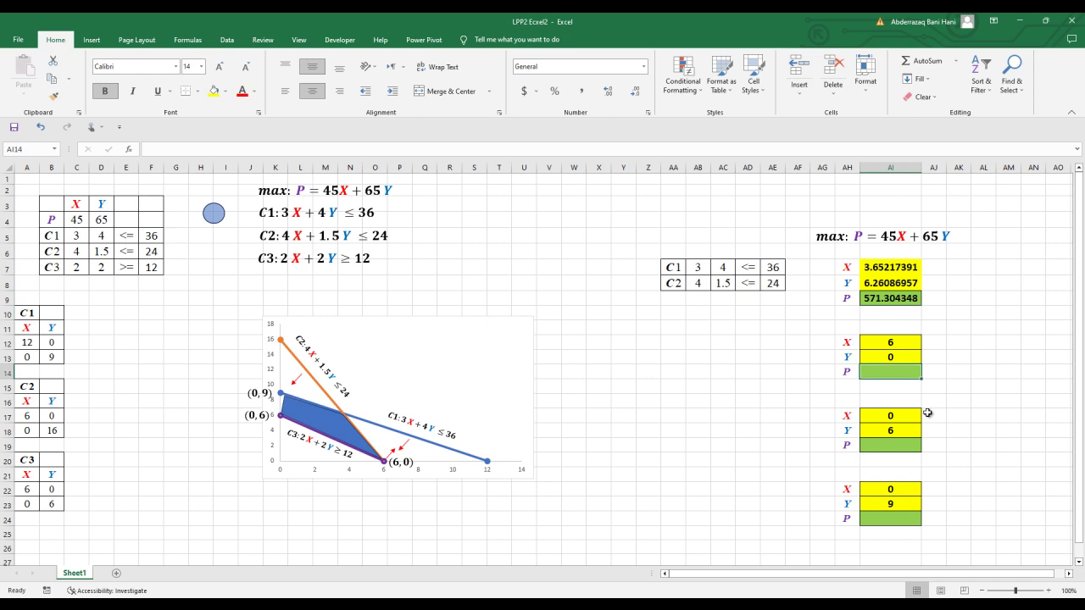
{"action": "type", "text": "=45*"}
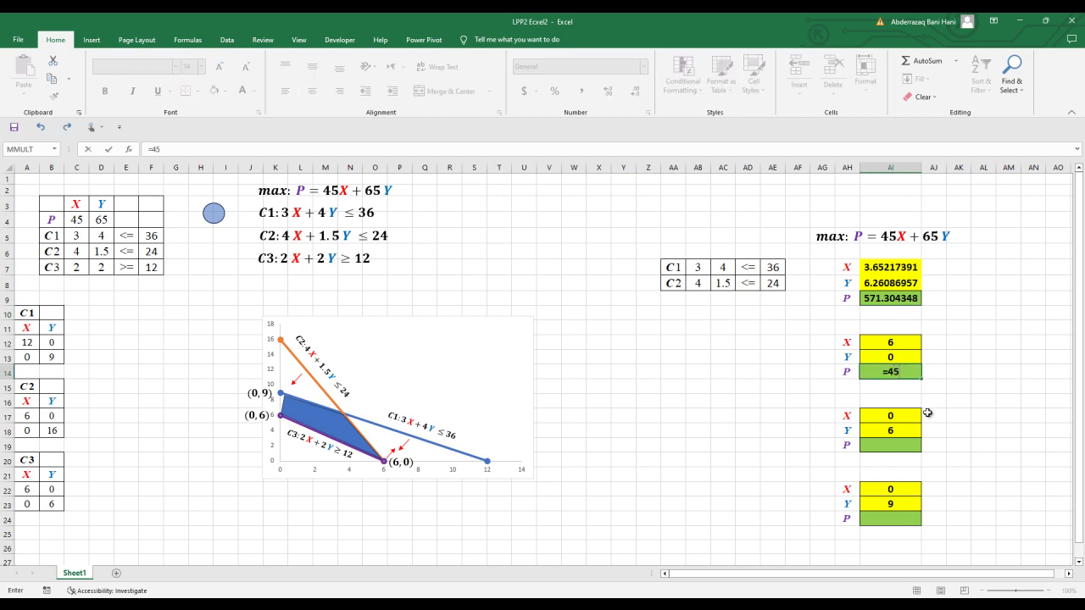
{"action": "left_click", "coordinate": [893, 346]}
{"action": "type", "text": "+"}
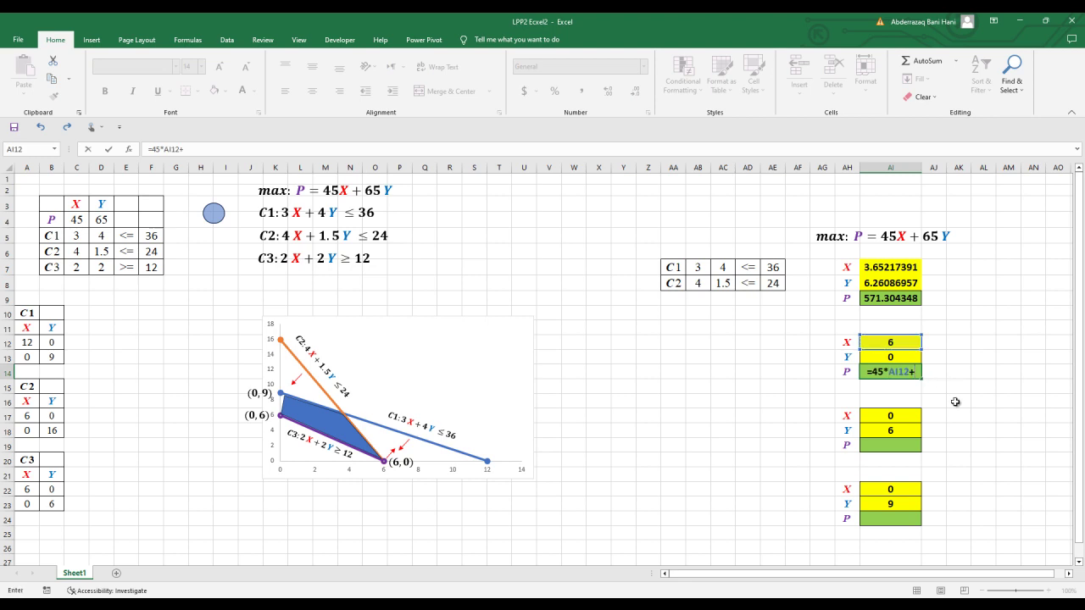
{"action": "type", "text": "65*"}
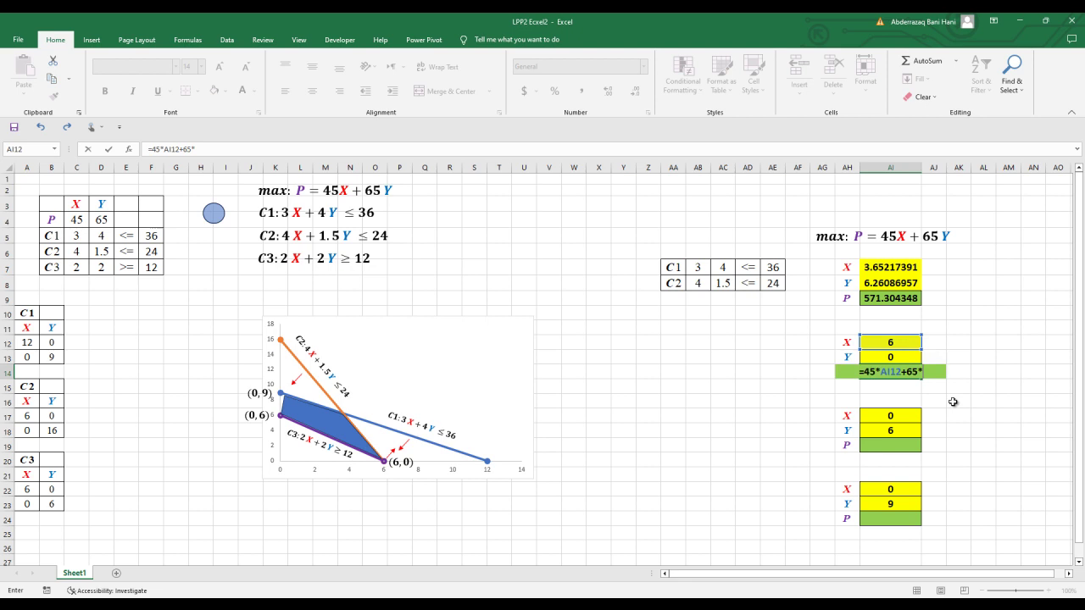
{"action": "left_click", "coordinate": [874, 356]}
{"action": "key", "text": "Return"}
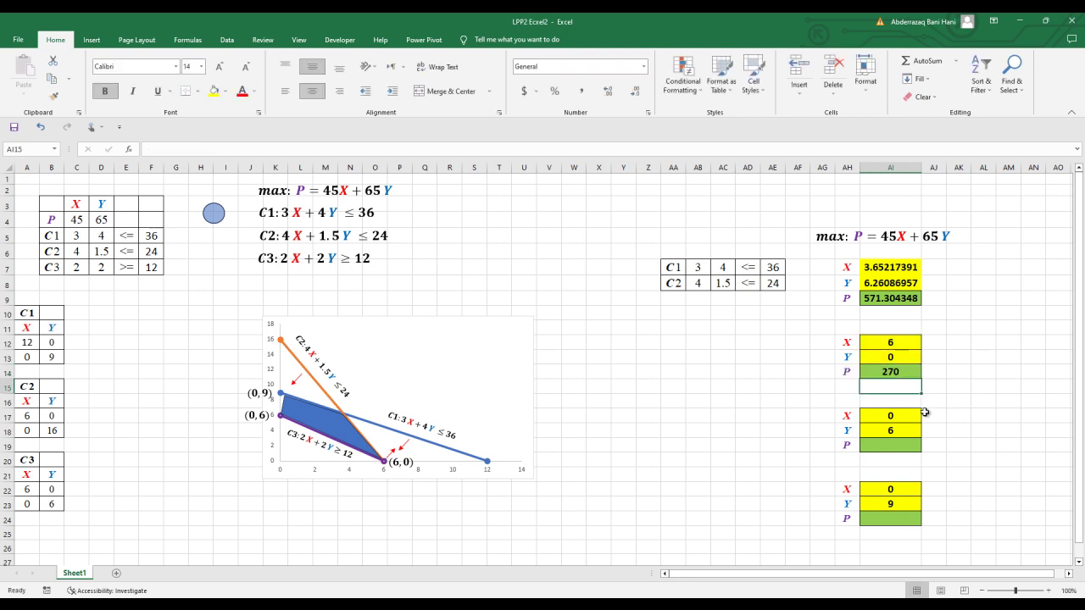
Enter the formula =45*AI17+65*AI18 in P cell AI19 to evaluate P at corner point (0,6)
{"action": "left_click", "coordinate": [908, 445]}
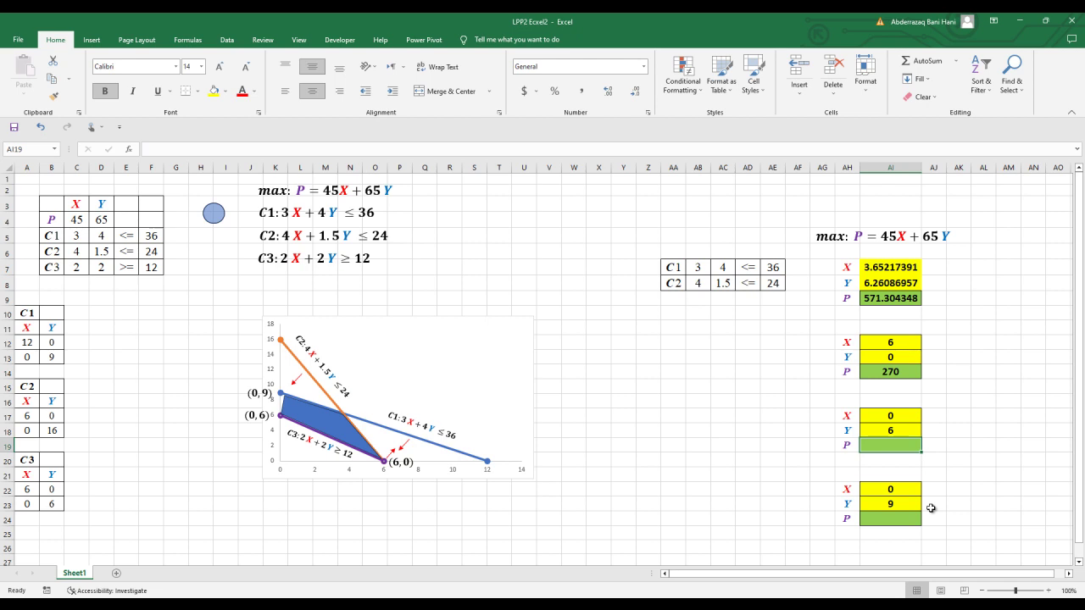
{"action": "type", "text": "=4"}
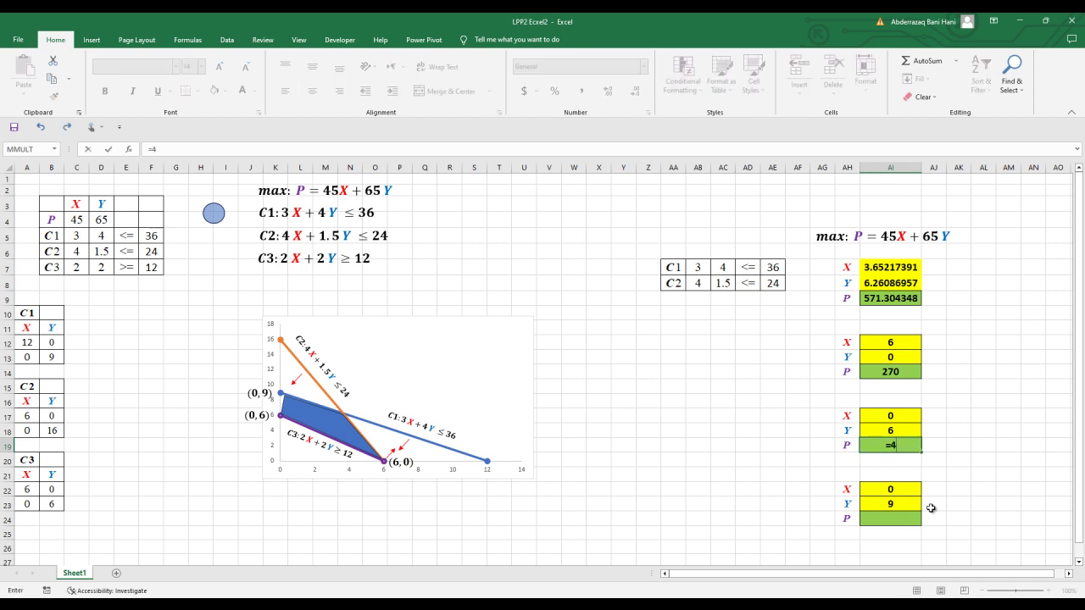
{"action": "type", "text": "5*"}
{"action": "left_click", "coordinate": [897, 413]}
{"action": "type", "text": "+"}
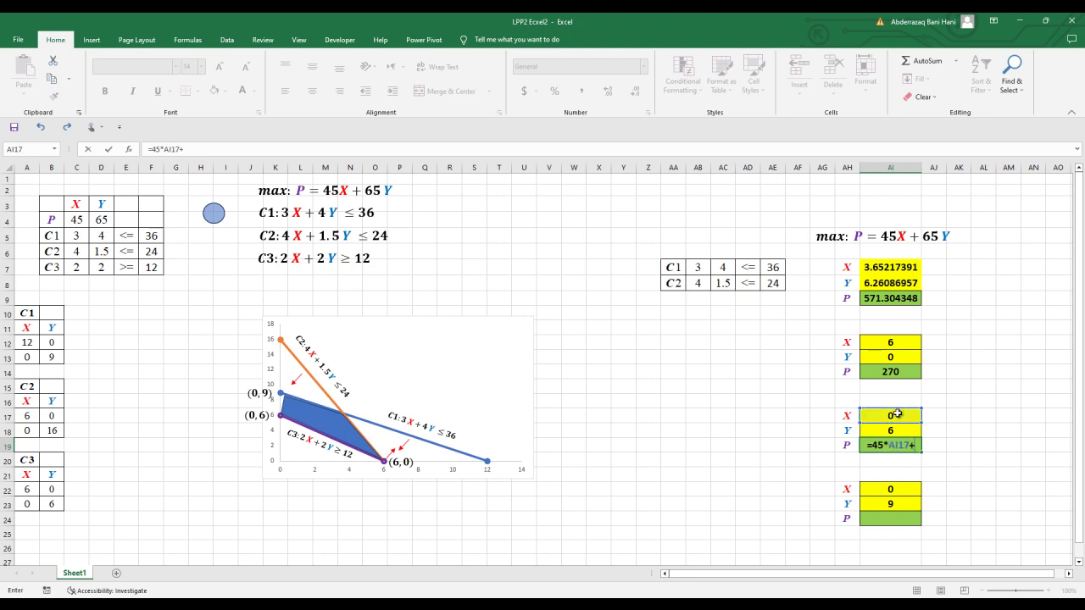
{"action": "type", "text": "65*"}
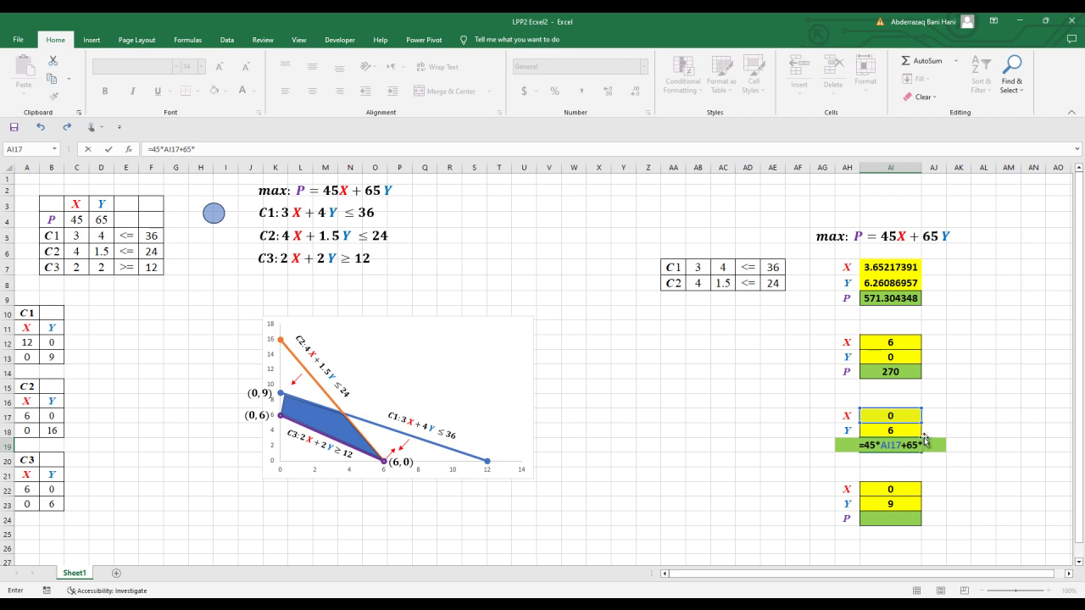
{"action": "left_click", "coordinate": [910, 433]}
{"action": "key", "text": "Return"}
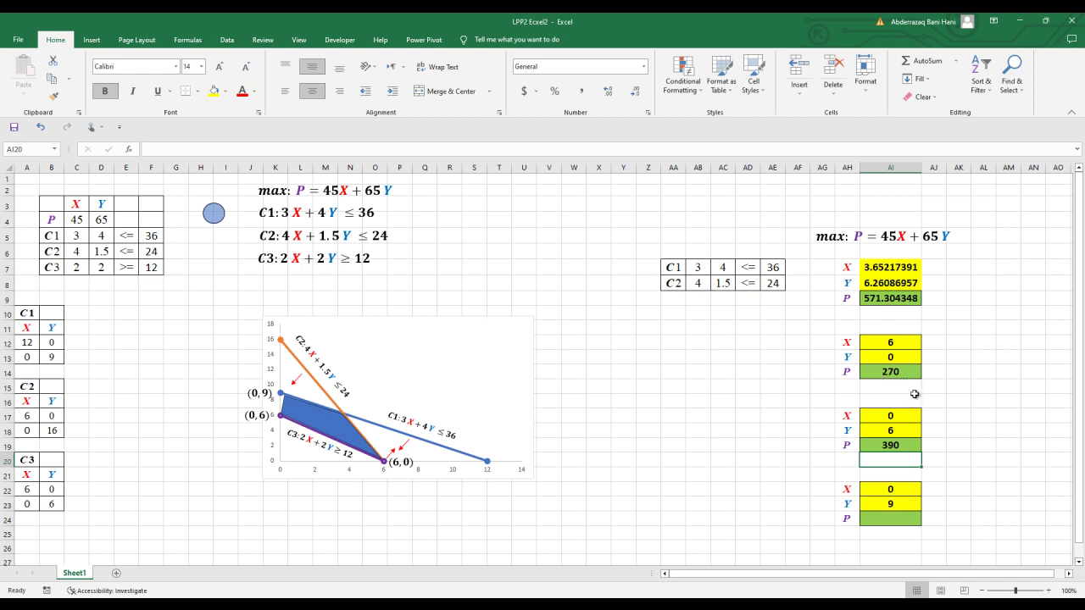
Enter the formula =45*AI22+65*AI23 in P cell AI24 to evaluate P at corner point (0,9)
{"action": "left_click", "coordinate": [901, 520]}
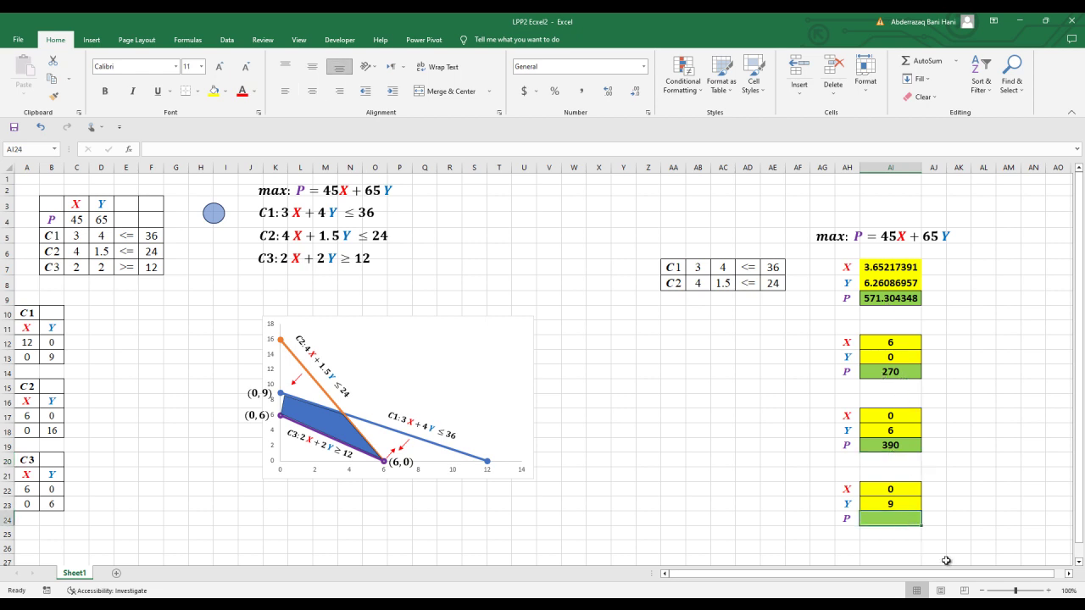
{"action": "type", "text": "=45"}
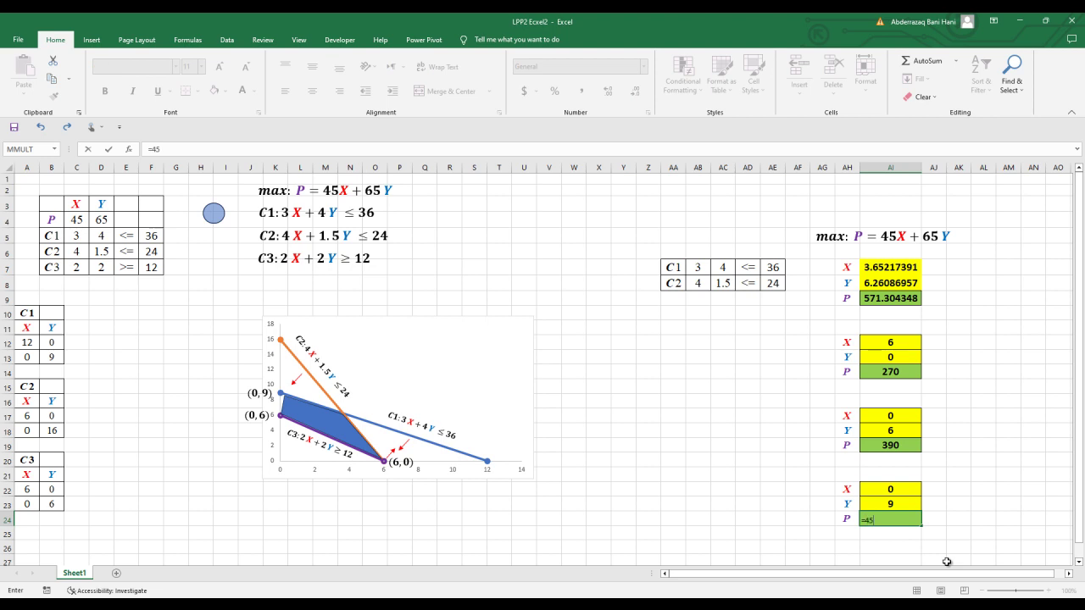
{"action": "type", "text": "*"}
{"action": "left_click", "coordinate": [892, 495]}
{"action": "type", "text": "+"}
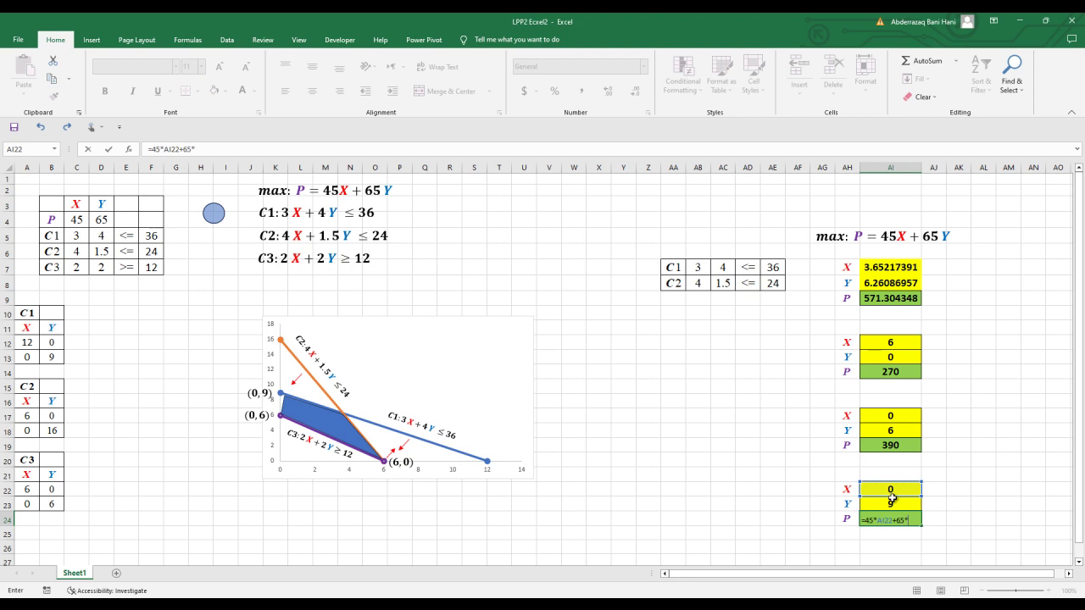
{"action": "type", "text": "65*"}
{"action": "left_click", "coordinate": [893, 503]}
{"action": "key", "text": "Return"}
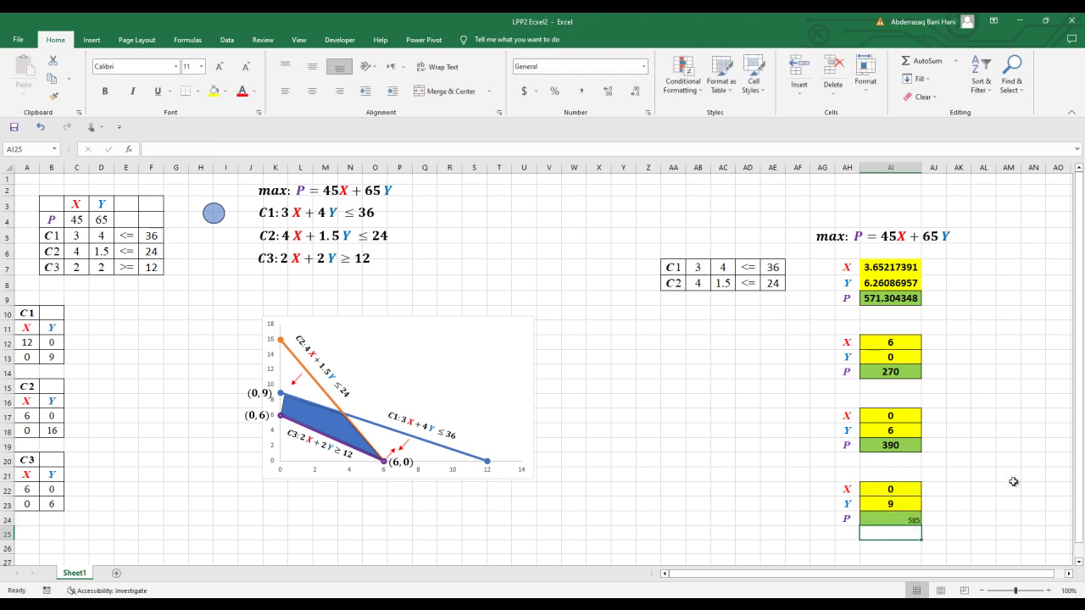
Centre the P result in AI24 horizontally and vertically, enlarge its font to size 14 and make it bold
{"action": "left_click", "coordinate": [903, 517]}
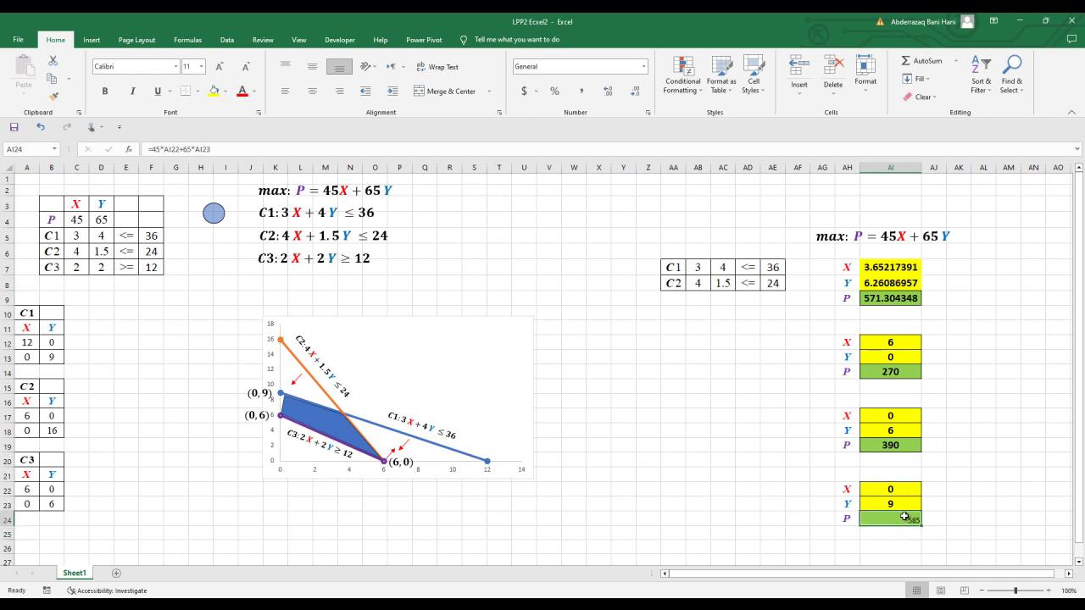
{"action": "left_click", "coordinate": [312, 91]}
{"action": "left_click", "coordinate": [312, 66]}
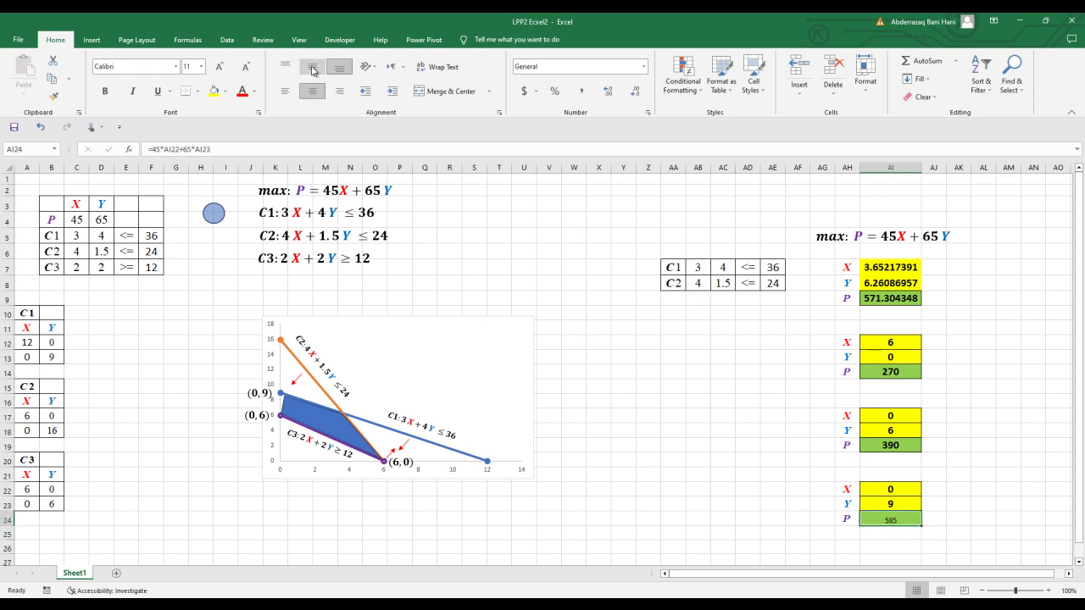
{"action": "left_click", "coordinate": [221, 67]}
{"action": "left_click", "coordinate": [222, 67]}
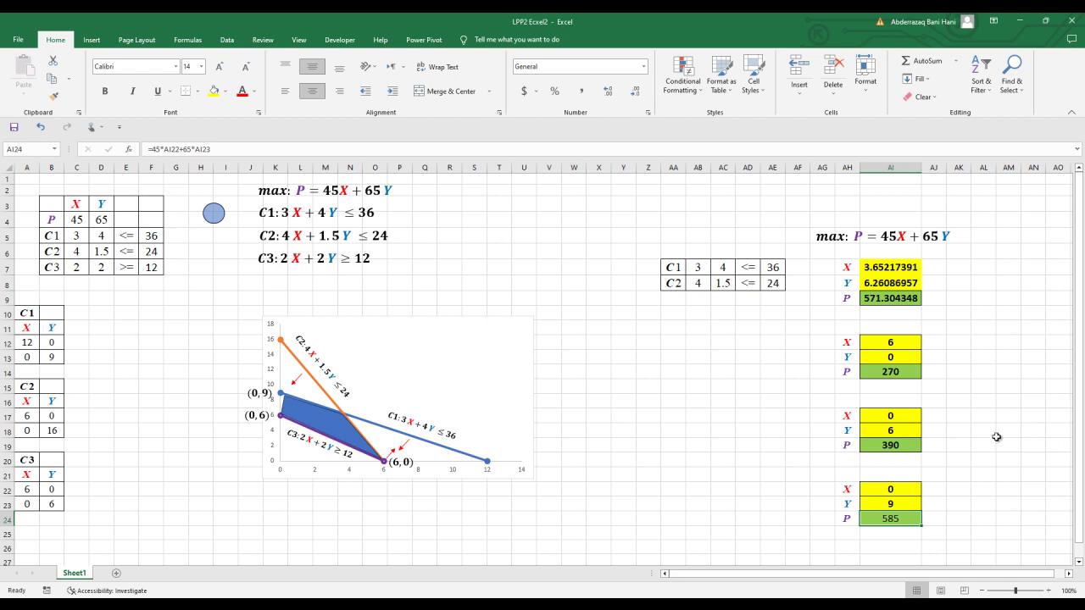
{"action": "left_click", "coordinate": [105, 91]}
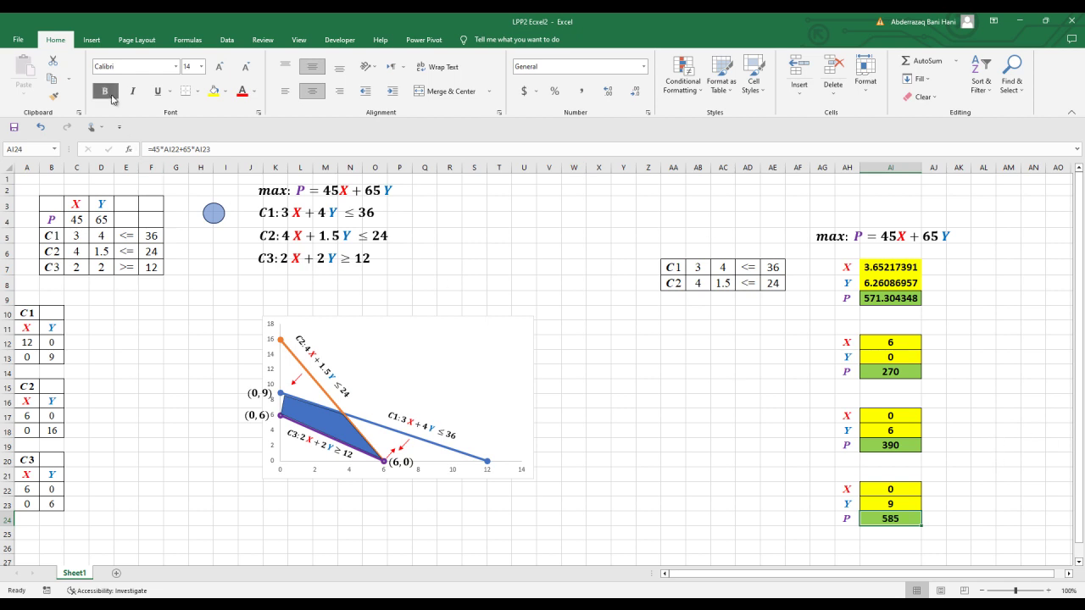
{"action": "left_click", "coordinate": [977, 457]}
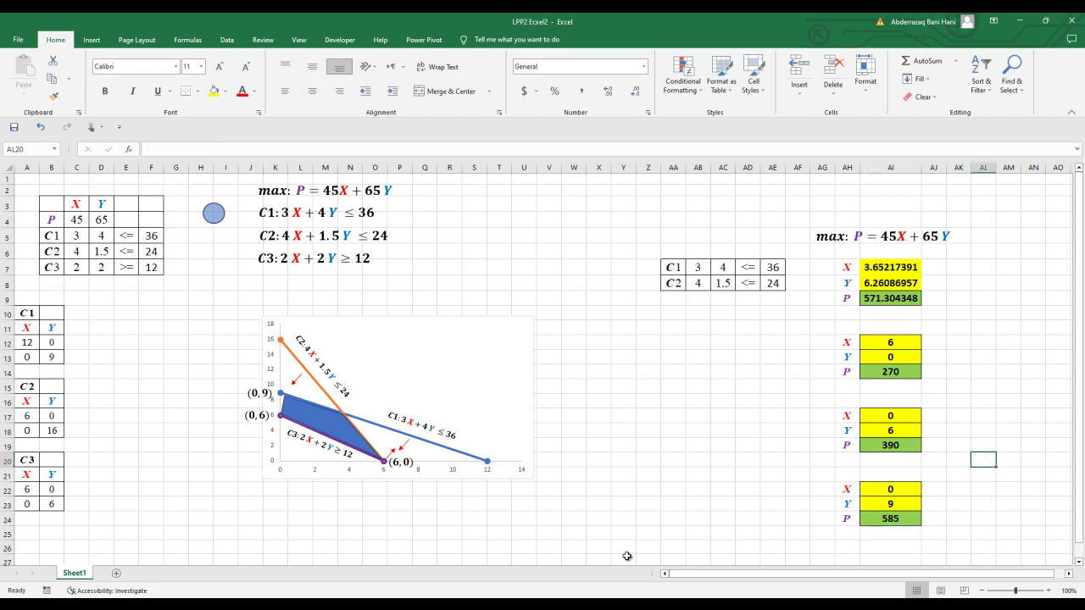